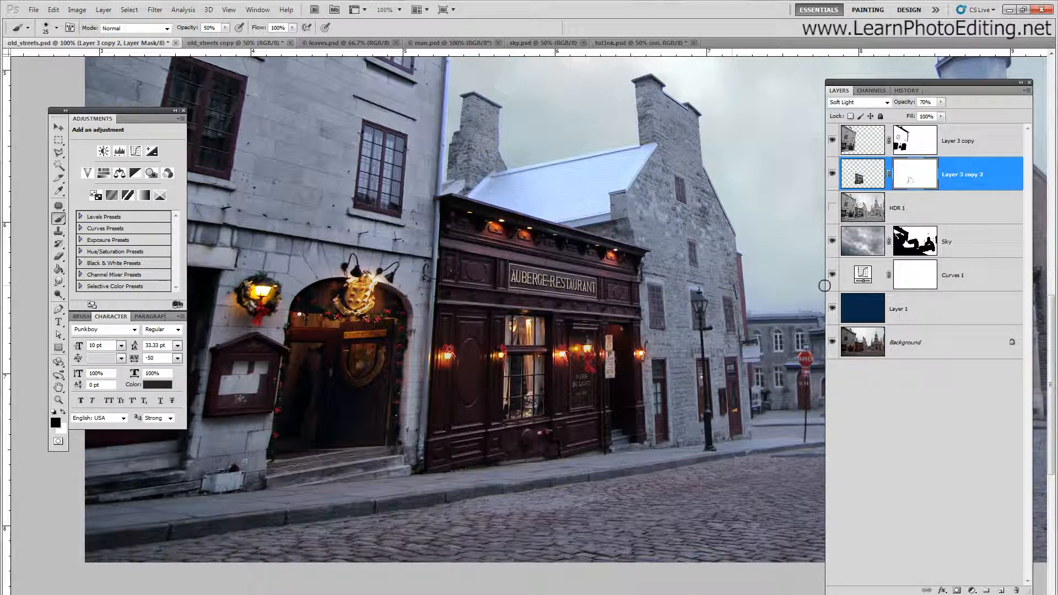
- Outline the stone building beside the restaurant, including its roof and both chimneys, with the Polygonal Lasso tool
left_click(57, 153)
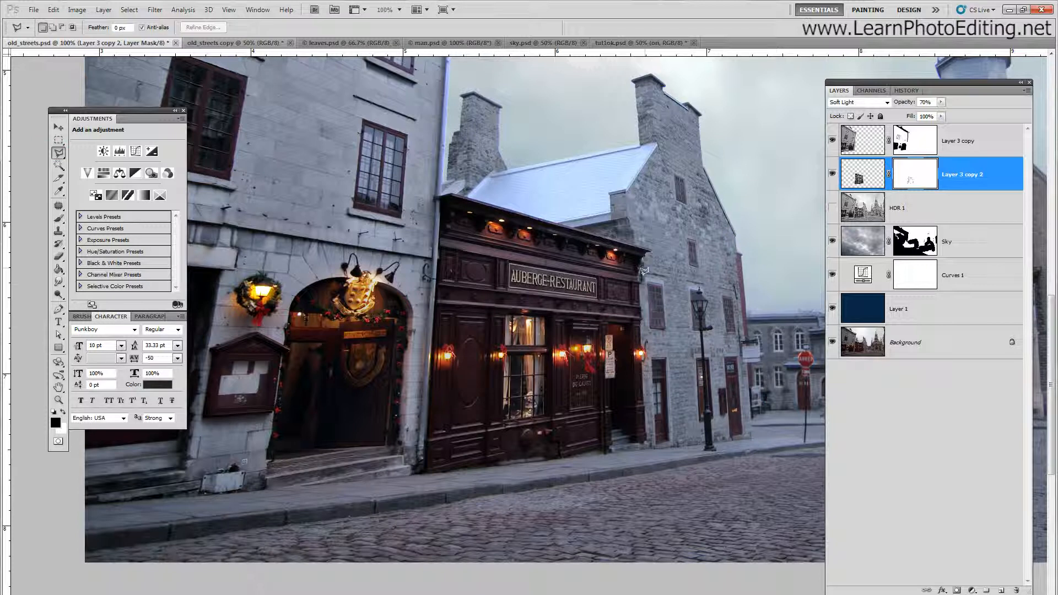
mouse_move(640, 273)
left_mouse_down()
mouse_move(652, 447)
mouse_move(753, 432)
mouse_move(721, 184)
left_mouse_up()
left_click(747, 364)
left_click(746, 336)
left_click(699, 115)
left_click(634, 84)
left_click(639, 146)
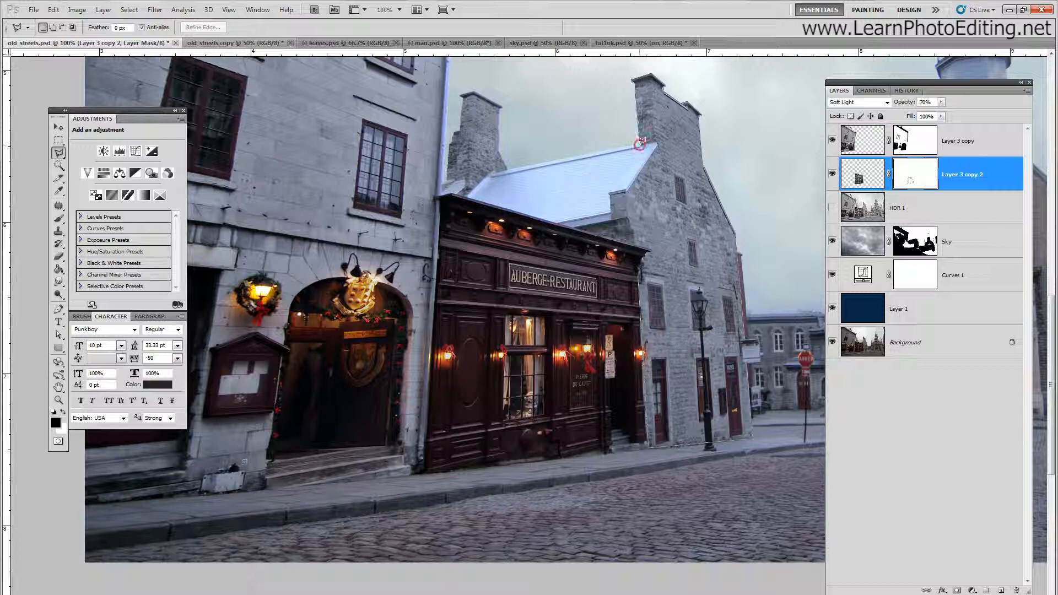
left_click(500, 153)
left_click(500, 107)
left_click(500, 108)
left_click(650, 252)
double_click(640, 269)
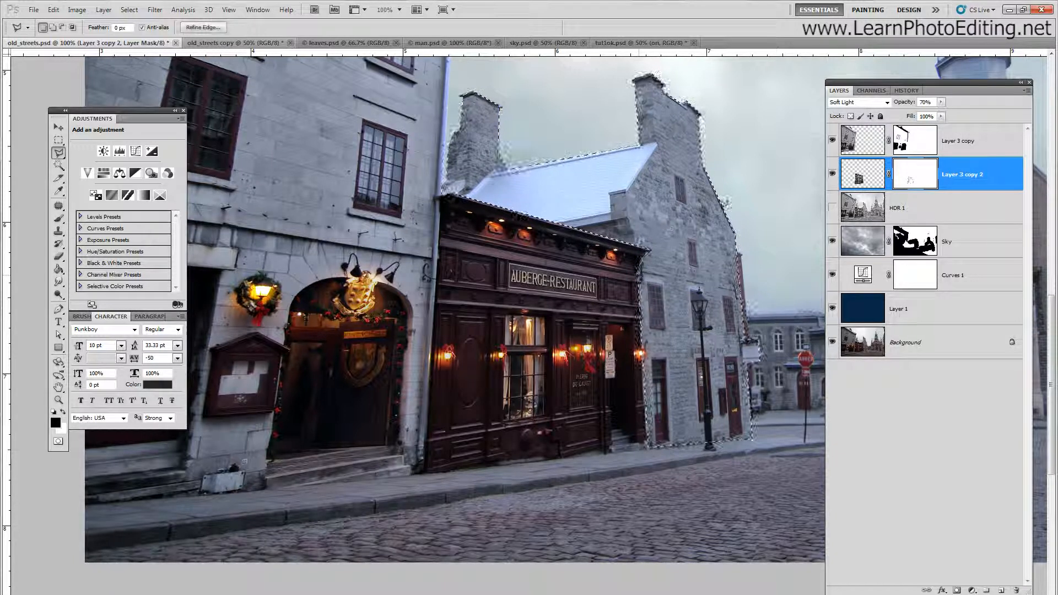
- Begin adding the distant buildings and church to the selection, tracing their upper outline but leaving out the spires
scroll(505, 309, "right", 2)
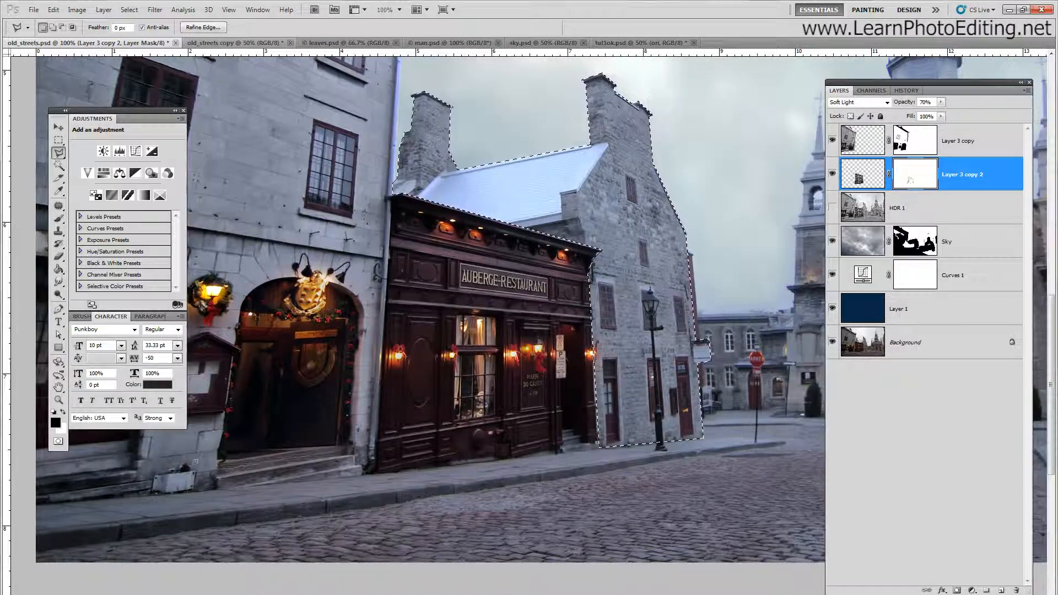
scroll(505, 308, "right", 5)
scroll(505, 308, "right", 9)
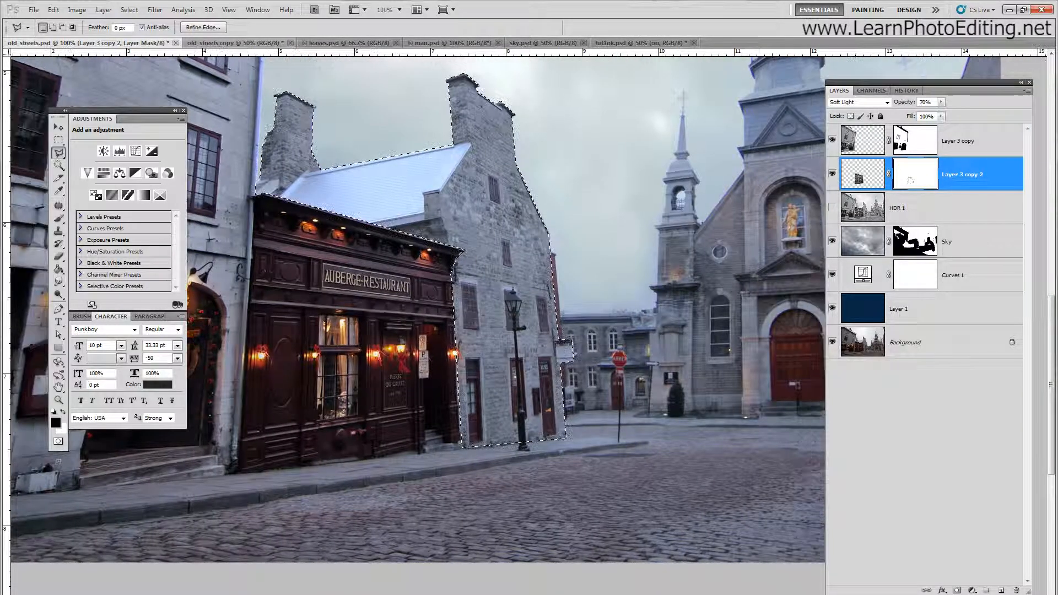
scroll(505, 308, "right", 4)
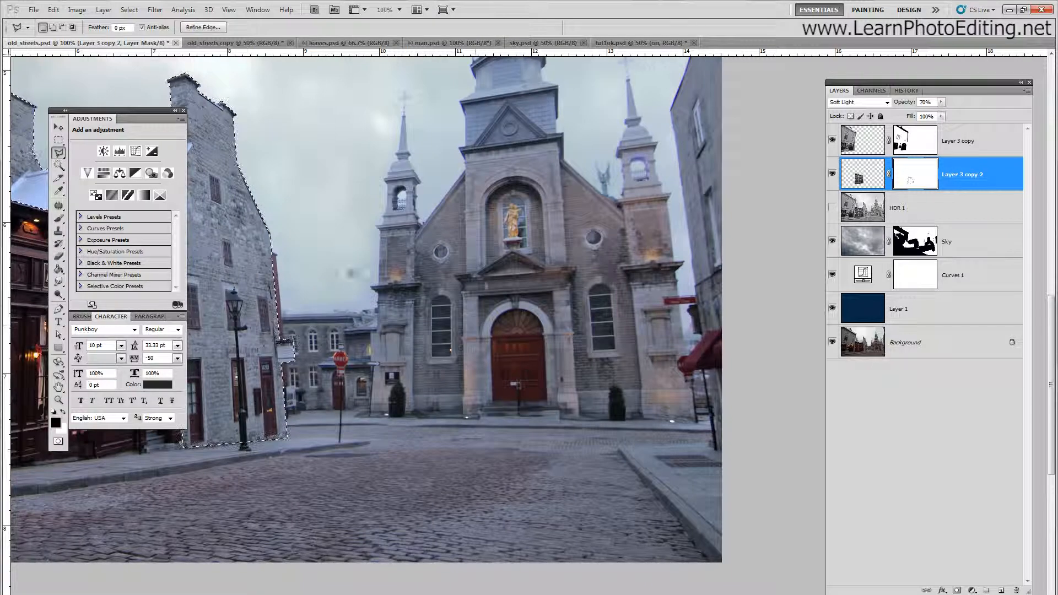
key("shift")
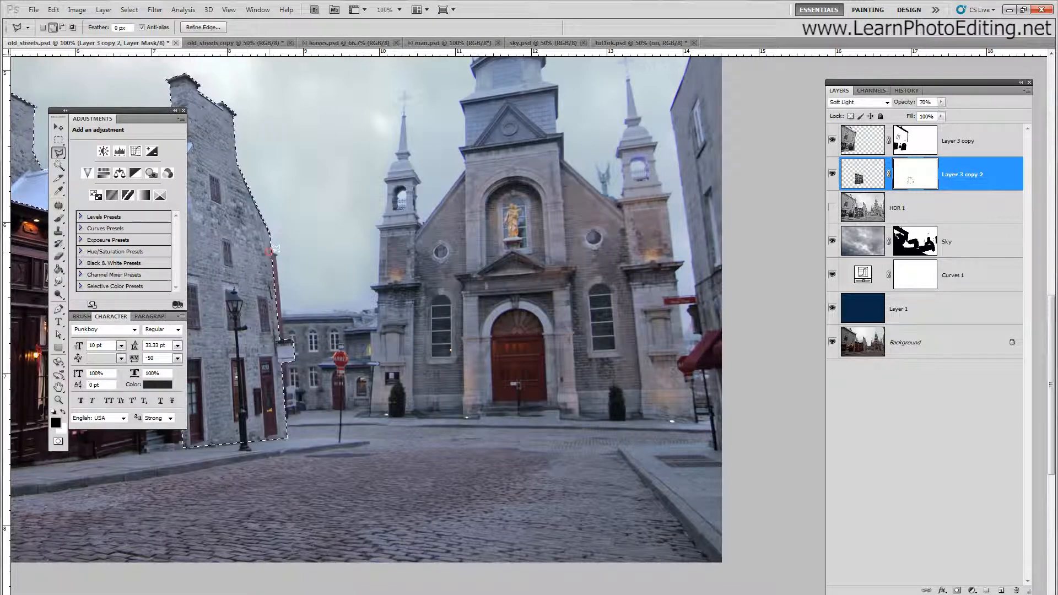
left_click(277, 253)
left_click(378, 230)
left_click(376, 227)
left_click(375, 225)
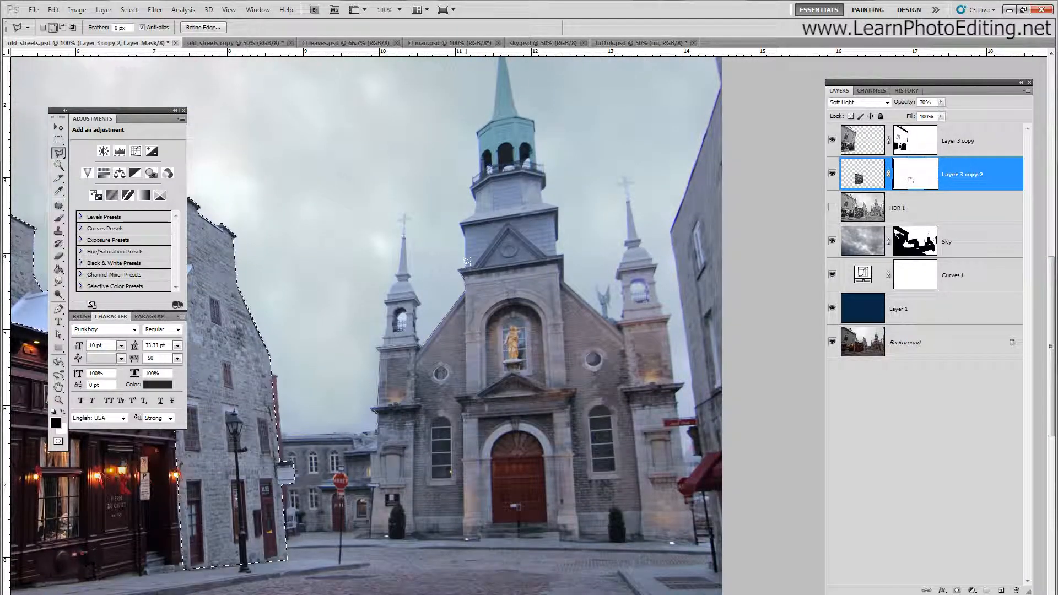
left_click(461, 221)
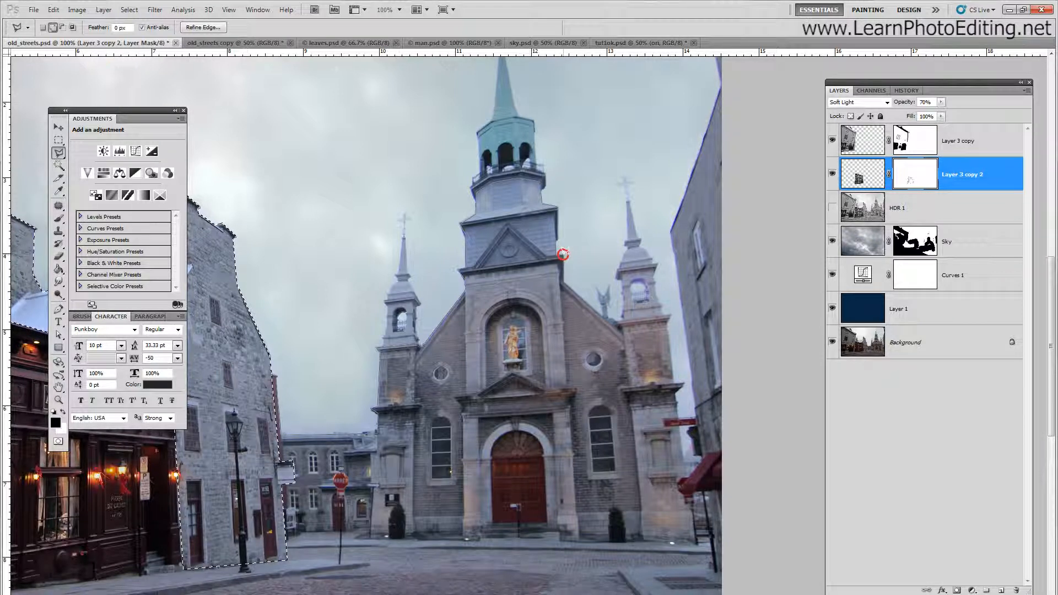
left_click(564, 282)
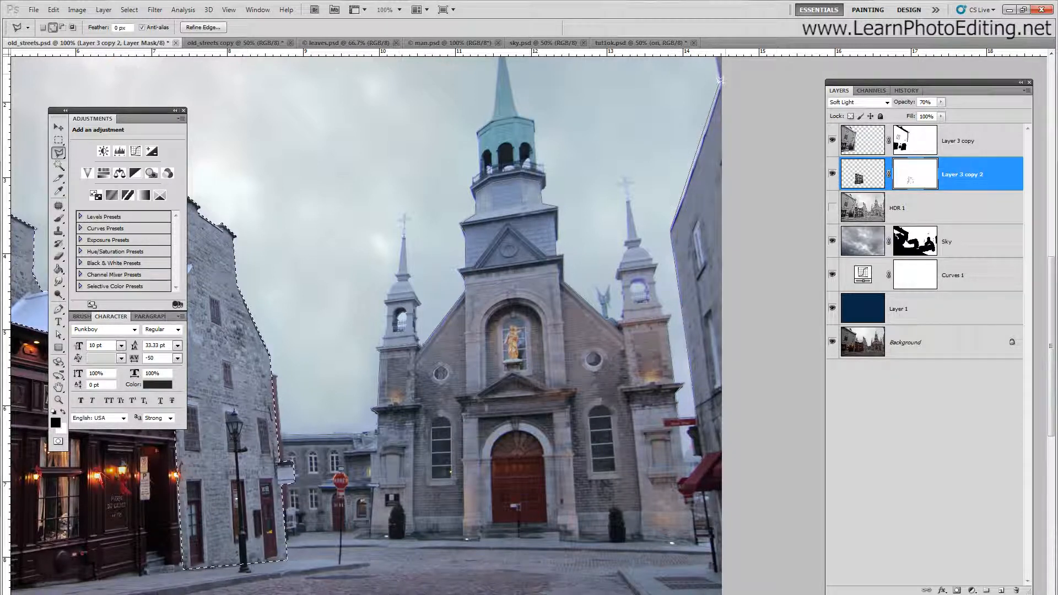
- Continue the added outline around the building at the photo's right edge, running past the canvas corners
scroll(722, 83, "up", 5)
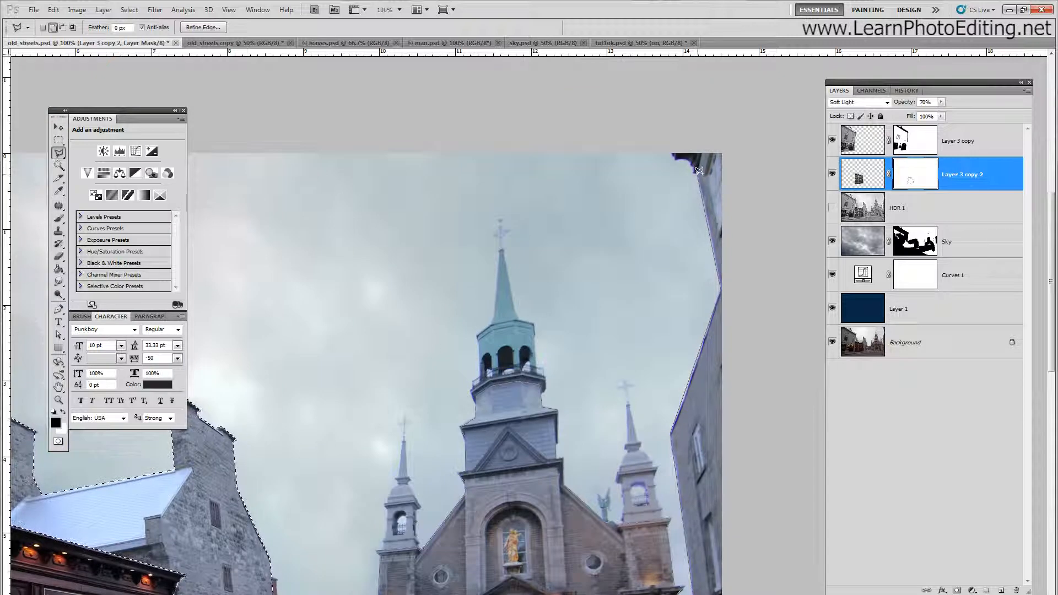
left_click(696, 169)
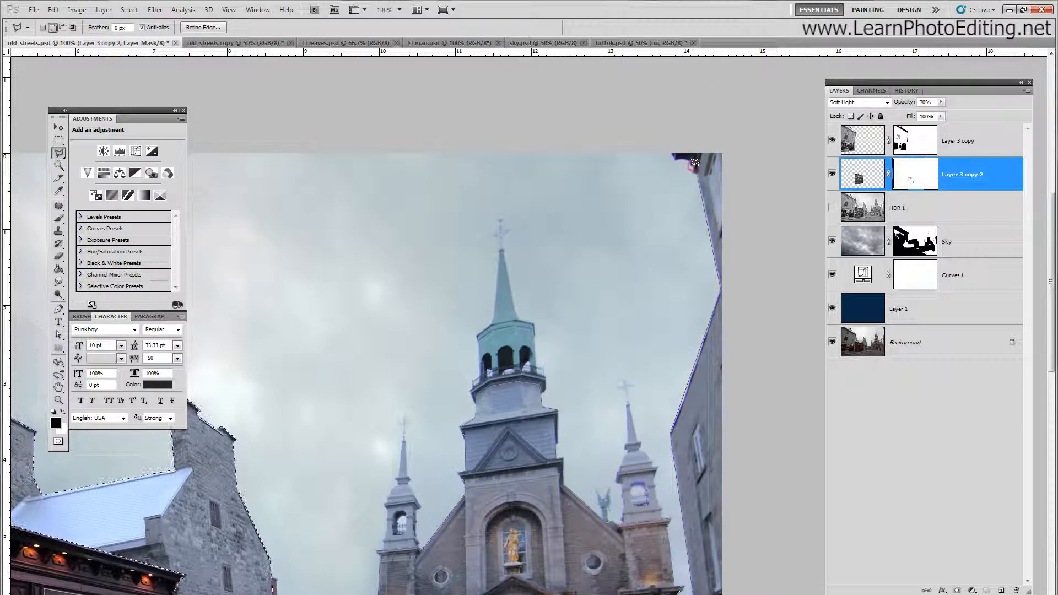
left_click(690, 161)
left_click(683, 160)
left_click(675, 160)
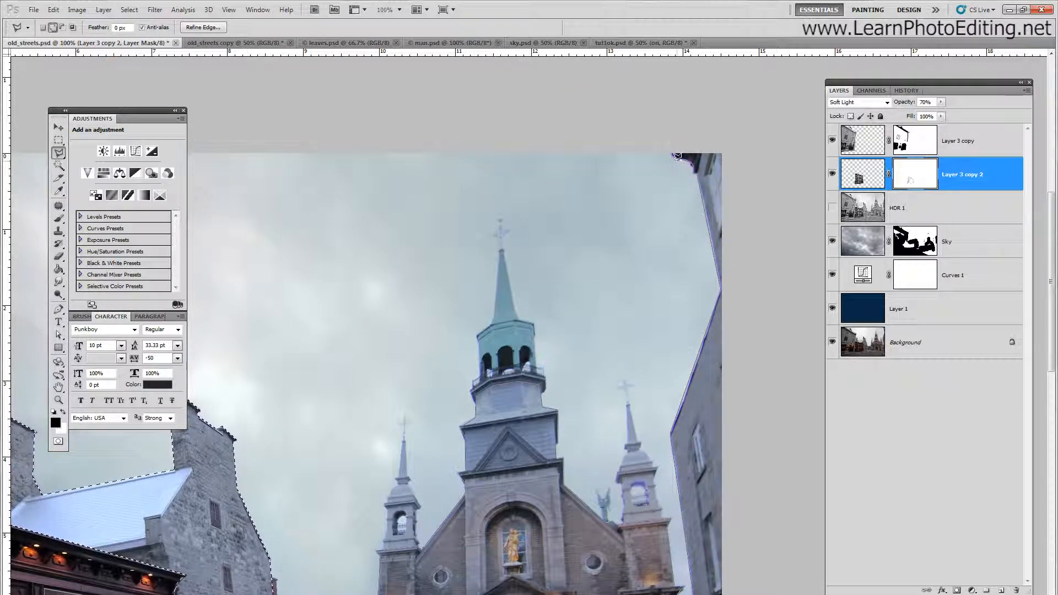
left_click(668, 145)
left_click(727, 125)
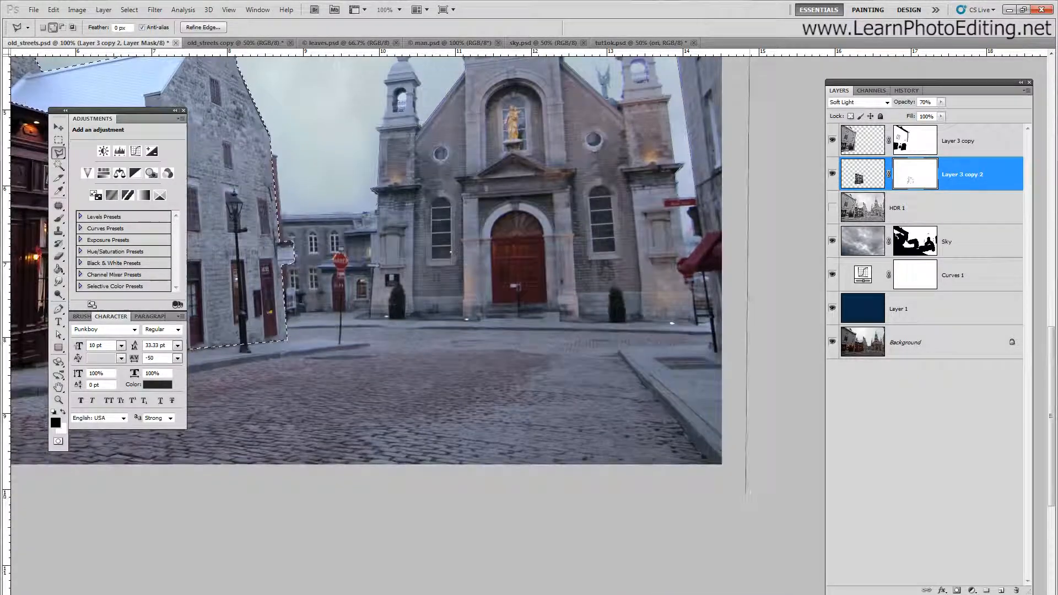
left_click(745, 505)
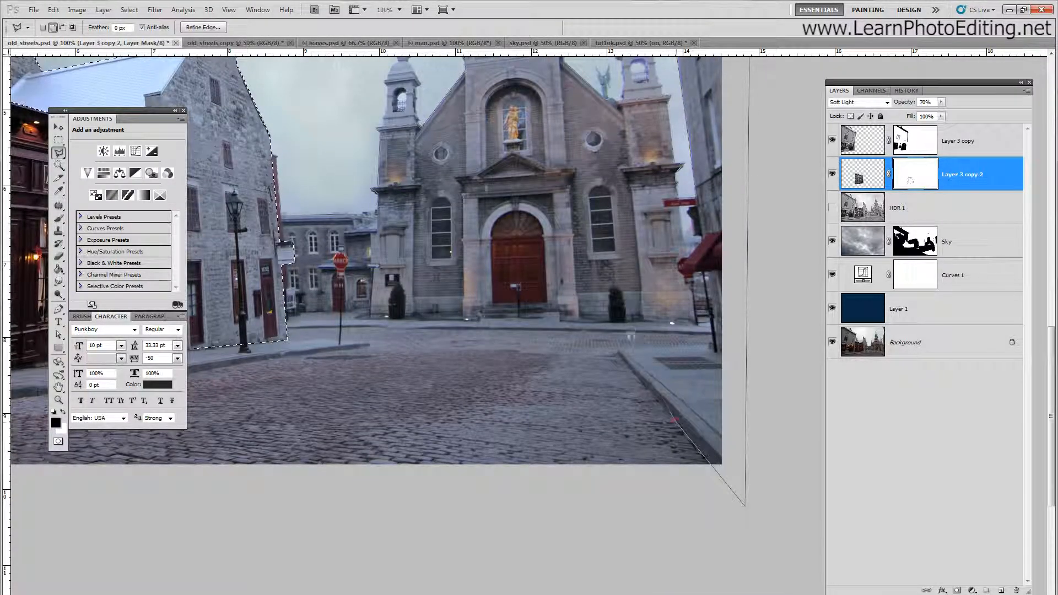
- Close the added selection along the right-hand curb and the street edge in front of the church
left_click(618, 352)
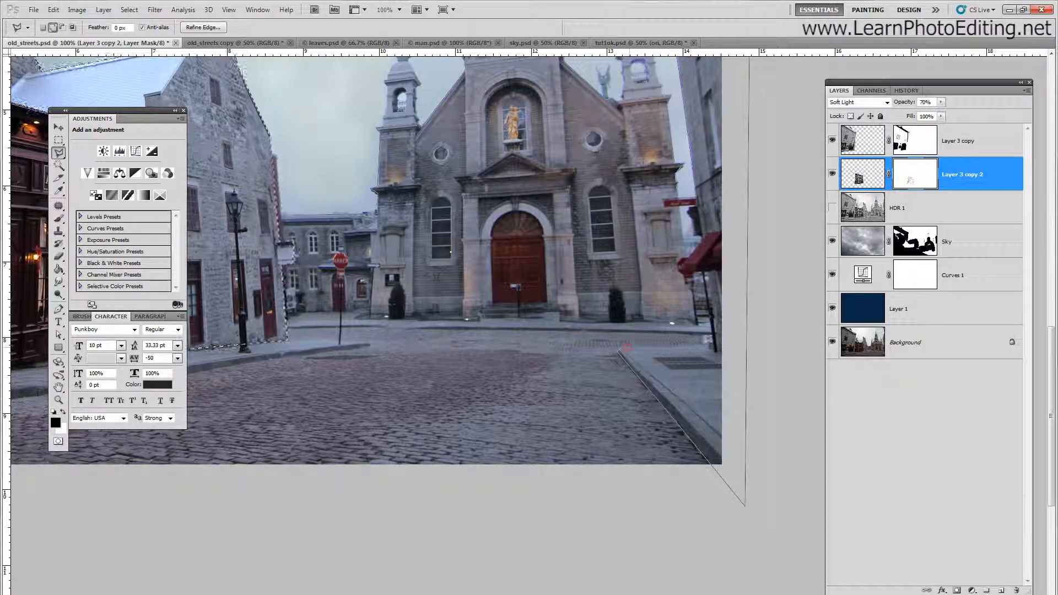
left_click(709, 344)
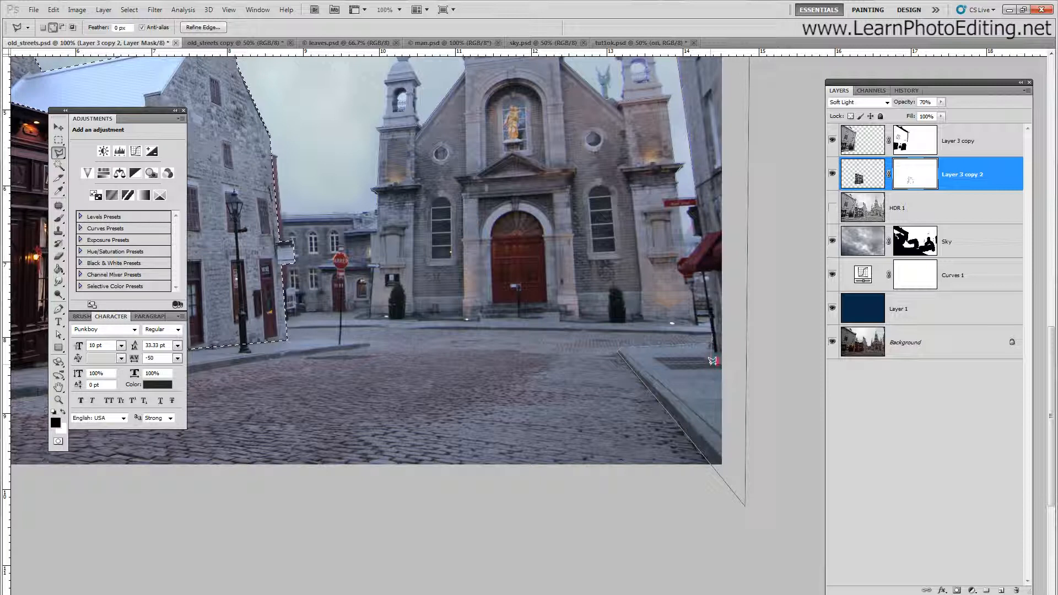
left_click(713, 329)
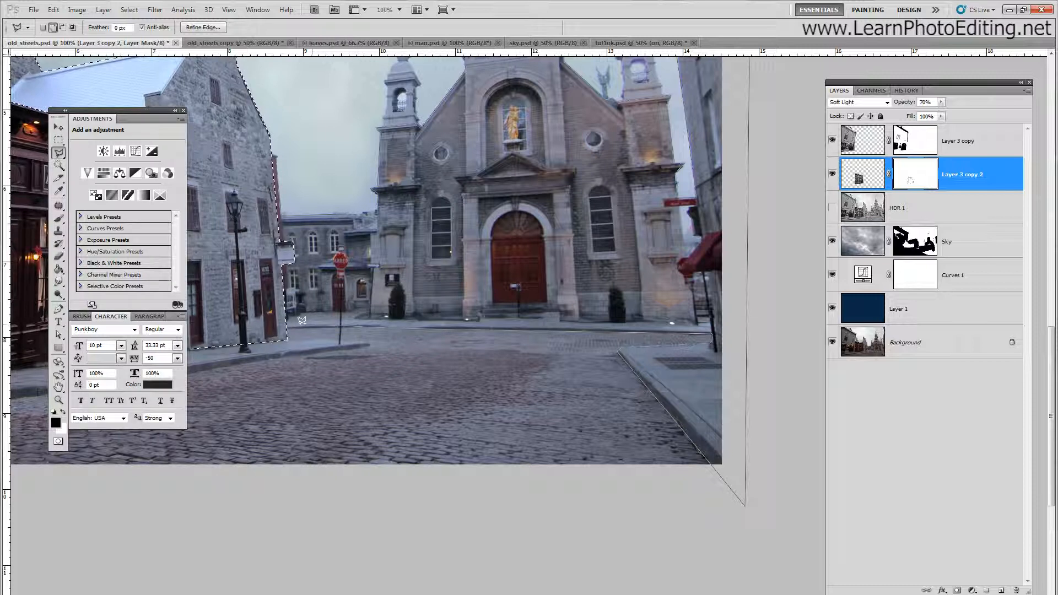
left_click(282, 328)
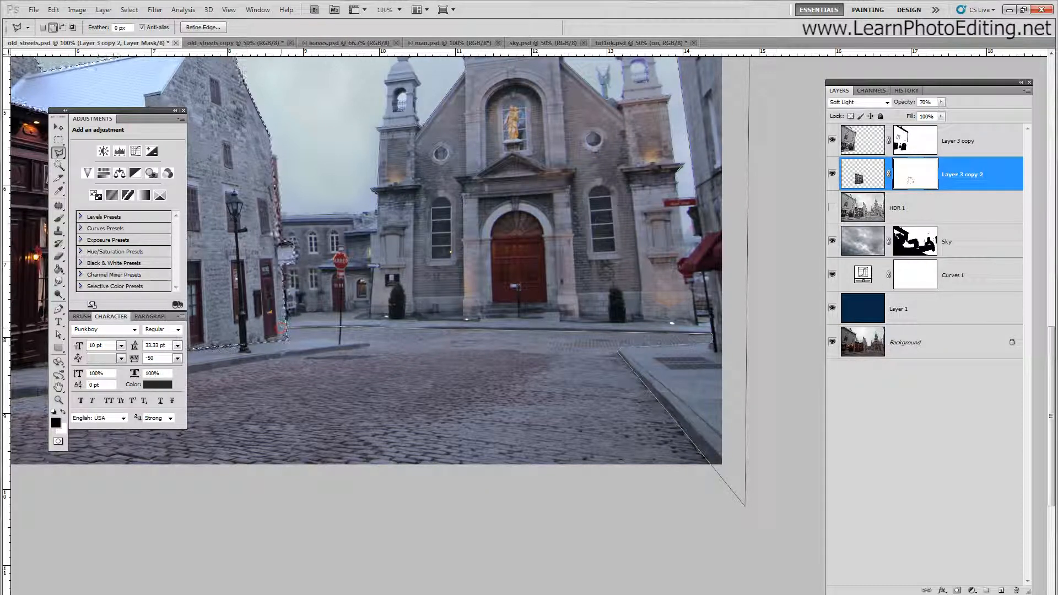
double_click(278, 215)
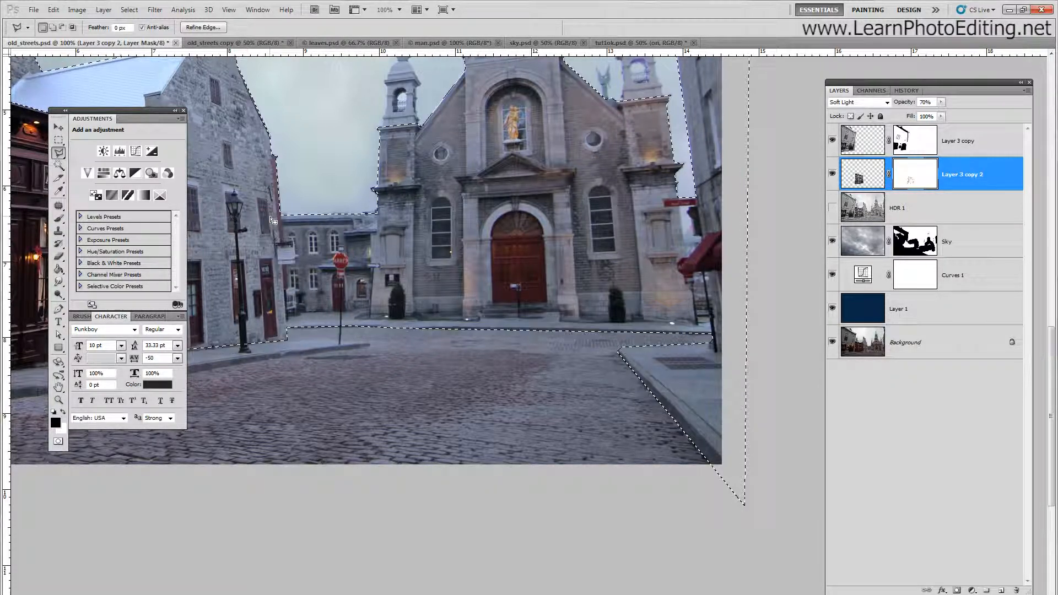
- Duplicate the HDR 1 layer within old_streets.psd
left_click(229, 9)
left_click(238, 97)
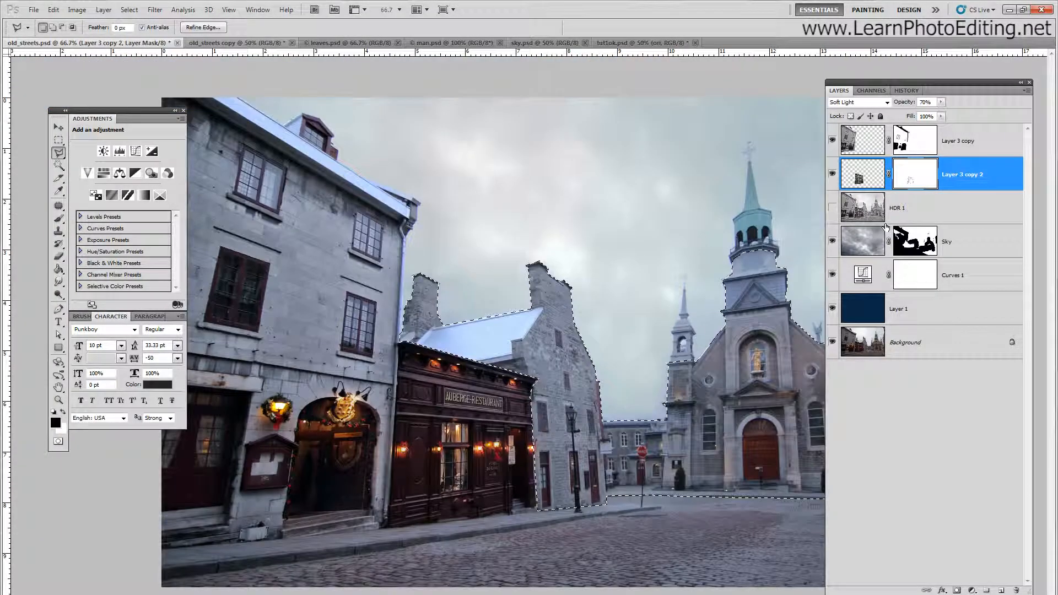
left_click(229, 9)
left_click(238, 96)
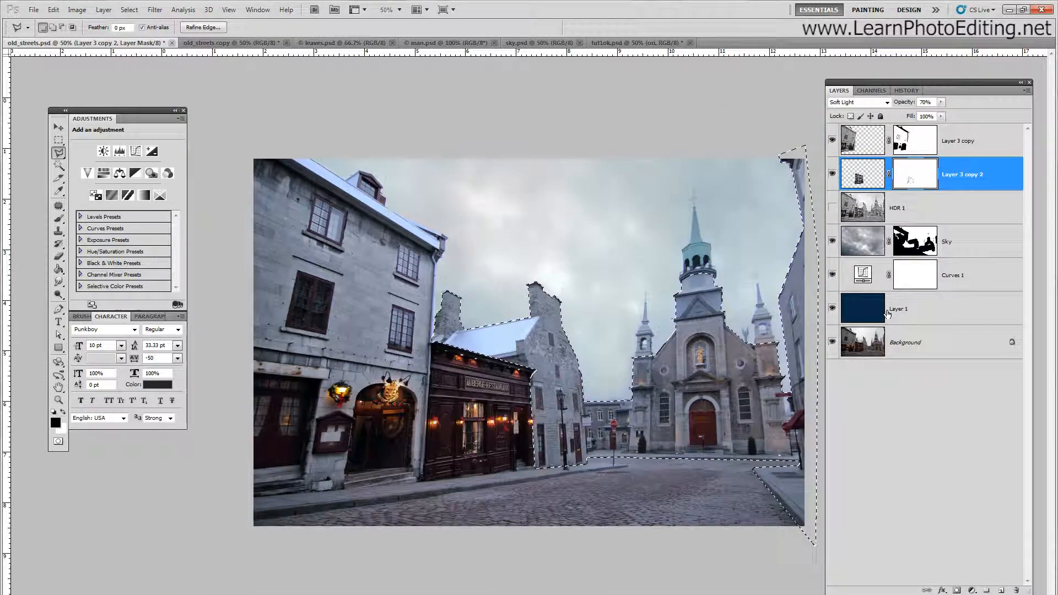
left_click(883, 212)
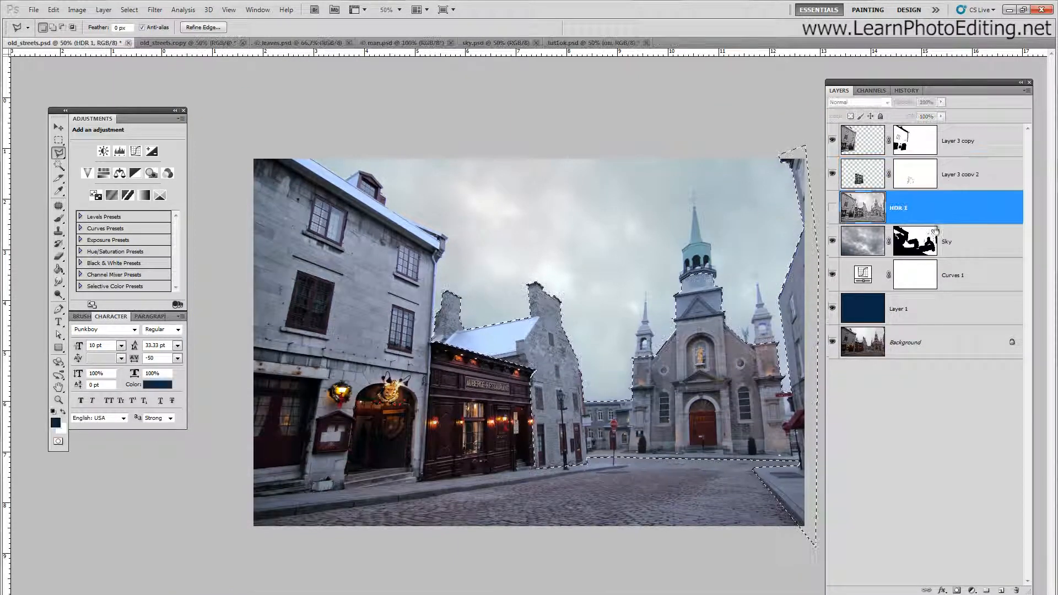
left_click(103, 9)
left_click(112, 33)
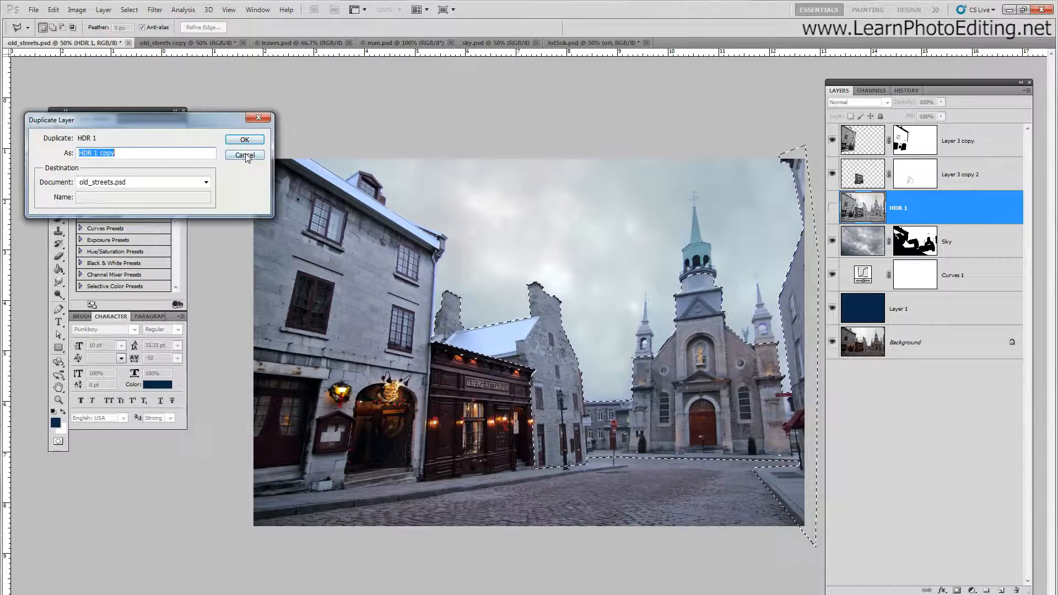
left_click(243, 138)
- Show the HDR 1 copy layer, delete everything outside the selected buildings from it, and deselect
left_click(129, 9)
left_click(135, 52)
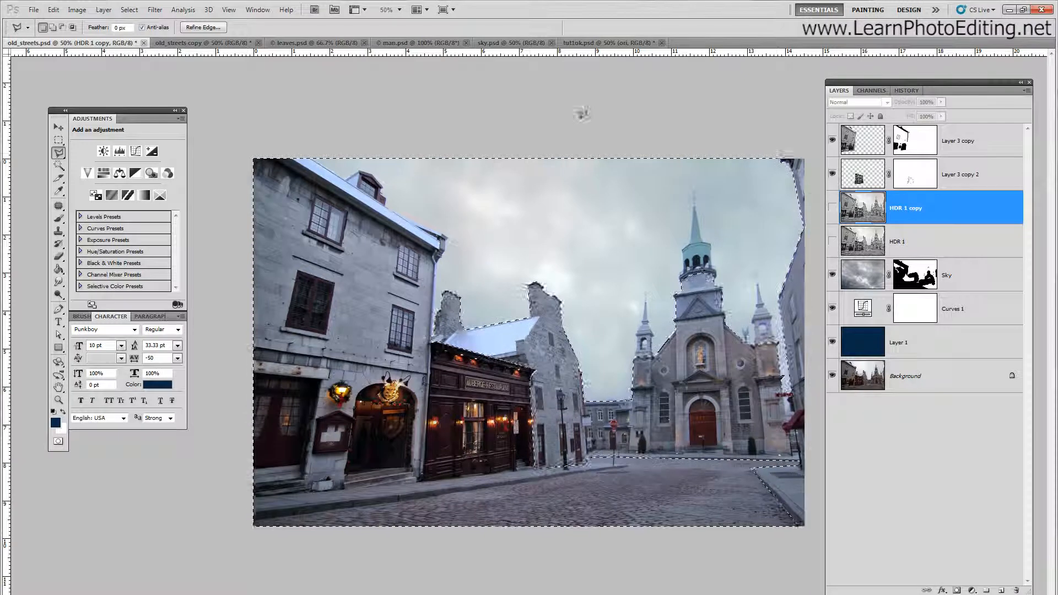
left_click(832, 209)
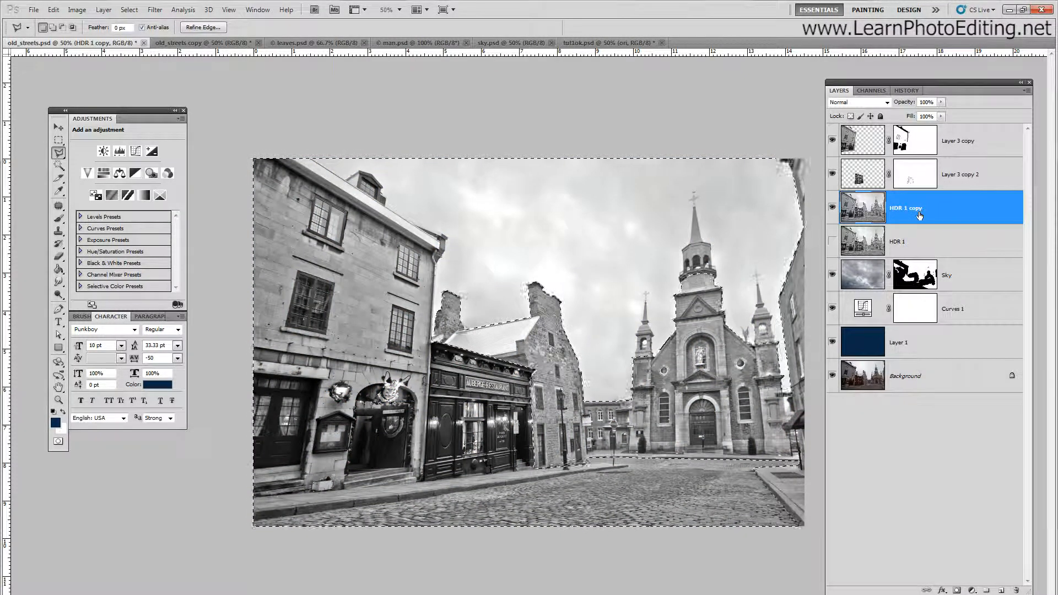
key("Delete")
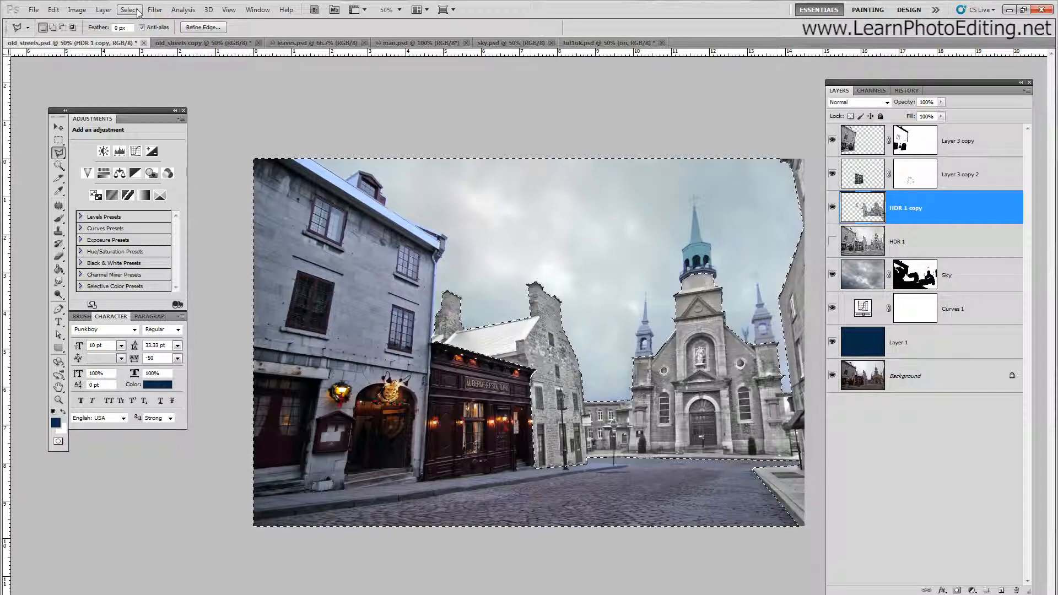
left_click(129, 10)
left_click(165, 32)
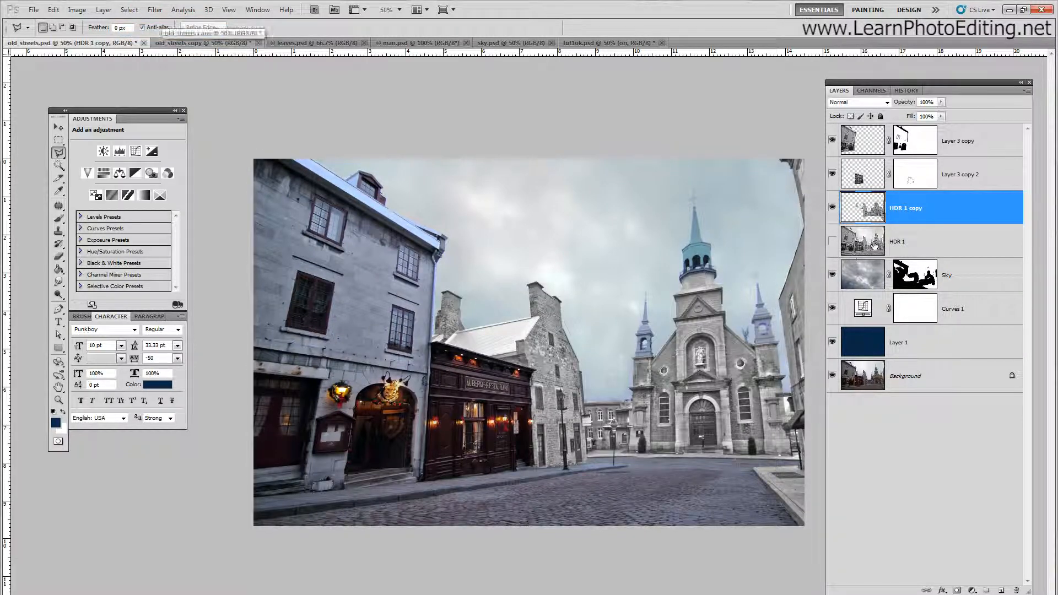
- Move the HDR 1 copy layer to the top of the layer stack and set its blend mode to Soft Light
left_click_drag(941, 209, 942, 138)
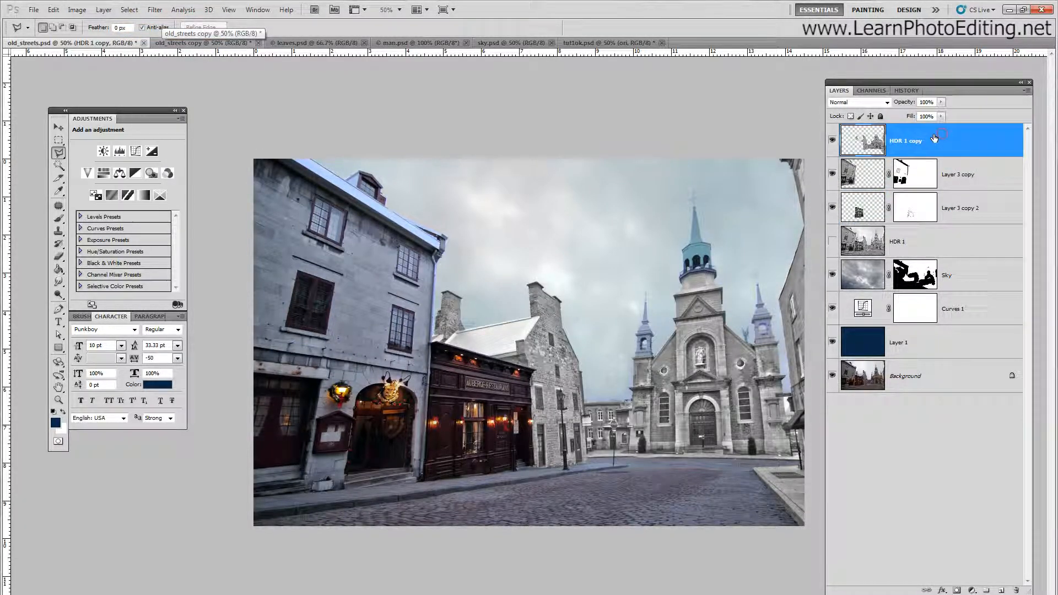
left_click(873, 102)
left_click(863, 254)
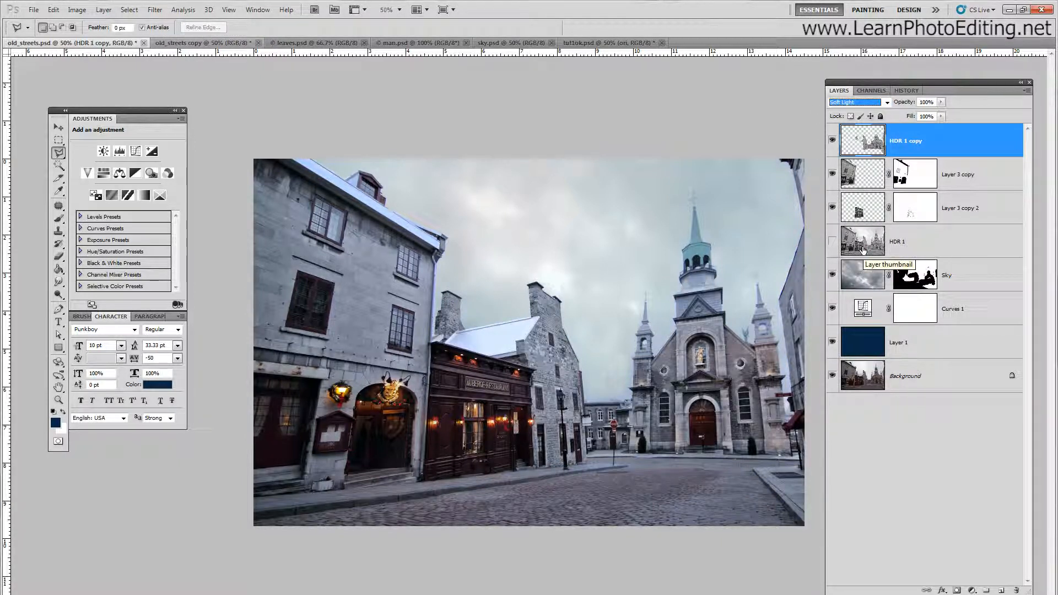
- Add a white layer mask to the HDR 1 copy layer
key("ctrl+plus")
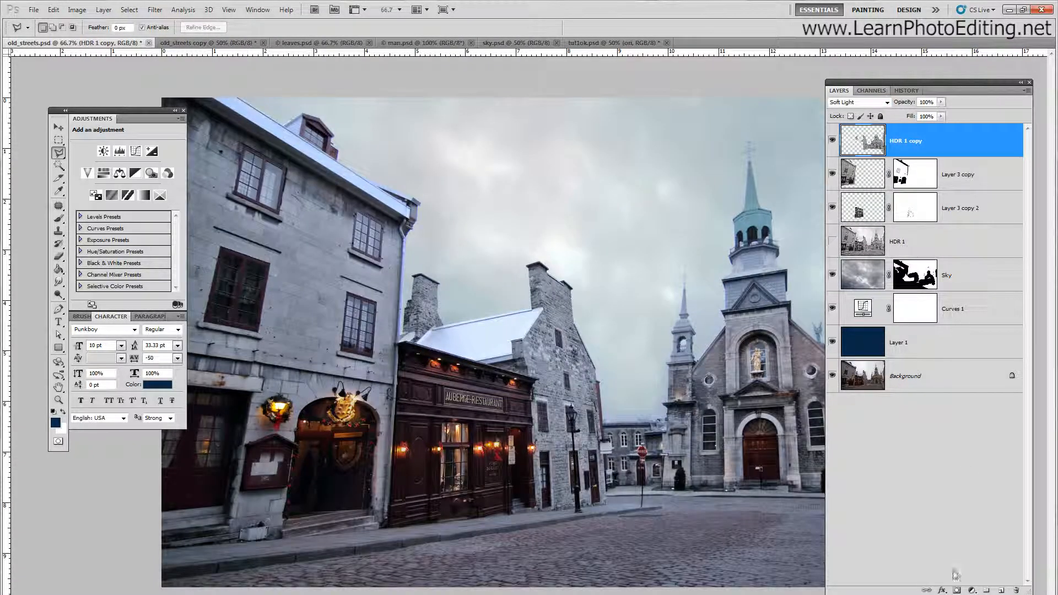
left_click(957, 590)
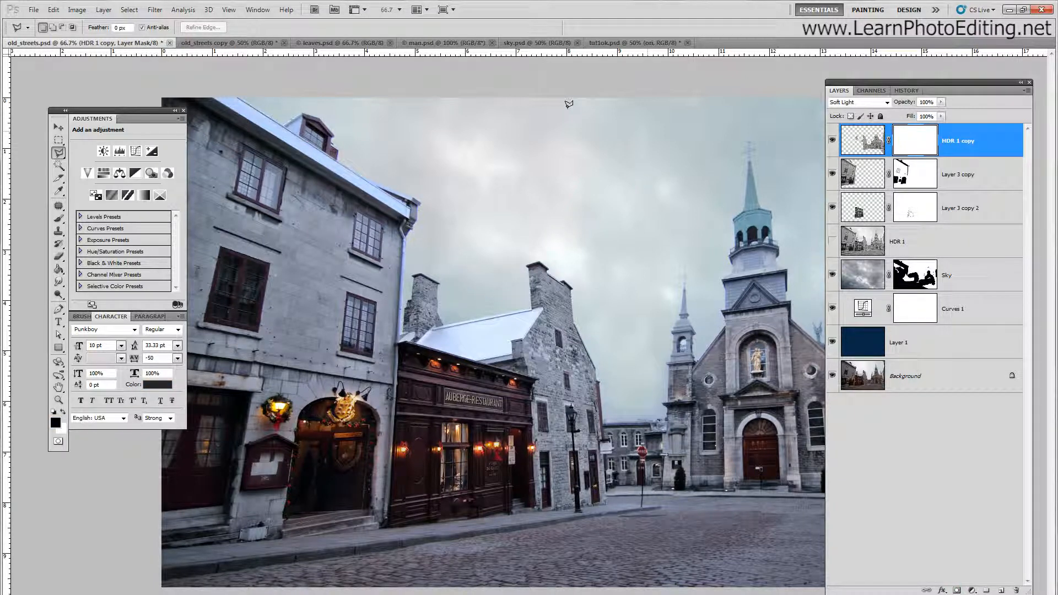
left_click(228, 9)
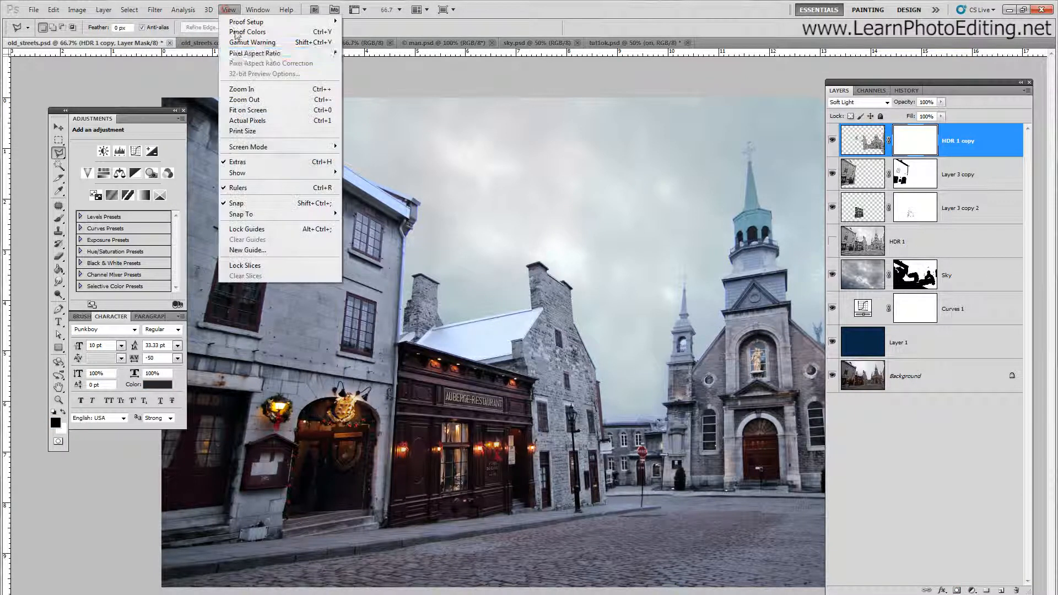
left_click(241, 89)
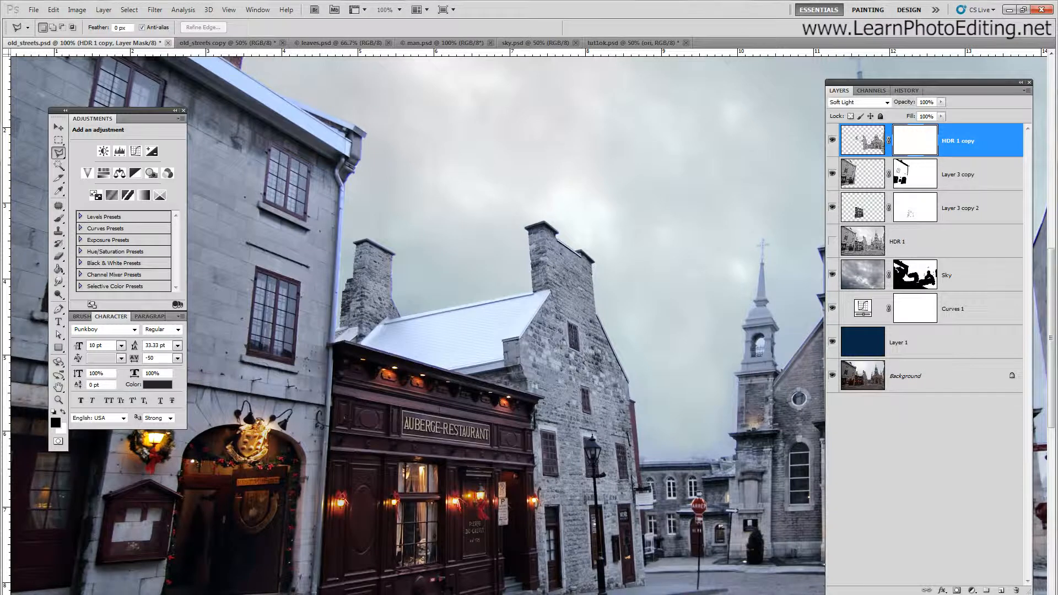
scroll(587, 568, "right", 4)
scroll(583, 557, "down", 3)
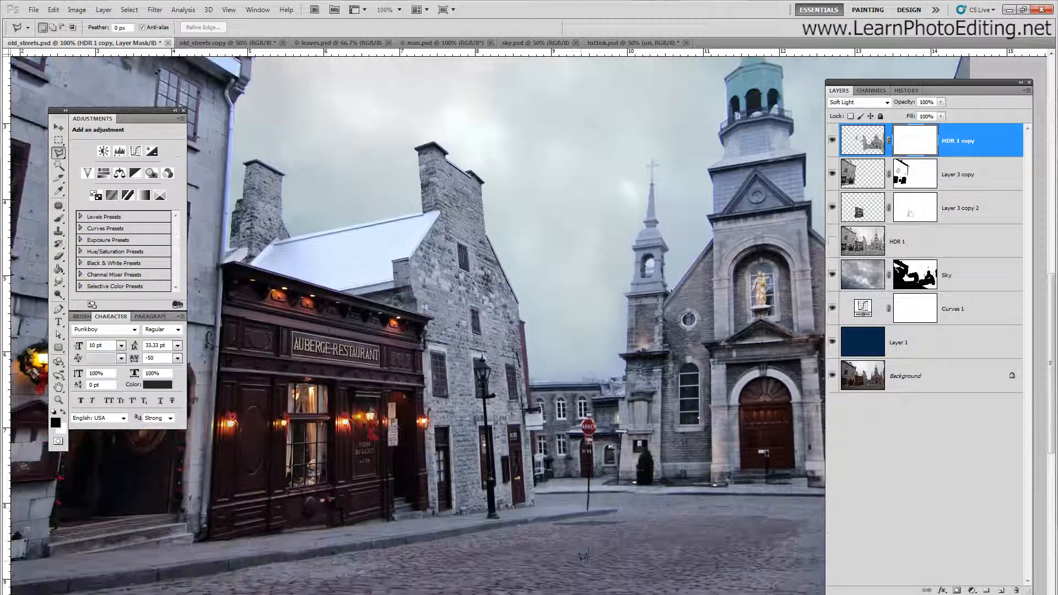
- Compare the restaurant, stone house and church with the HDR 1 copy layer hidden and shown
left_click(833, 141)
left_click(833, 141)
left_click(832, 141)
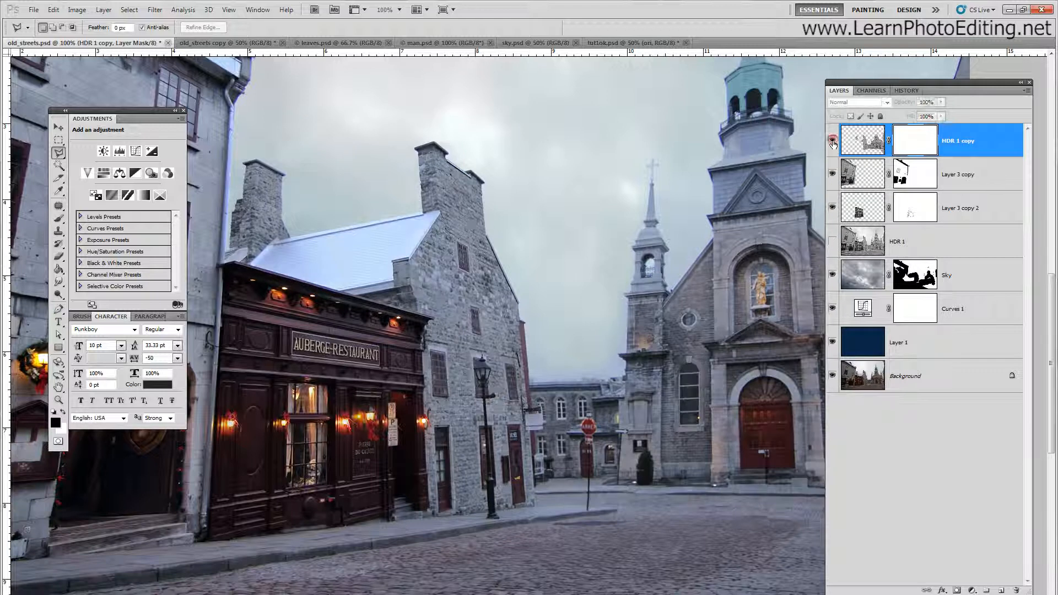
left_click(833, 141)
left_click(833, 141)
left_click(833, 141)
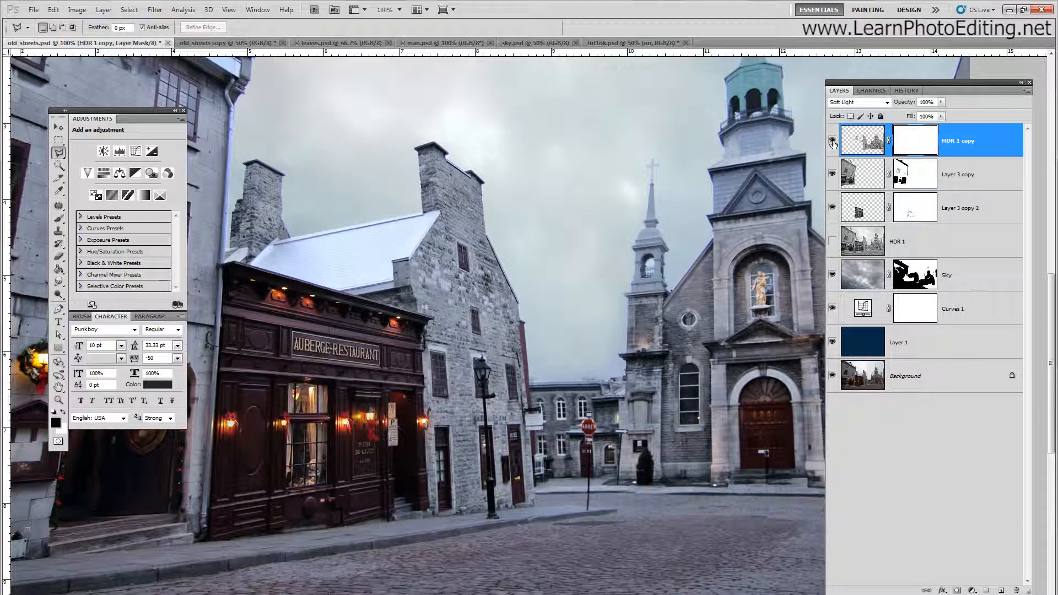
left_click(833, 141)
left_click(833, 141)
- Paint black at 50% brush opacity on the HDR 1 copy mask over the stone house's doors, and check the result
left_click(58, 127)
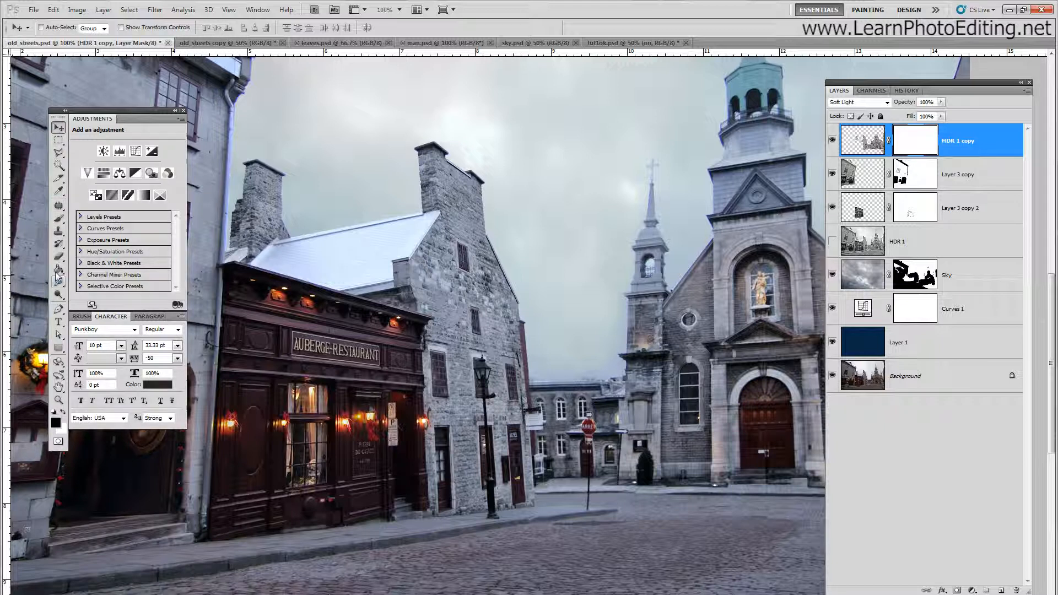
key("b")
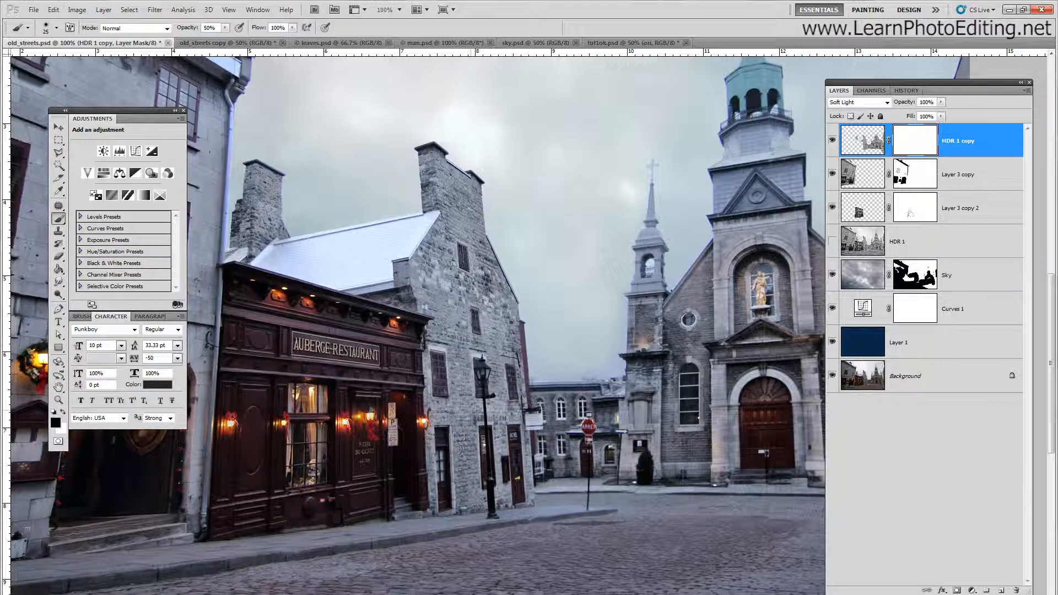
left_click(833, 142)
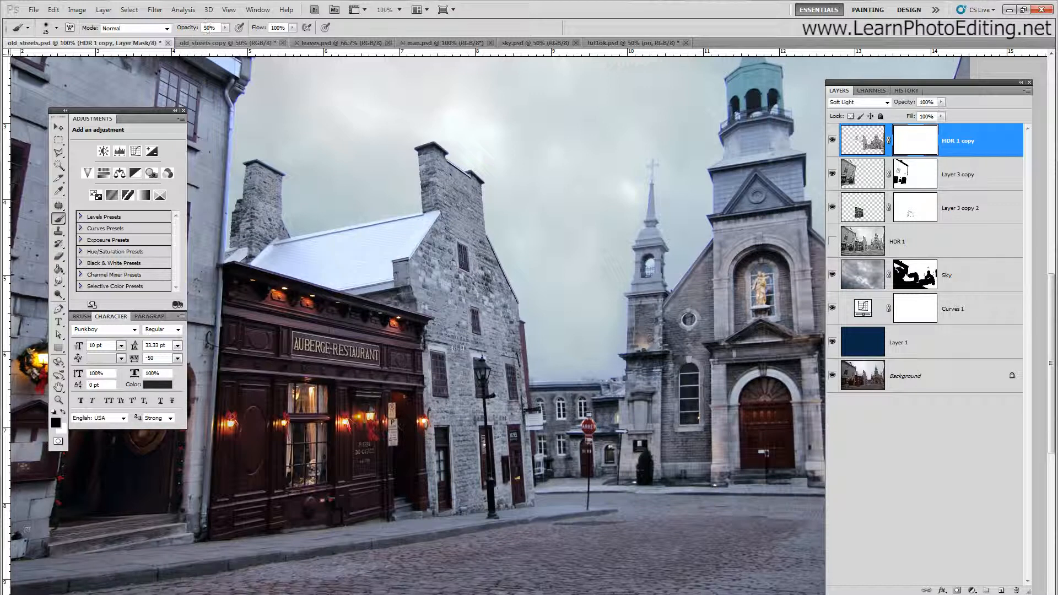
left_click(441, 456)
left_click_drag(516, 495, 513, 431)
left_click(833, 141)
left_click(833, 141)
left_click(833, 141)
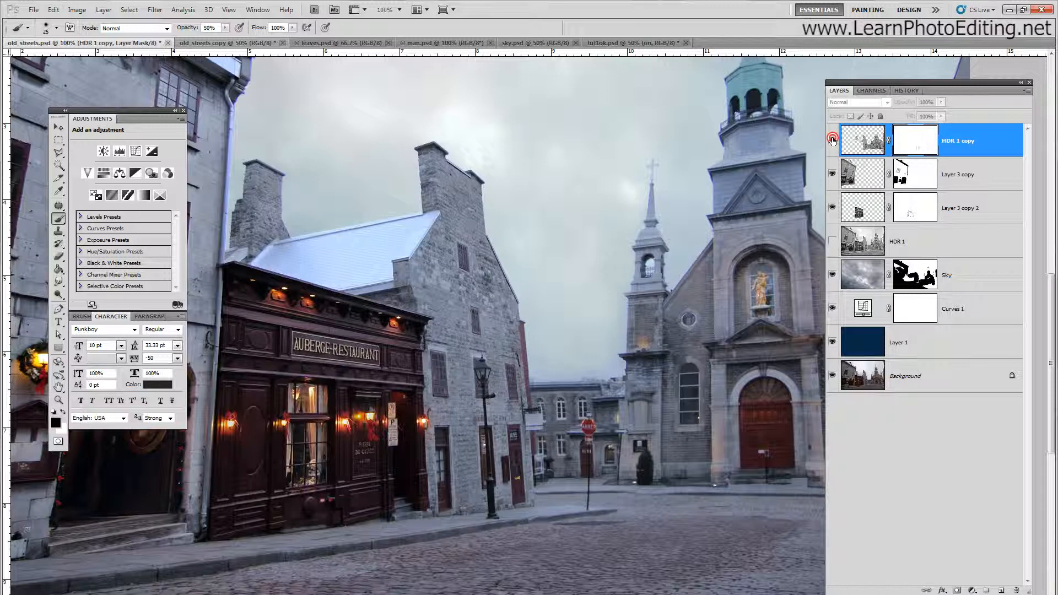
left_click(832, 141)
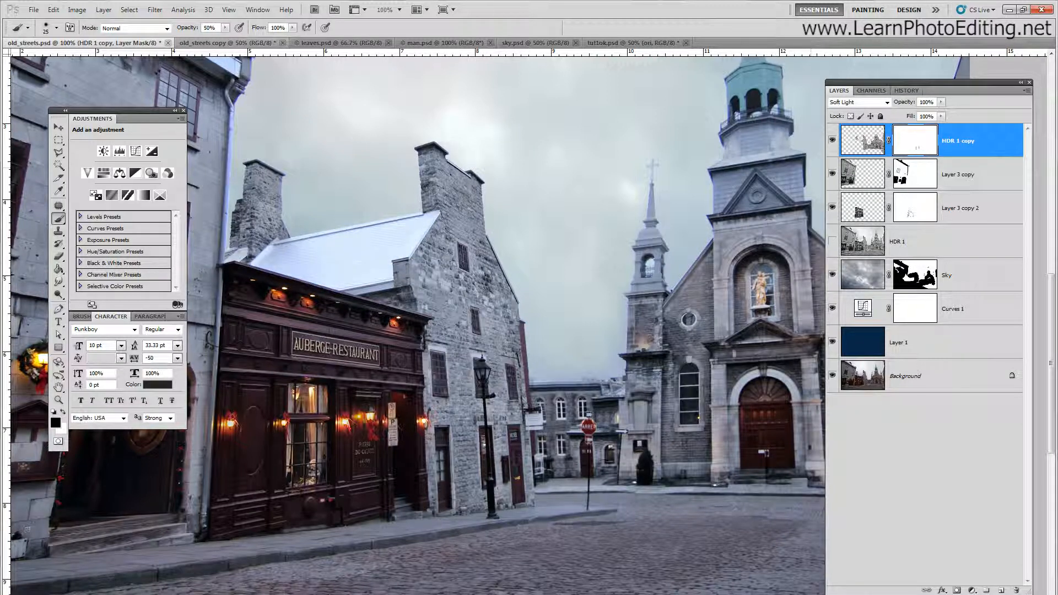
- Paint black on the HDR 1 copy mask along the base of the background building behind the stop sign, and check the effect
mouse_move(586, 464)
left_mouse_down()
mouse_move(610, 462)
mouse_move(577, 460)
mouse_move(572, 438)
mouse_move(548, 453)
mouse_move(534, 447)
mouse_move(580, 462)
mouse_move(575, 470)
mouse_move(608, 467)
left_mouse_up()
left_click(833, 141)
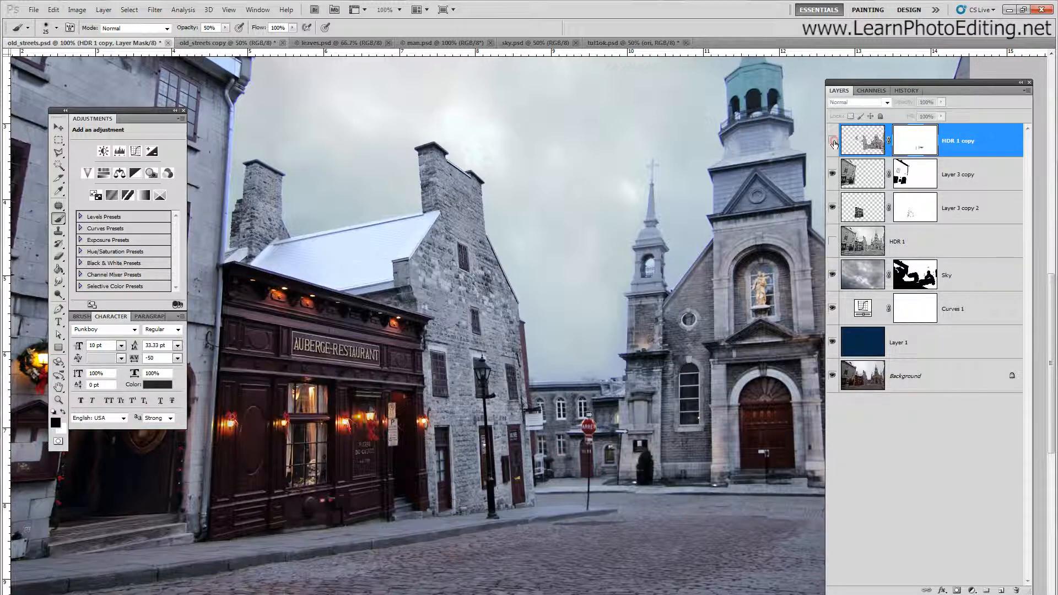
left_click(834, 141)
left_click(833, 142)
left_click(833, 141)
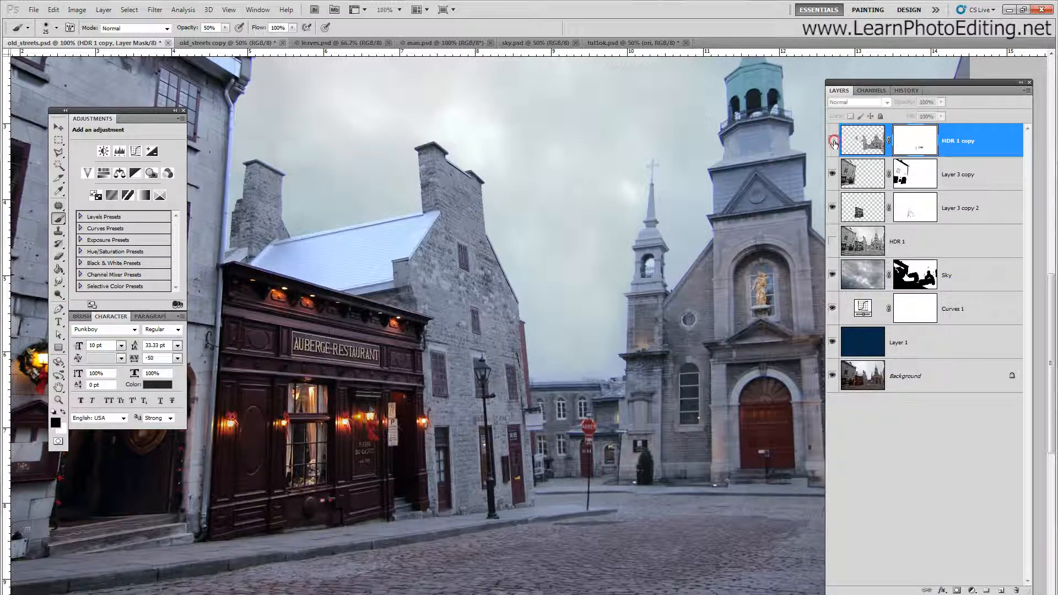
left_click(833, 141)
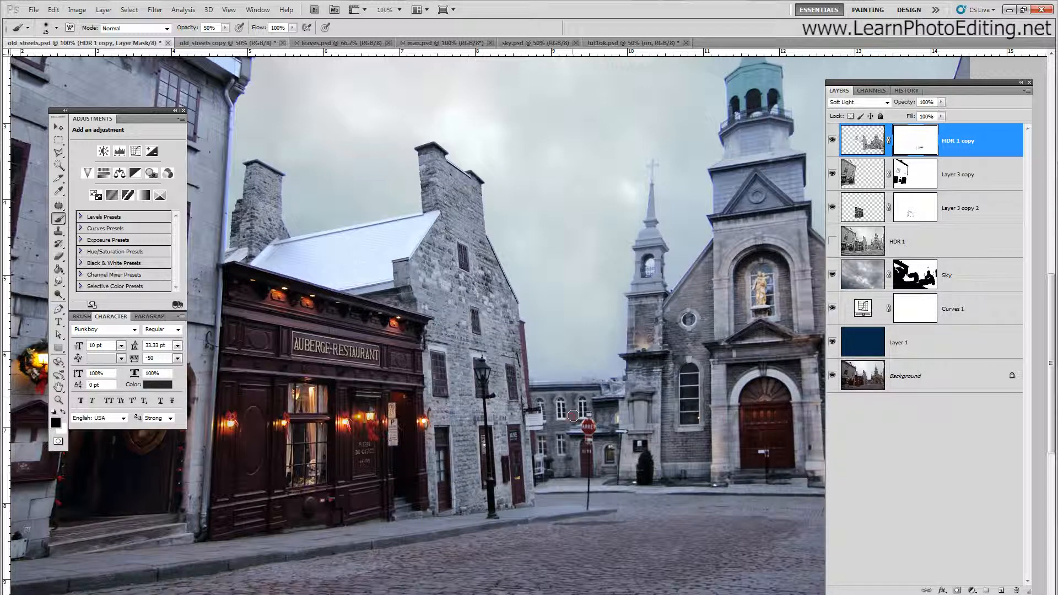
- Paint black on the mask over the upper part of the background building between the stone house and church, and compare
mouse_move(559, 394)
left_mouse_down()
mouse_move(599, 398)
mouse_move(610, 416)
left_mouse_up()
left_click(832, 140)
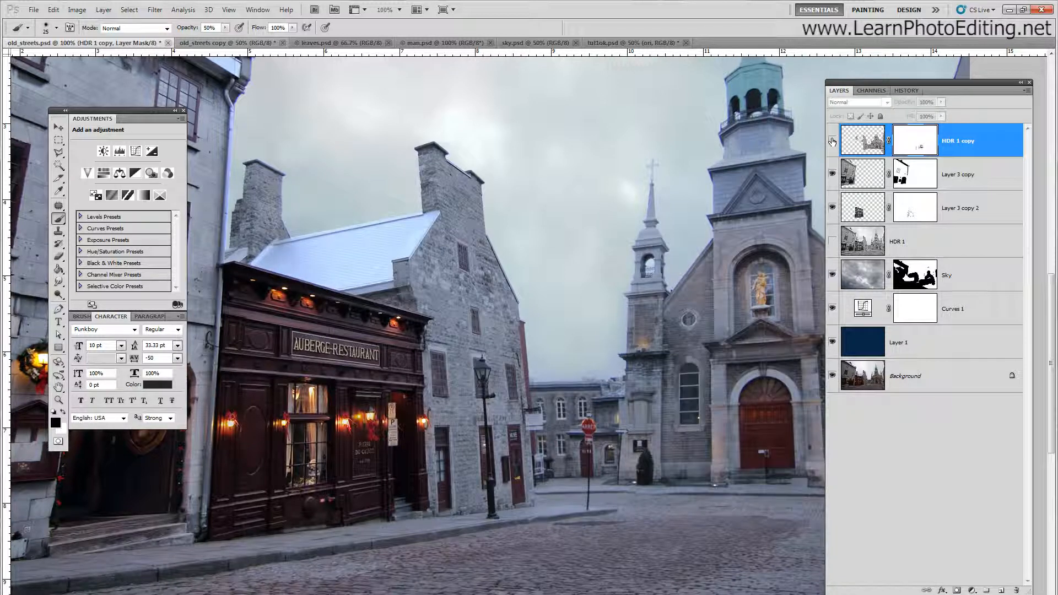
left_click(832, 140)
left_click(832, 140)
left_click(832, 141)
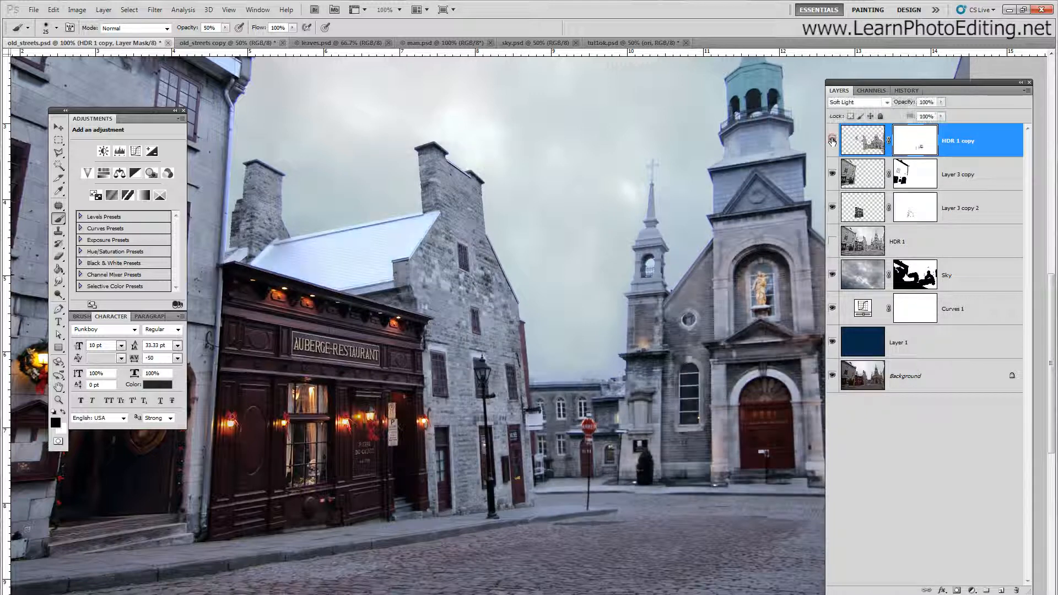
left_click(832, 141)
left_click(832, 142)
- Set the brush size to 55 px and compare the church with the HDR 1 copy layer hidden and shown
left_click(58, 27)
left_click_drag(107, 48, 55, 63)
type("55")
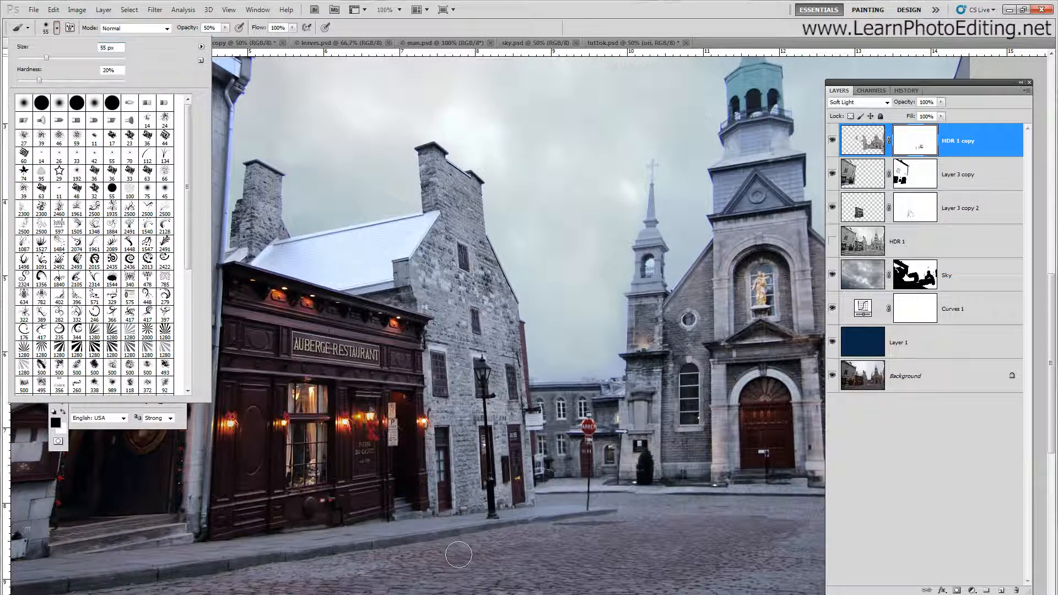
left_click_drag(469, 594, 515, 594)
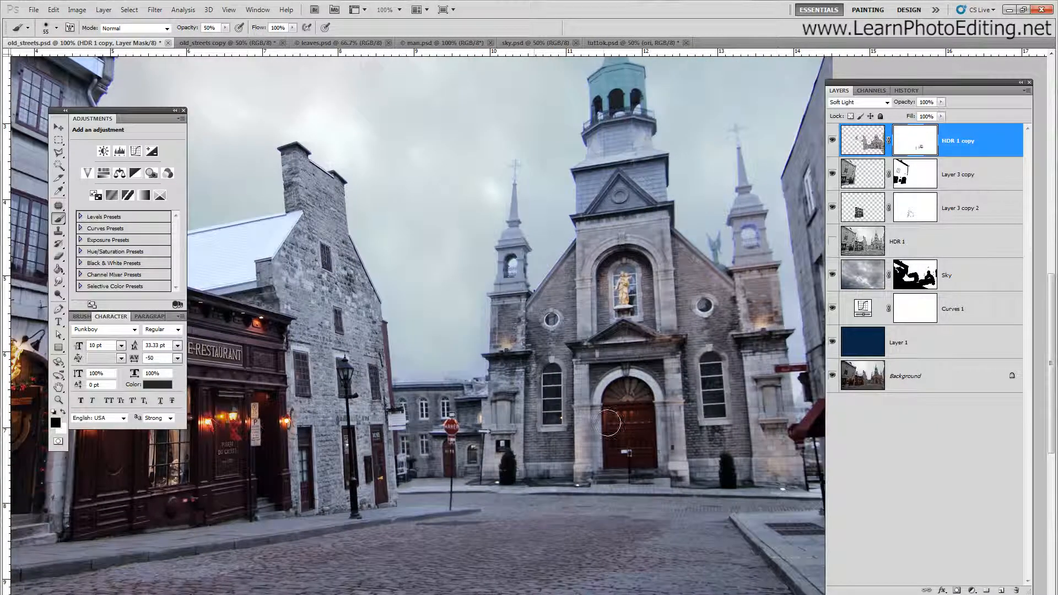
left_click(833, 141)
left_click(833, 141)
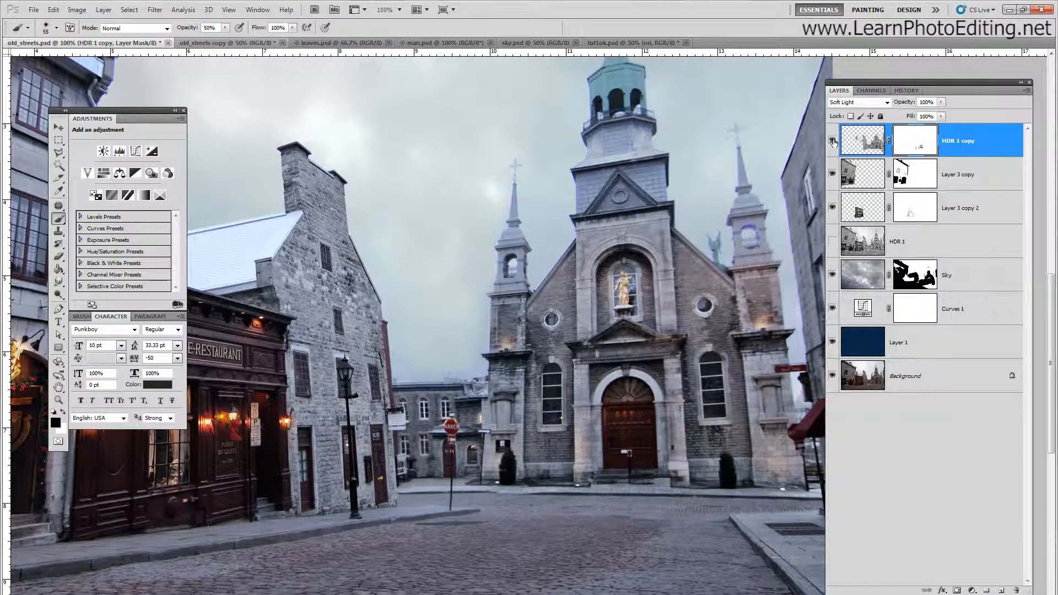
left_click(833, 141)
left_click(833, 141)
- Set the brush size to 45 px and paint black on the mask over the church's red door and arched windows
left_click(56, 28)
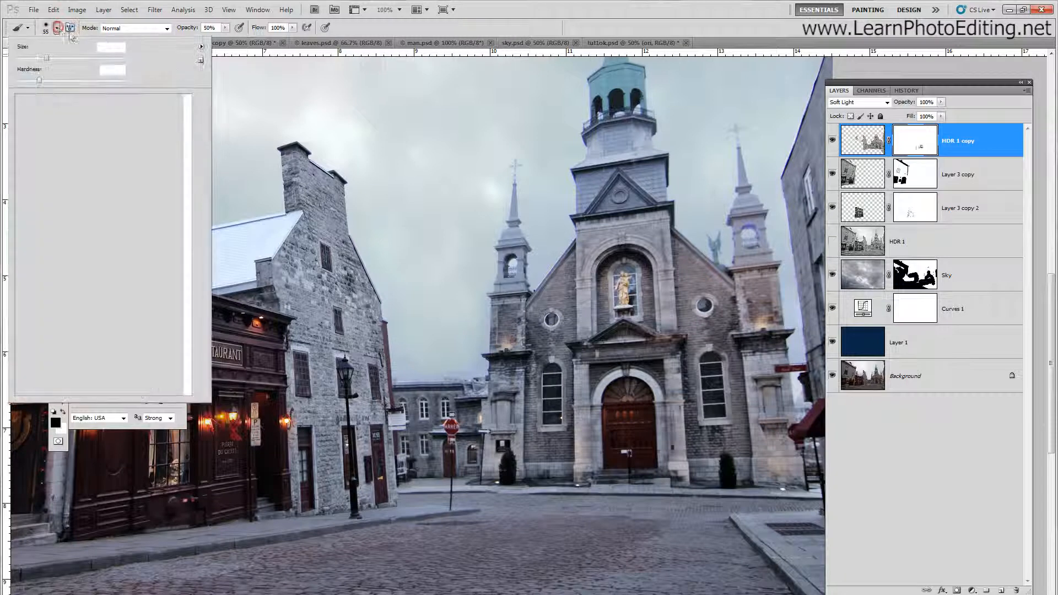
type("45")
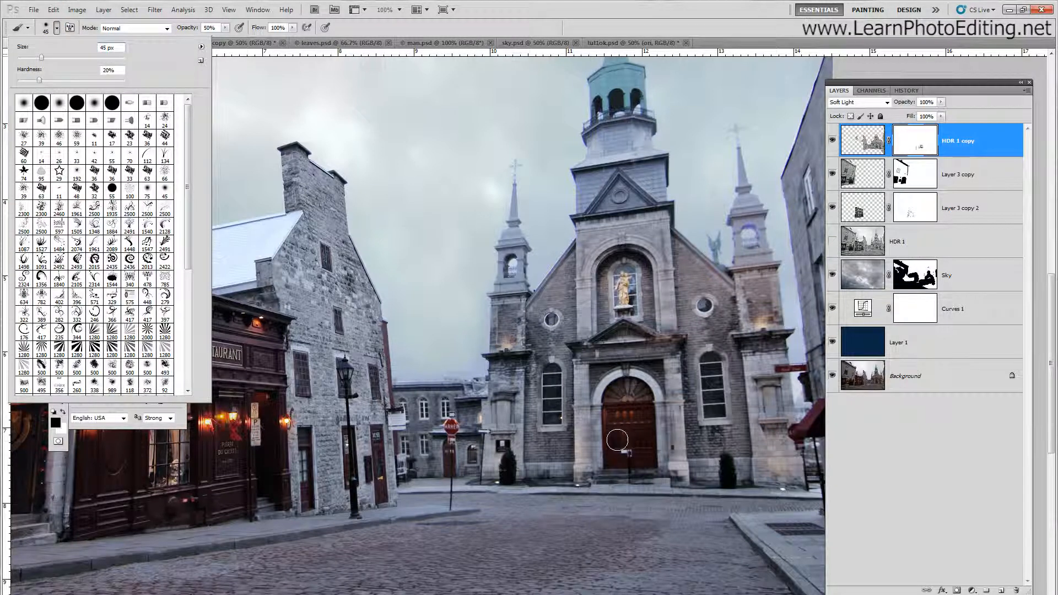
left_click_drag(619, 440, 641, 441)
left_click_drag(716, 403, 711, 362)
left_click_drag(551, 415, 549, 383)
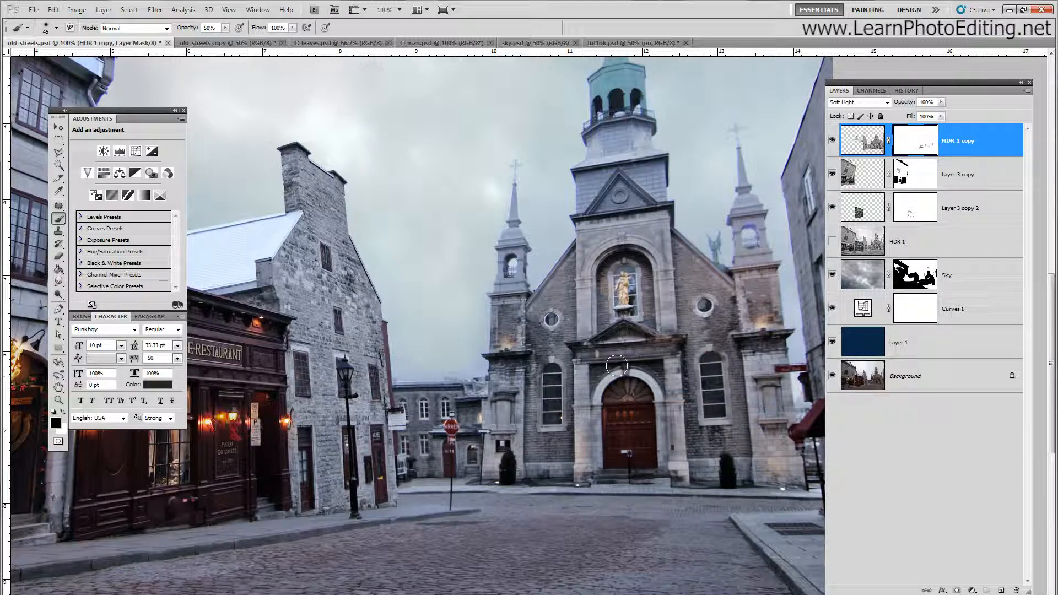
- Soften the mask with black strokes over the statue niche arch, the far tower's ledge and shoulder, and the cornice below the pediment
mouse_move(622, 257)
left_mouse_down()
mouse_move(602, 264)
mouse_move(633, 252)
left_mouse_up()
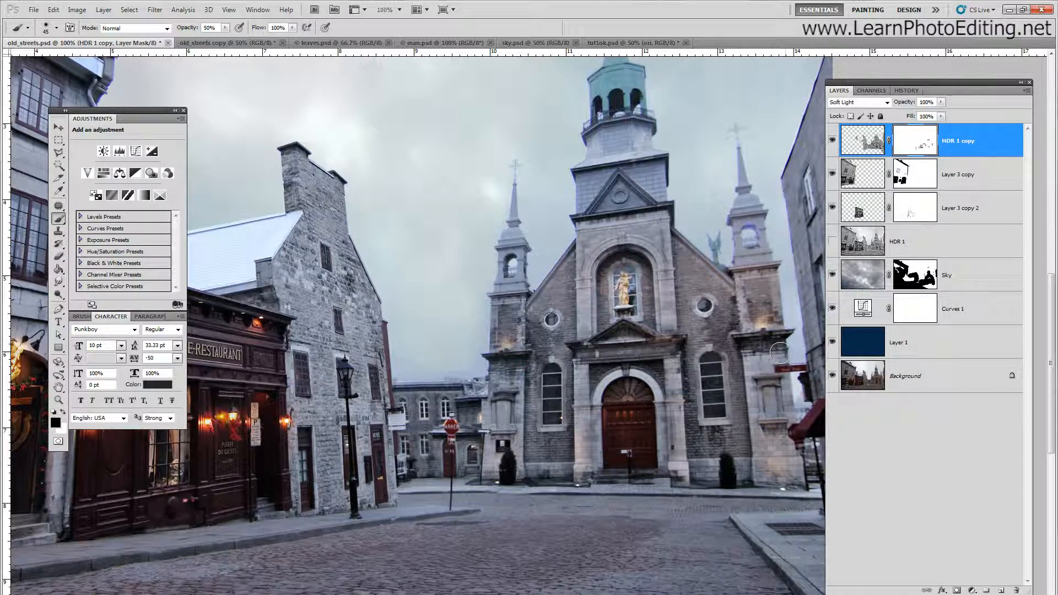
left_click_drag(734, 329, 741, 346)
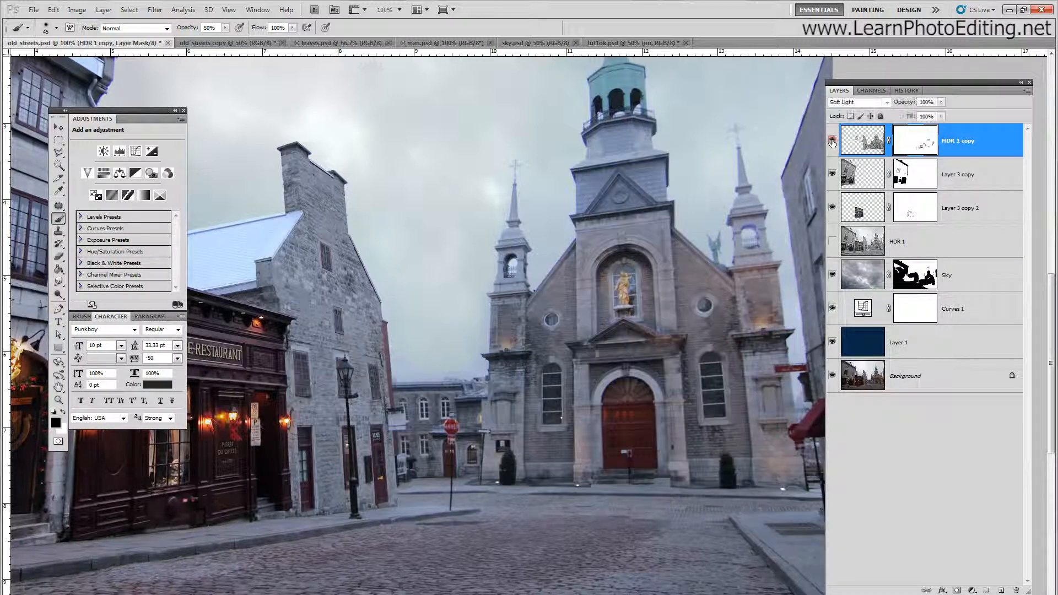
mouse_move(605, 268)
left_mouse_down()
mouse_move(621, 251)
mouse_move(649, 261)
mouse_move(606, 264)
mouse_move(646, 266)
mouse_move(631, 254)
mouse_move(658, 271)
left_mouse_up()
left_click_drag(725, 279, 744, 293)
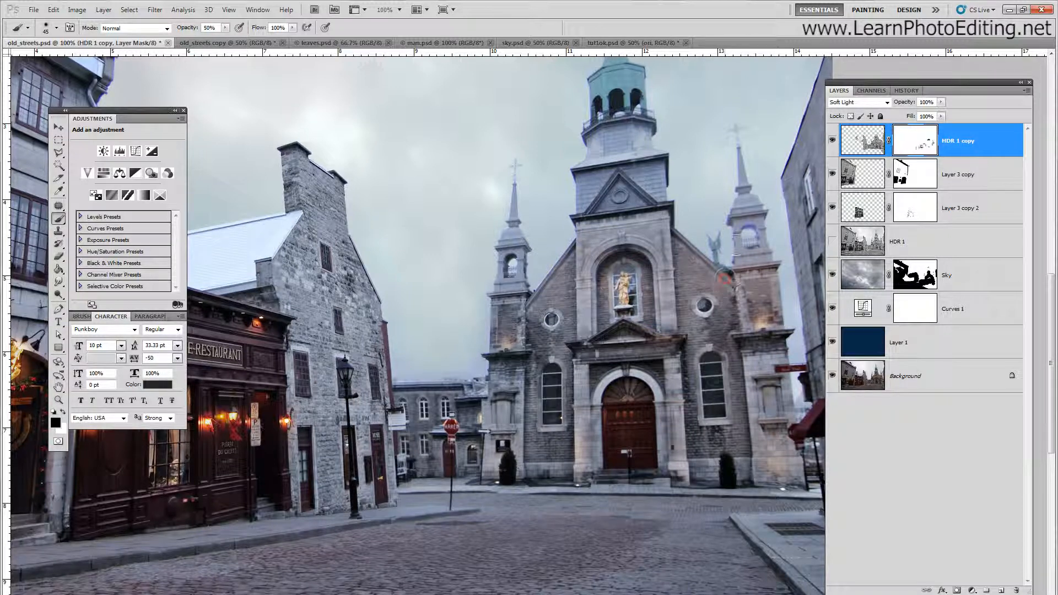
left_click_drag(608, 207, 666, 217)
- Paint black on the mask over the two shrubs, the church's base and the area beside the red awning
mouse_move(726, 455)
left_mouse_down()
mouse_move(719, 485)
mouse_move(726, 468)
left_mouse_up()
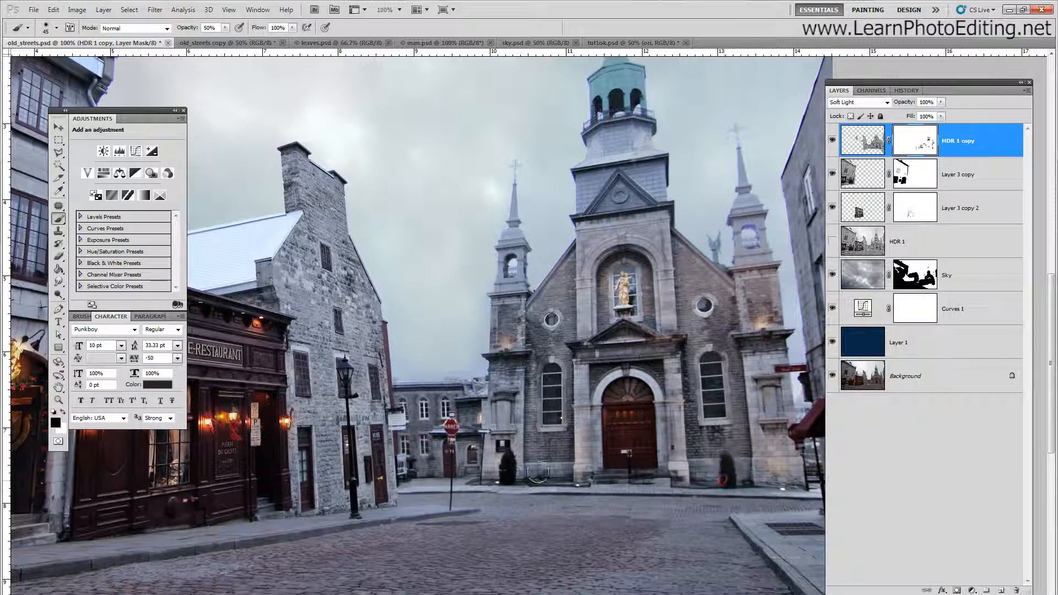
mouse_move(514, 477)
left_mouse_down()
mouse_move(509, 454)
mouse_move(504, 478)
mouse_move(506, 459)
mouse_move(483, 483)
mouse_move(556, 476)
mouse_move(502, 479)
left_mouse_up()
mouse_move(710, 494)
left_mouse_down()
mouse_move(623, 493)
mouse_move(602, 479)
mouse_move(756, 478)
left_mouse_up()
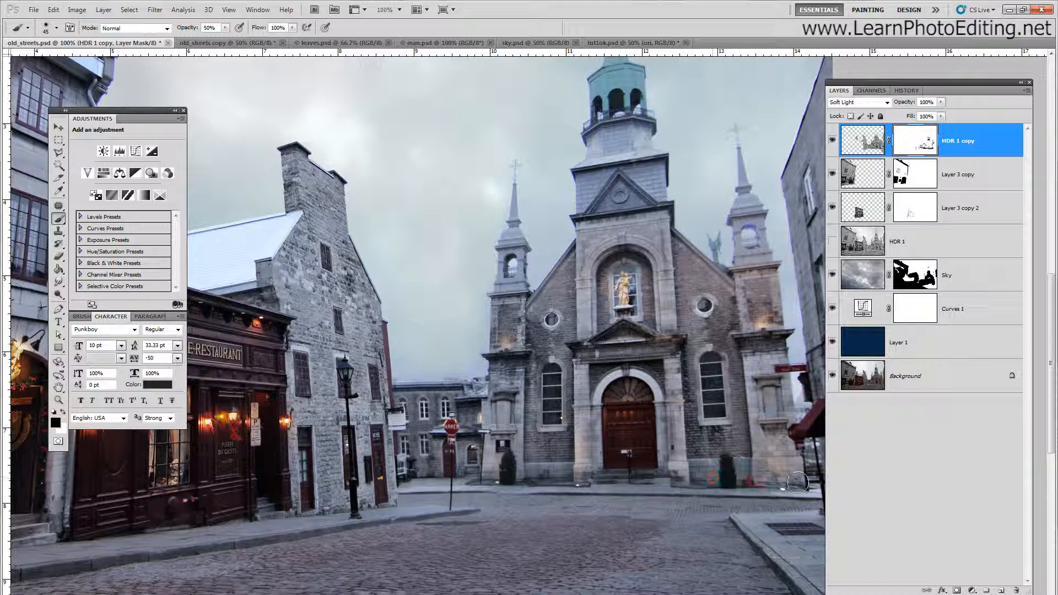
left_click_drag(801, 419, 811, 460)
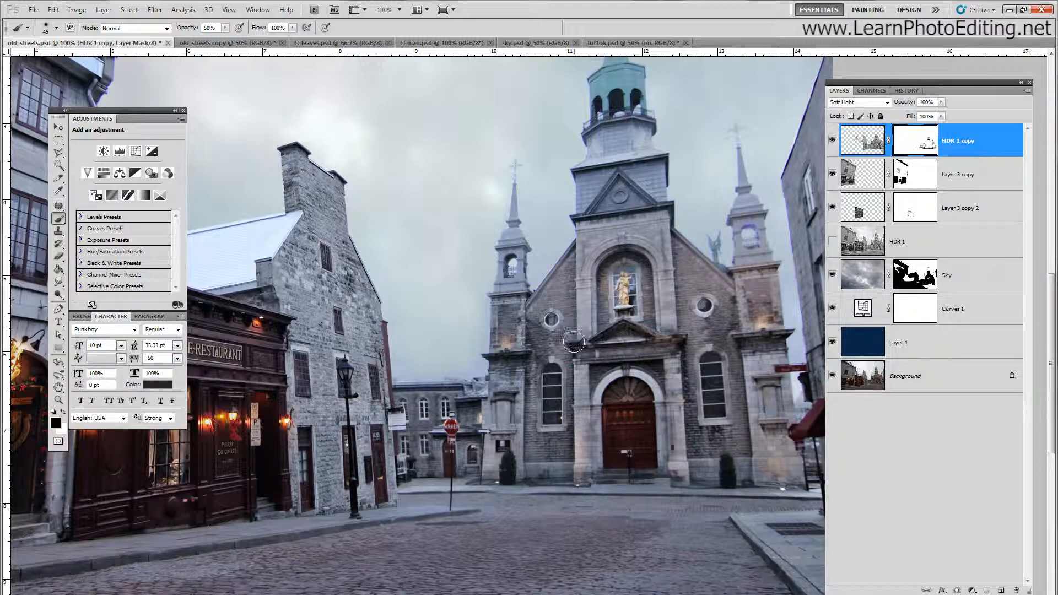
- Paint black on the mask over the ledge ends above the church door and the lit sections of both side towers
left_click_drag(573, 341, 601, 339)
left_click_drag(685, 346, 672, 357)
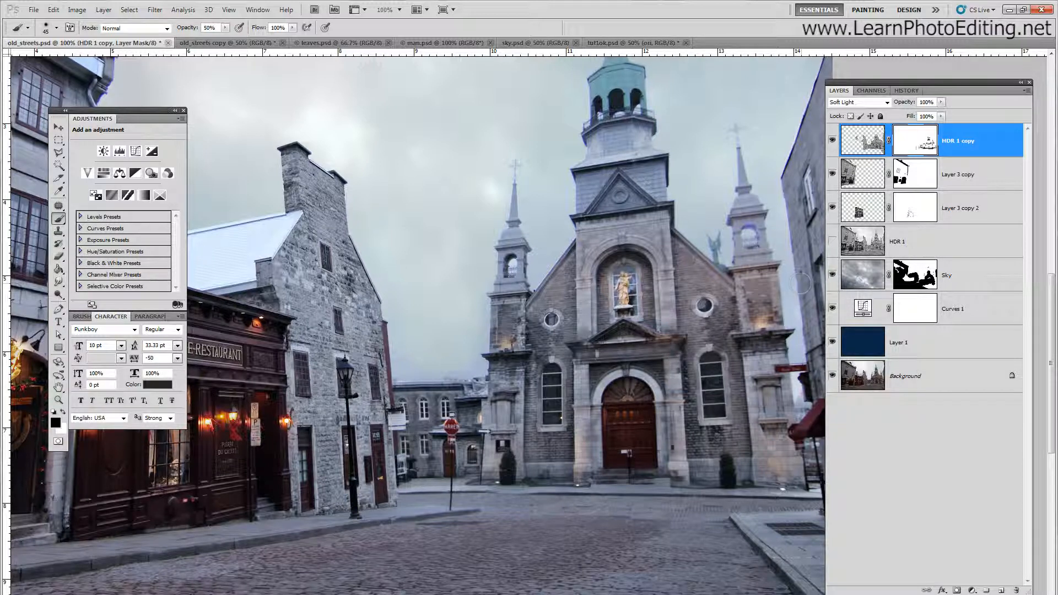
left_click_drag(518, 341, 514, 304)
left_click_drag(773, 302, 732, 319)
- Compare the church with and without the HDR 1 copy layer to check its masked detail
left_click(832, 140)
left_click(833, 140)
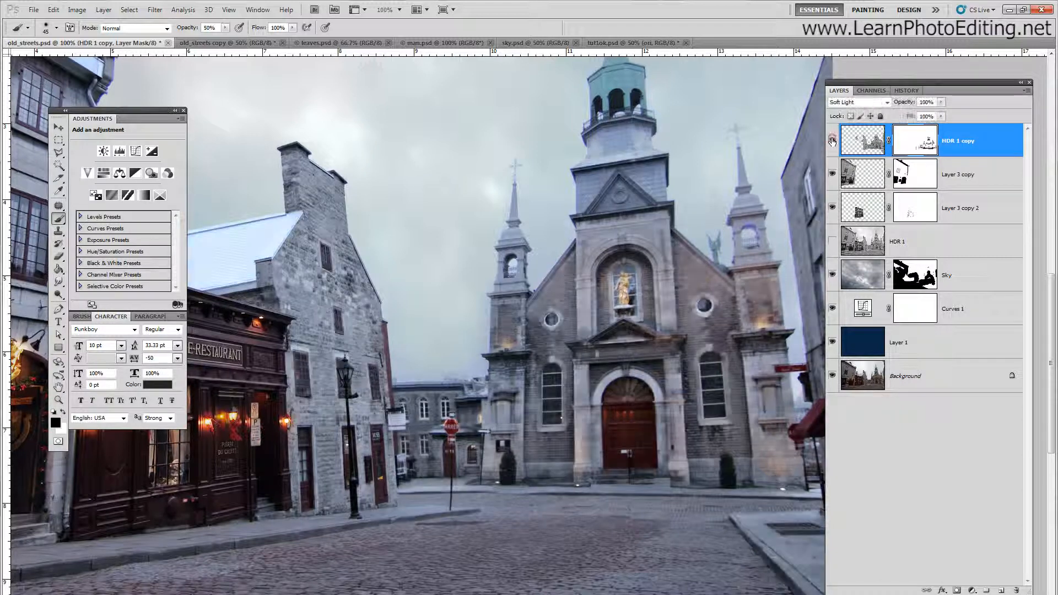
left_click(832, 141)
left_click(832, 141)
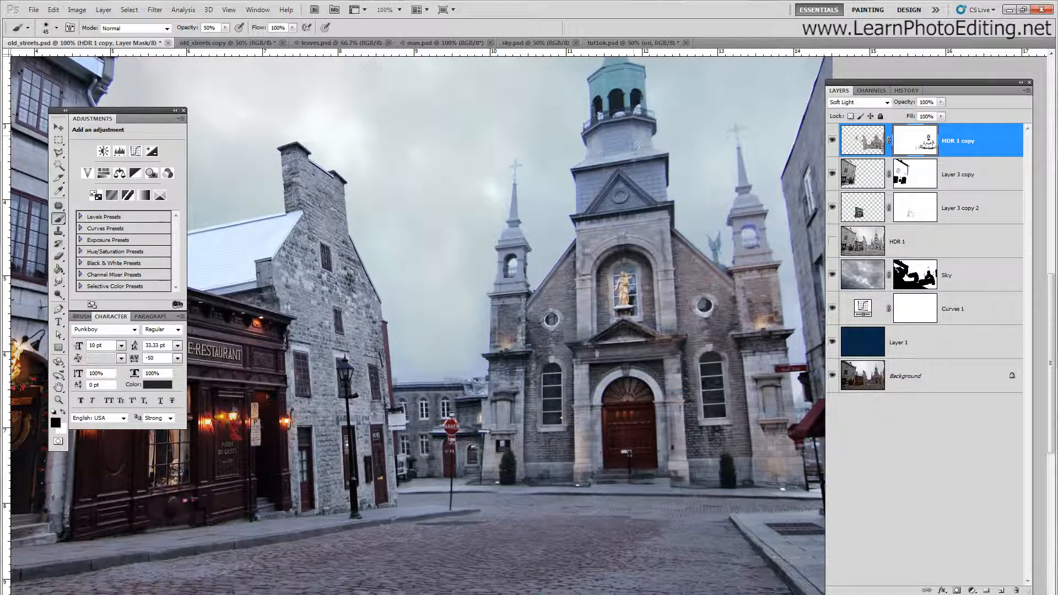
left_click(832, 141)
left_click(833, 140)
left_click(832, 141)
left_click(832, 140)
left_click(832, 140)
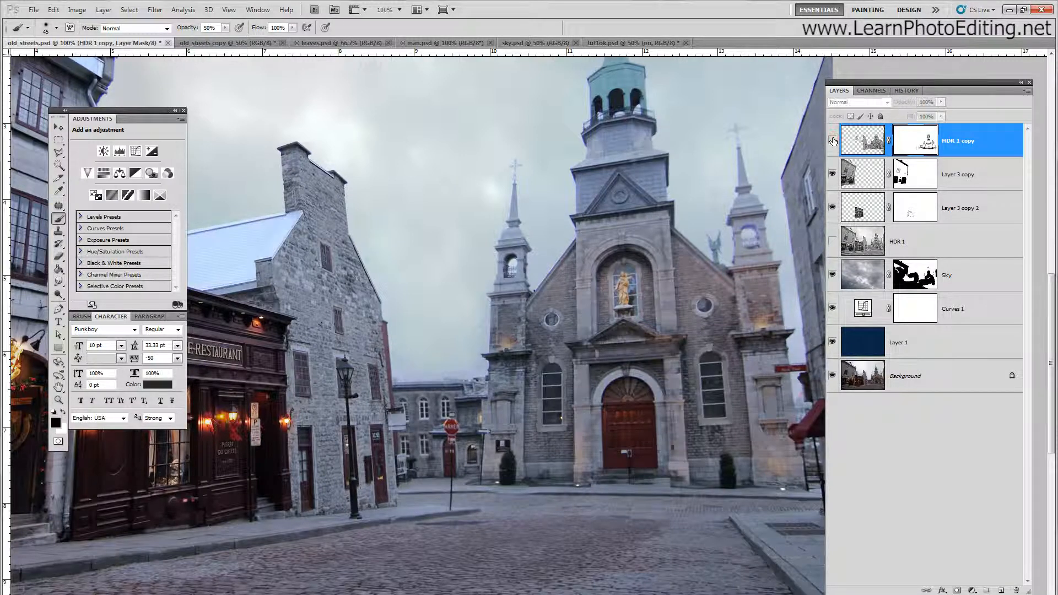
left_click(833, 141)
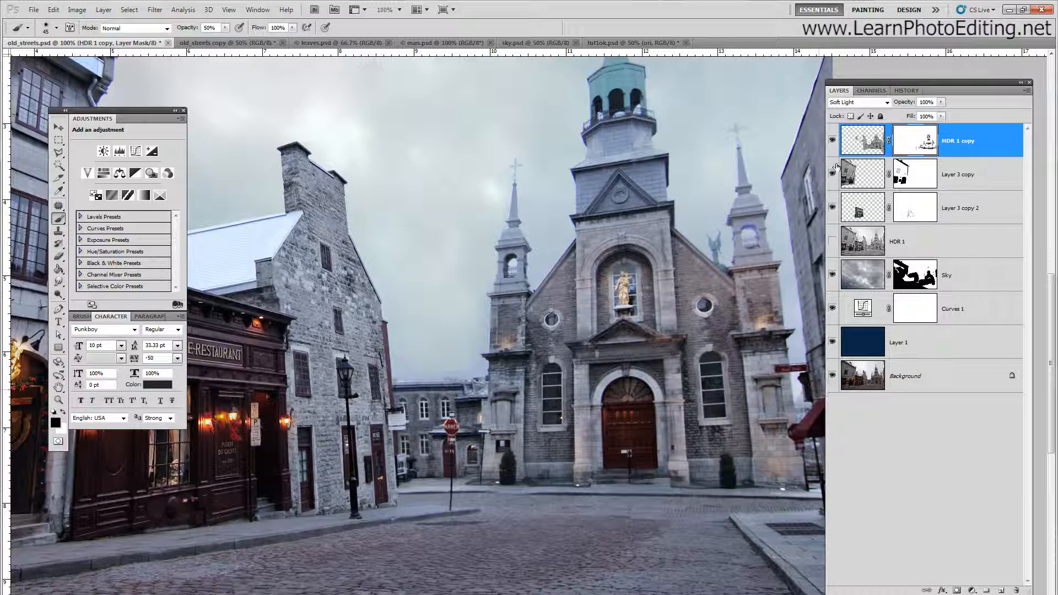
left_click(832, 140)
left_click(832, 141)
- Compare the whole photo with and without the HDR 1 copy layer
left_click(228, 10)
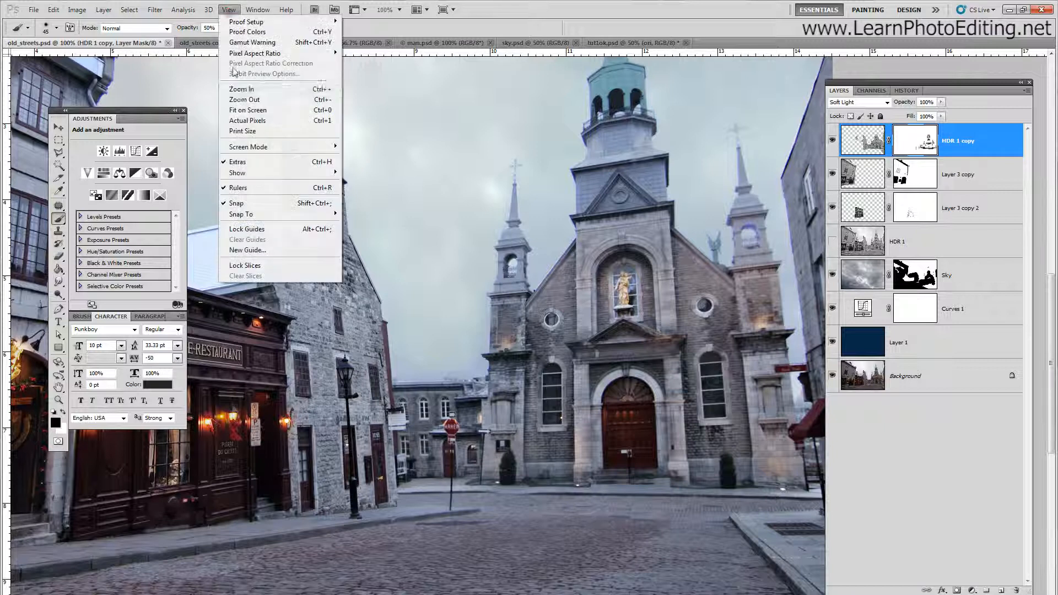
left_click(242, 100)
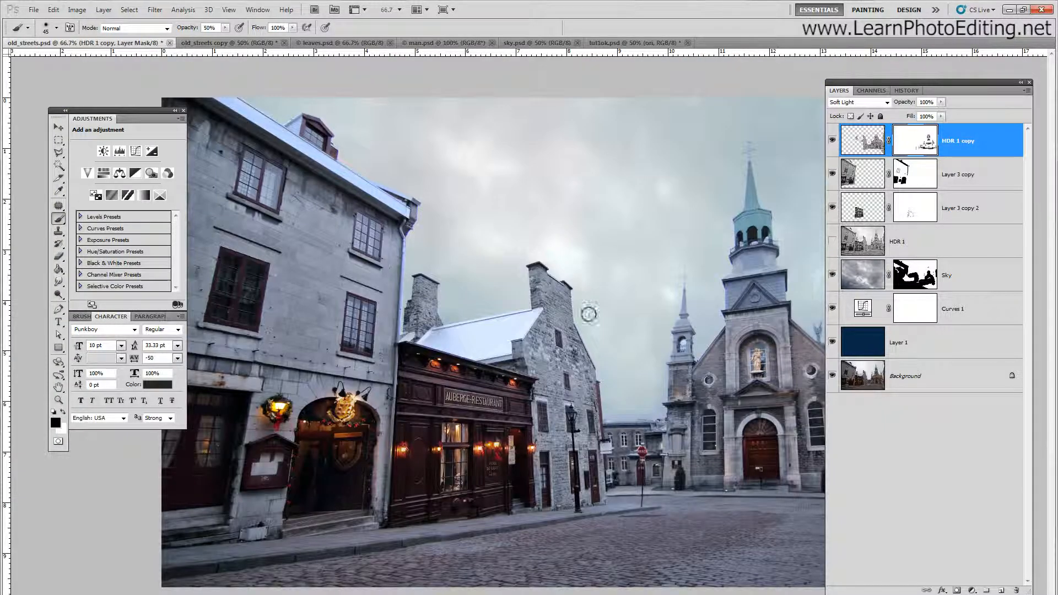
left_click(228, 9)
left_click(240, 100)
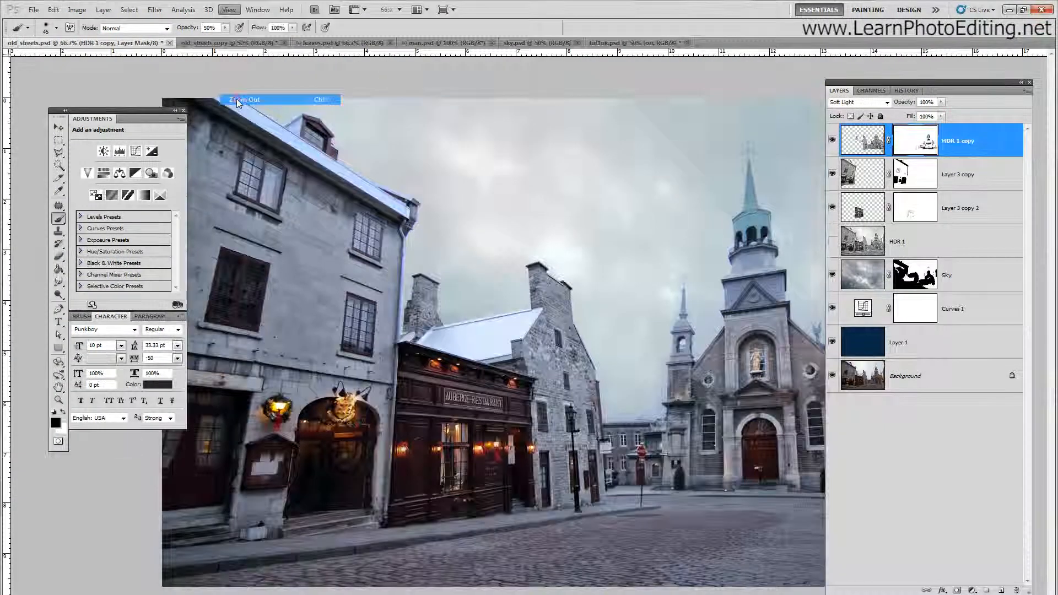
left_click(833, 144)
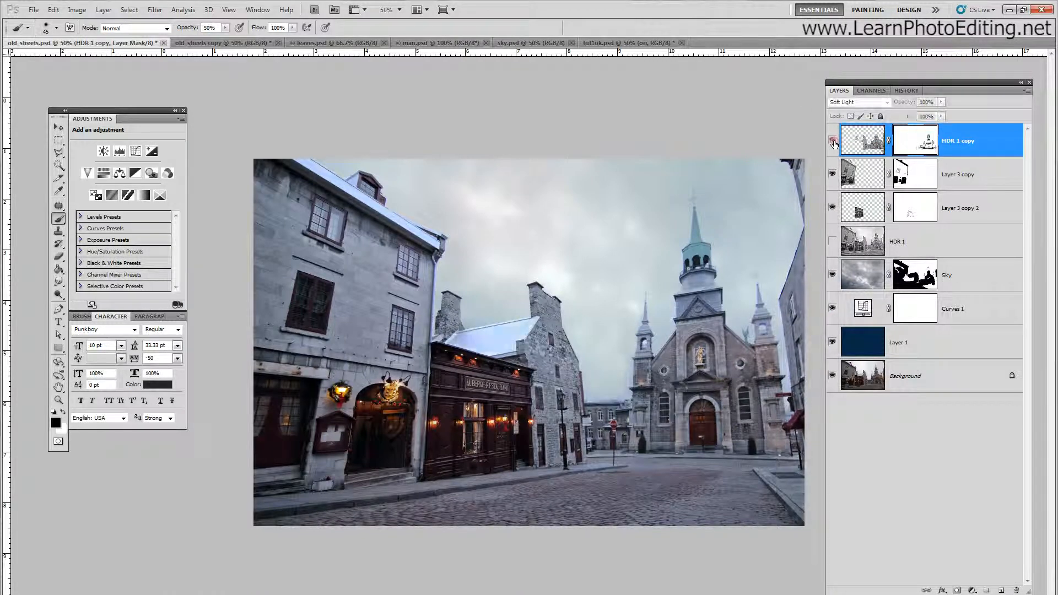
left_click(834, 144)
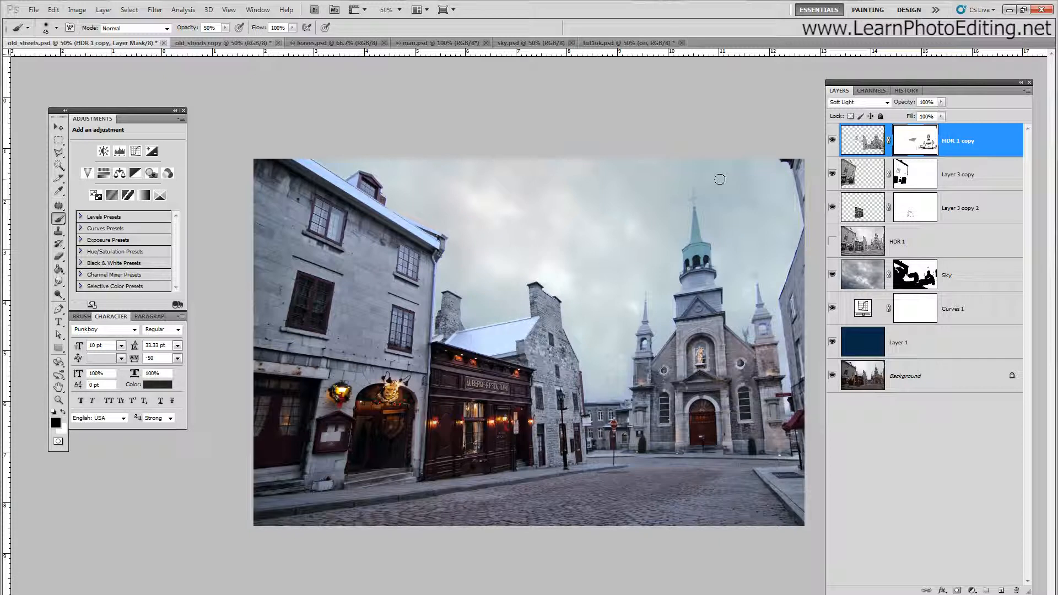
left_click(833, 140)
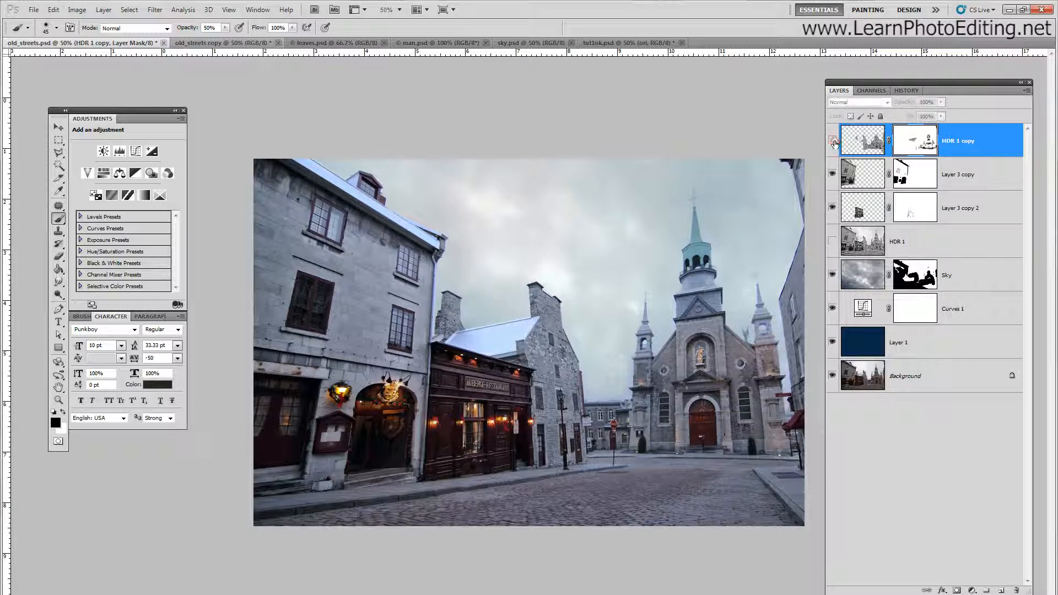
left_click(832, 140)
- Select the cobblestone street with the Polygonal Lasso, following the kerbs and the street's far edge before the church
key("v")
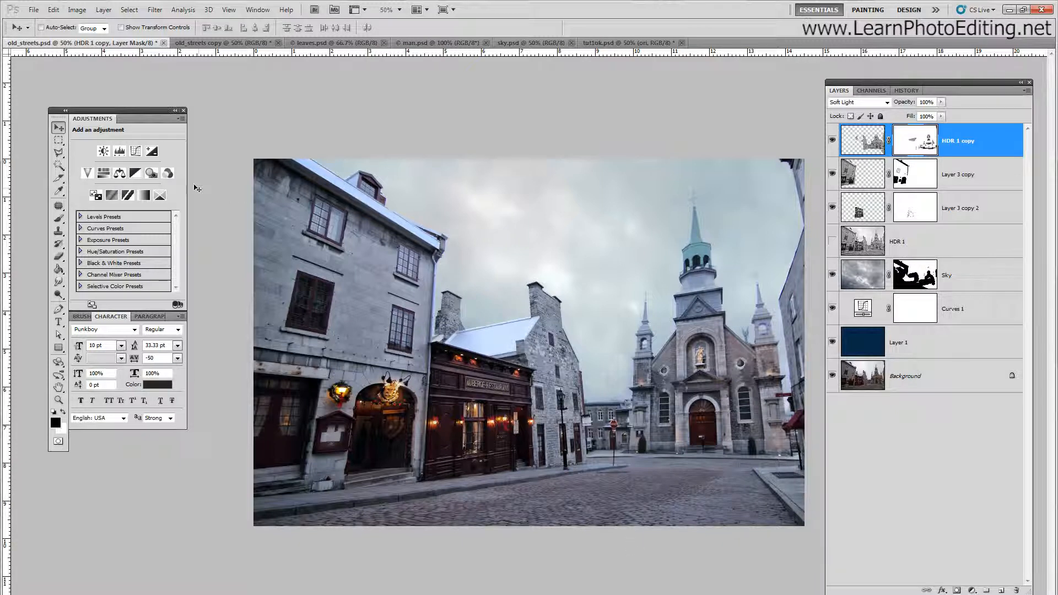
left_click(58, 153)
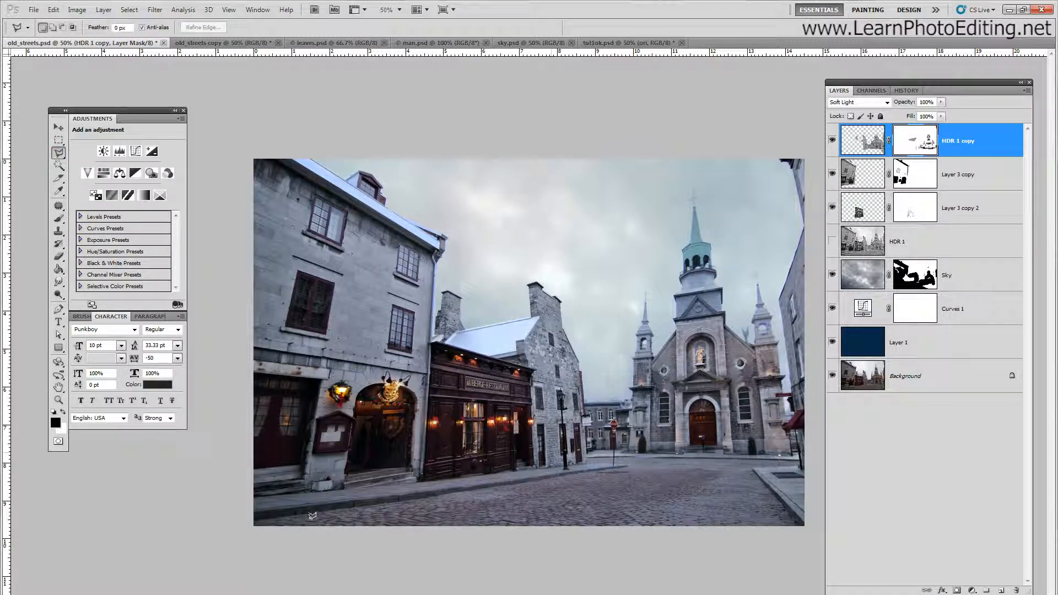
left_click(250, 521)
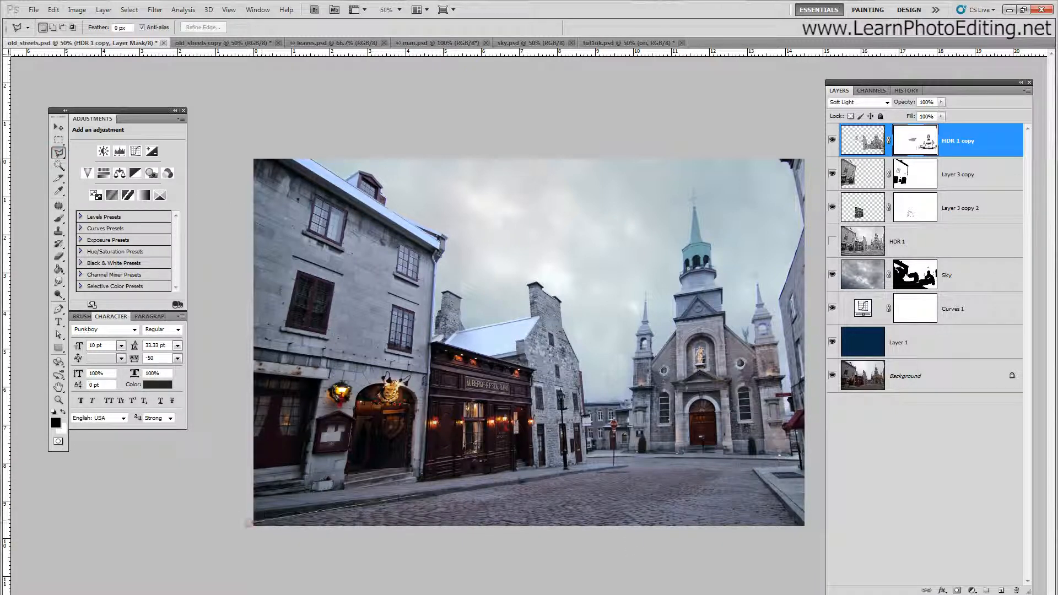
double_click(269, 474)
left_click(531, 241)
left_click(229, 10)
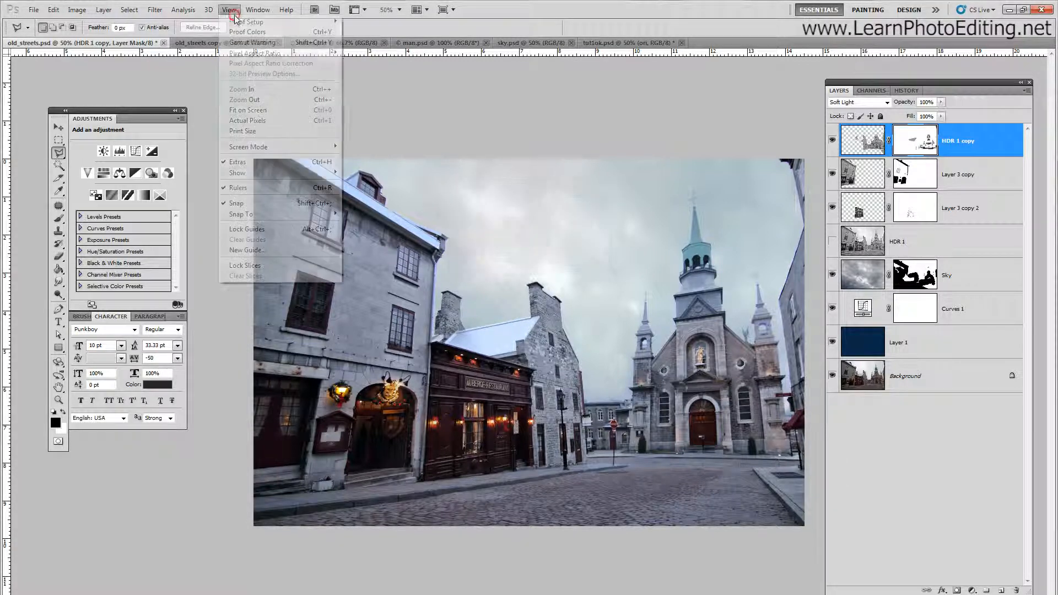
left_click(242, 90)
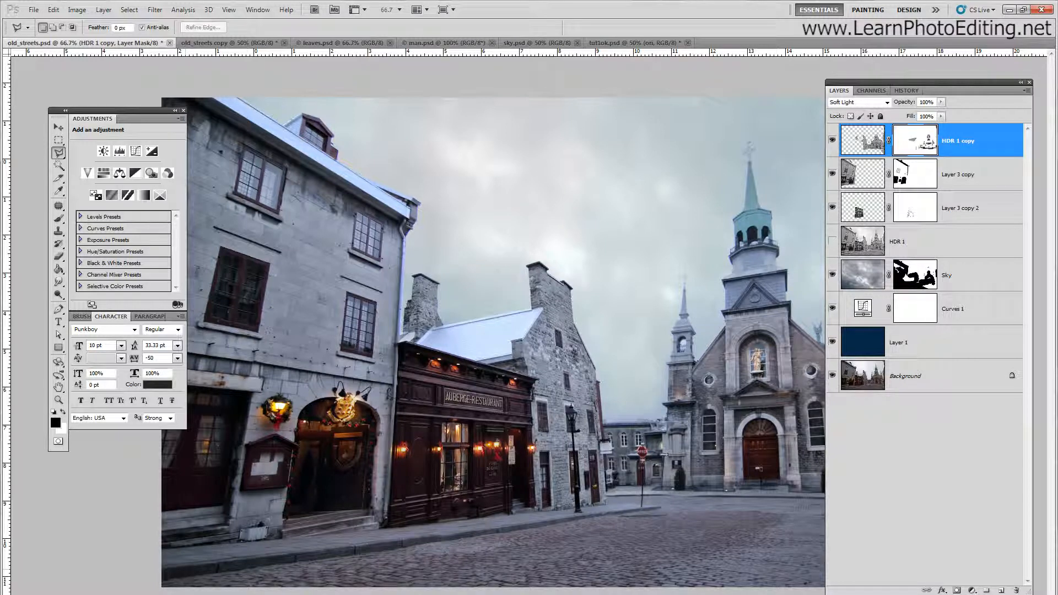
left_click_drag(849, 87, 935, 89)
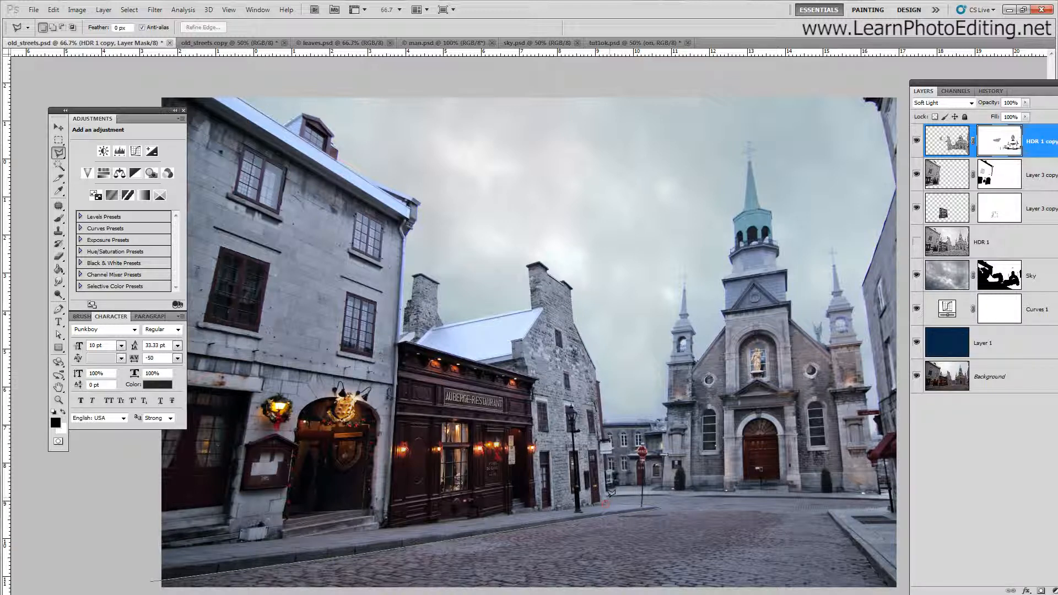
left_click(651, 495)
left_click(141, 586)
- Duplicate the HDR 1 layer as HDR 1 copy 2 and make the copy visible
left_click(991, 246)
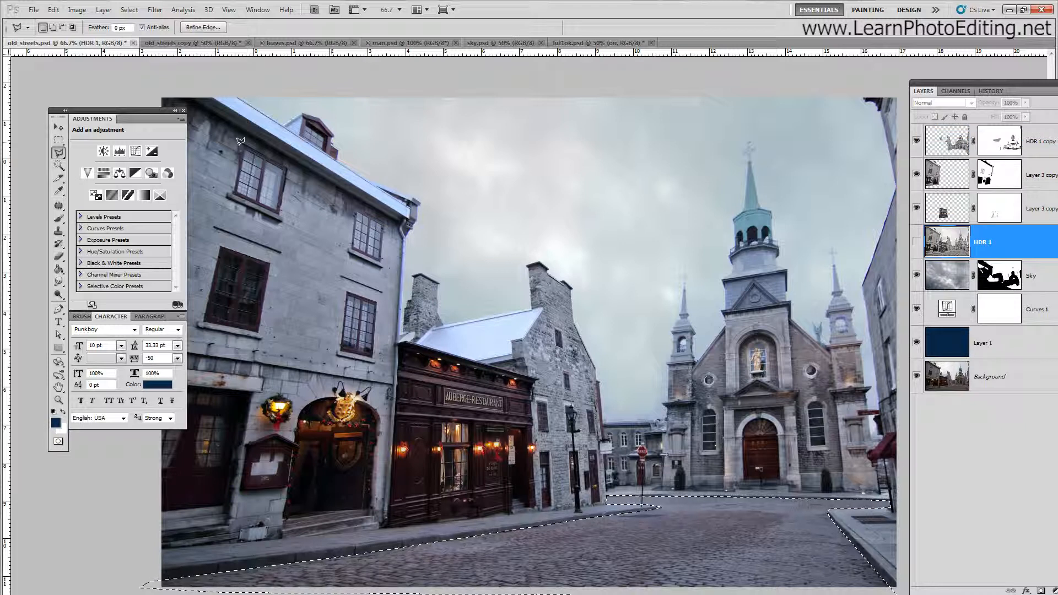
left_click(104, 10)
left_click(118, 34)
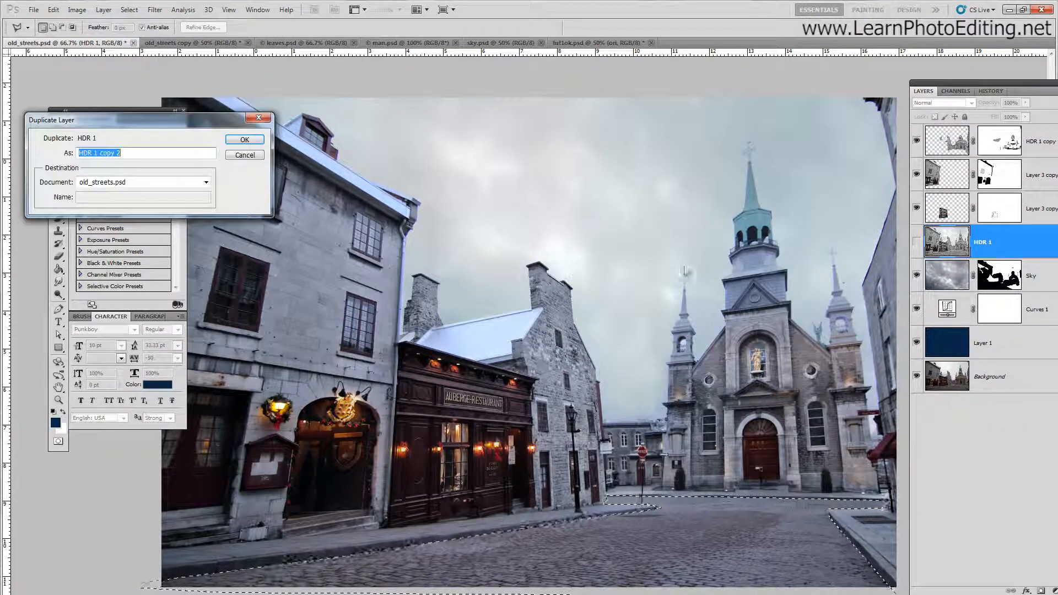
left_click(243, 139)
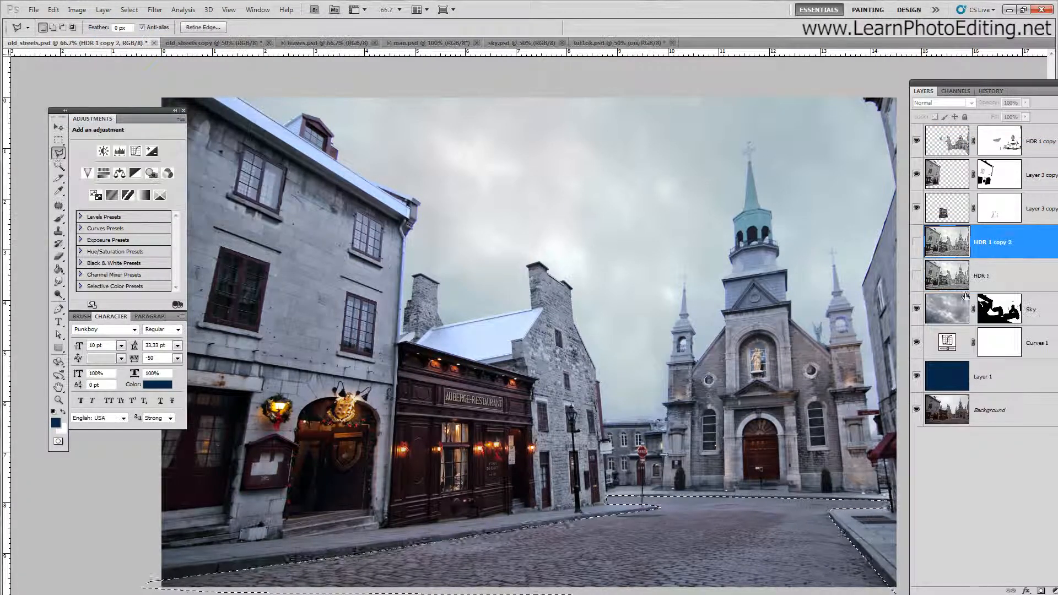
left_click(915, 242)
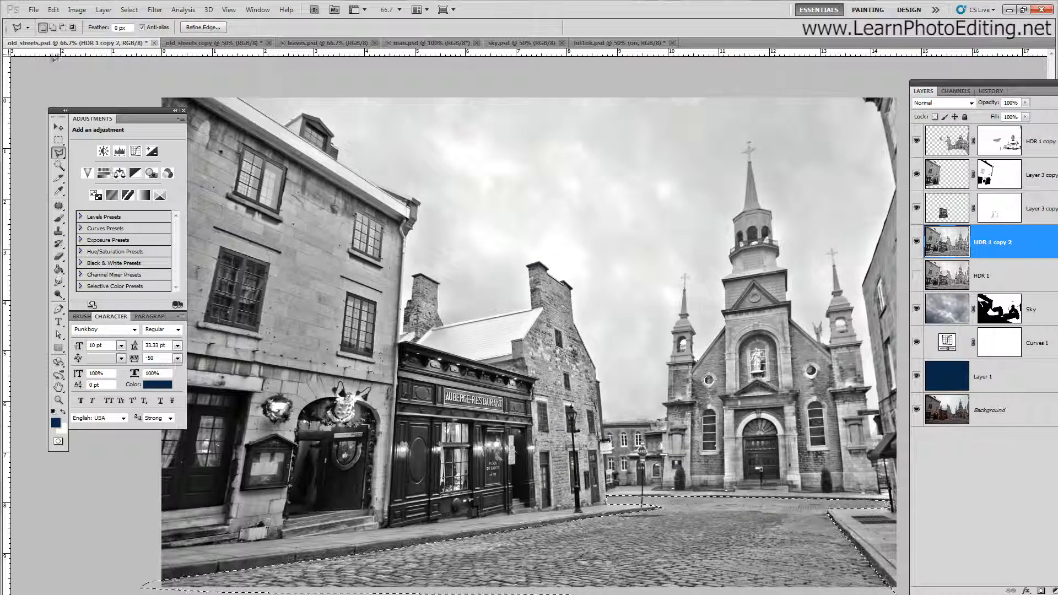
- Invert the street selection, delete everything else from HDR 1 copy 2, and deselect
left_click(129, 10)
left_click(142, 59)
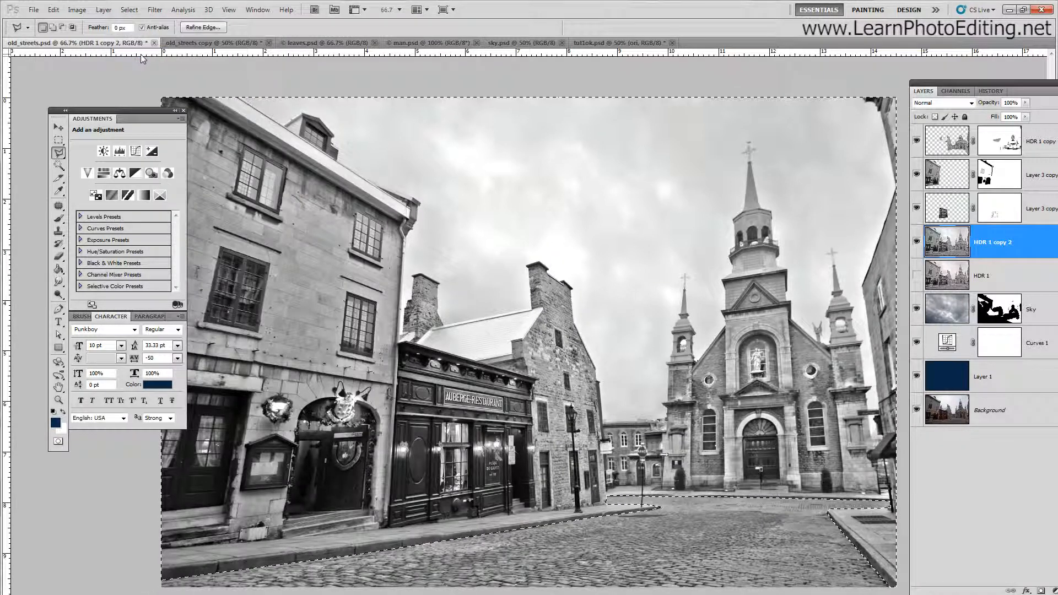
key("Delete")
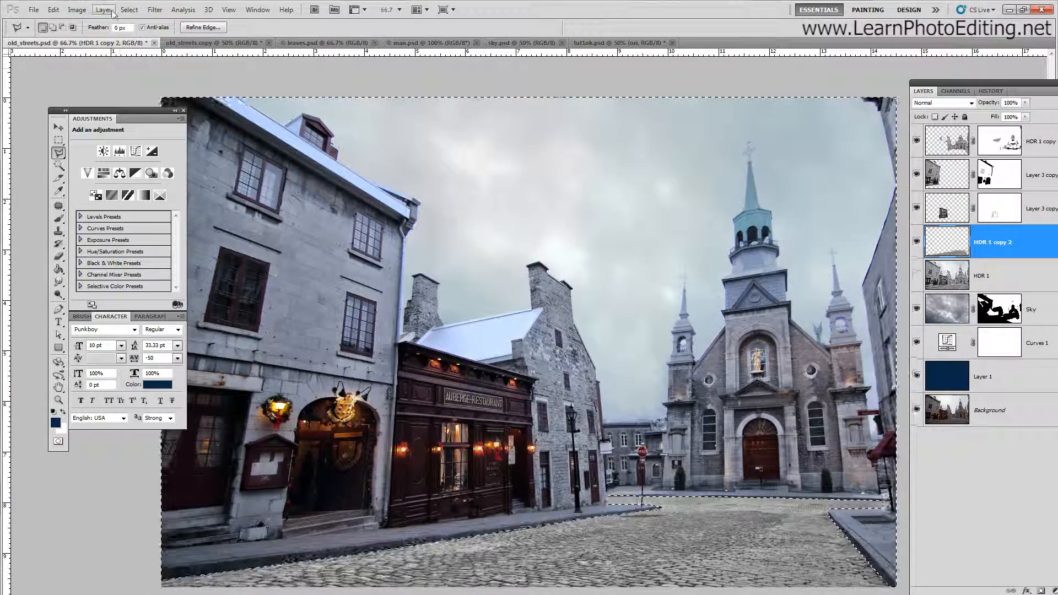
left_click(129, 10)
left_click(140, 31)
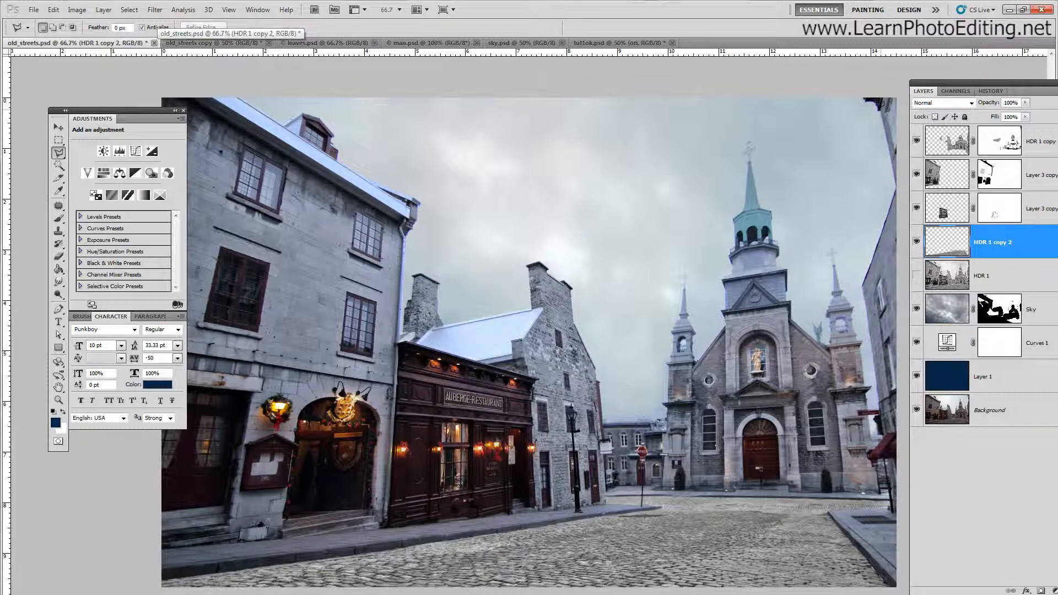
- Set the street layer HDR 1 copy 2 to Luminosity blending at 30% opacity
left_click(229, 10)
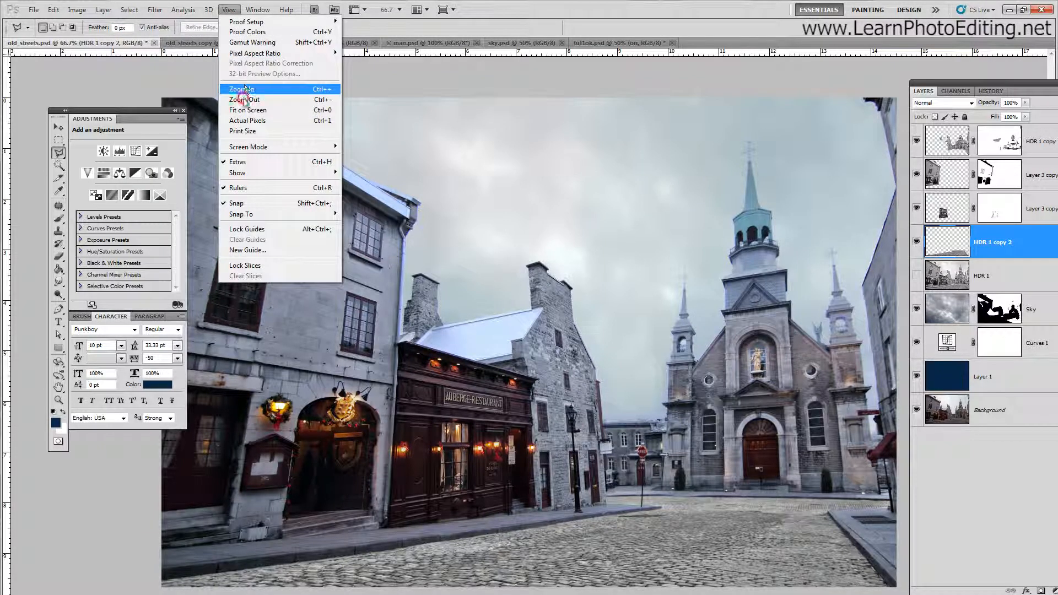
left_click(245, 87)
left_click(948, 103)
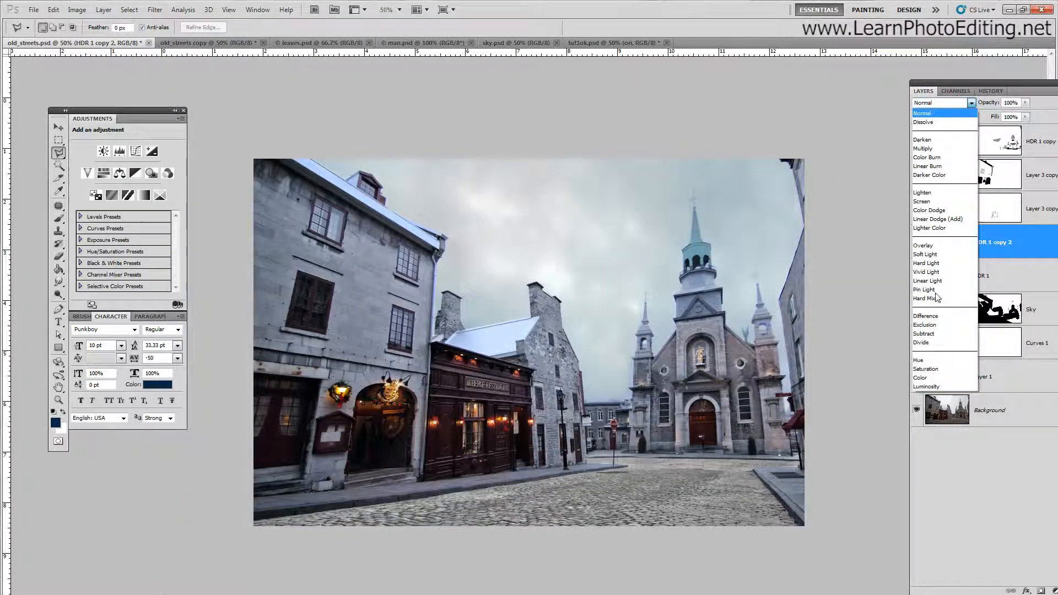
left_click(926, 387)
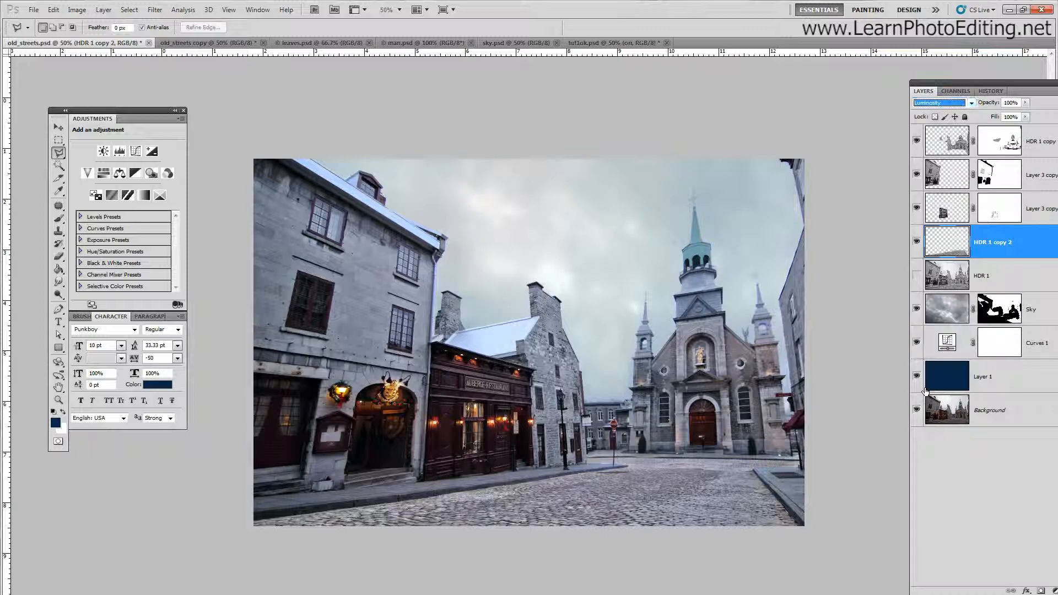
left_click(1012, 104)
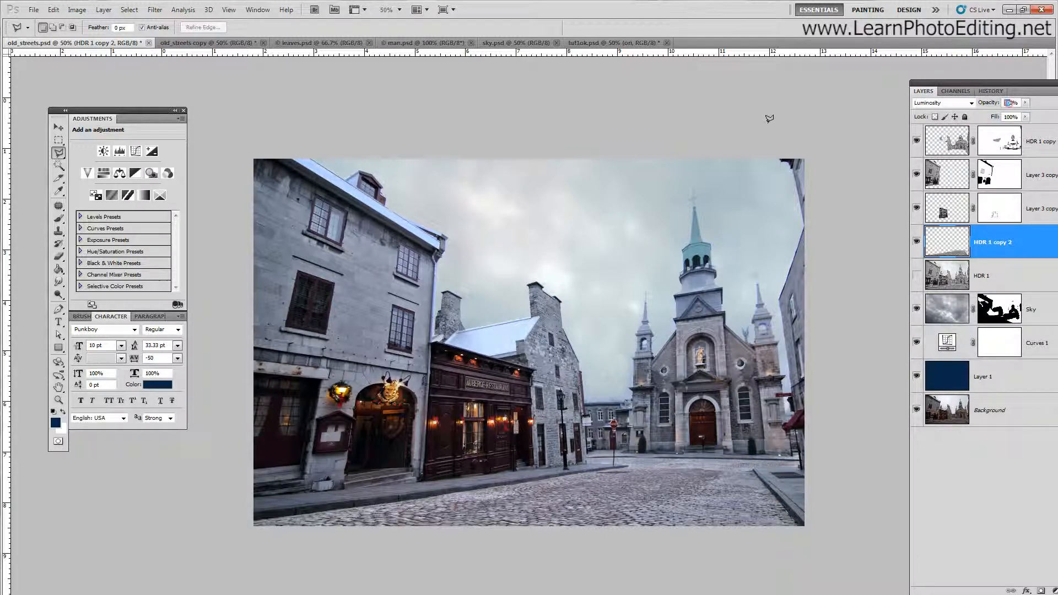
type("30")
key("Return")
- Compare the street with and without the HDR 1 copy 2 layer
left_click(916, 243)
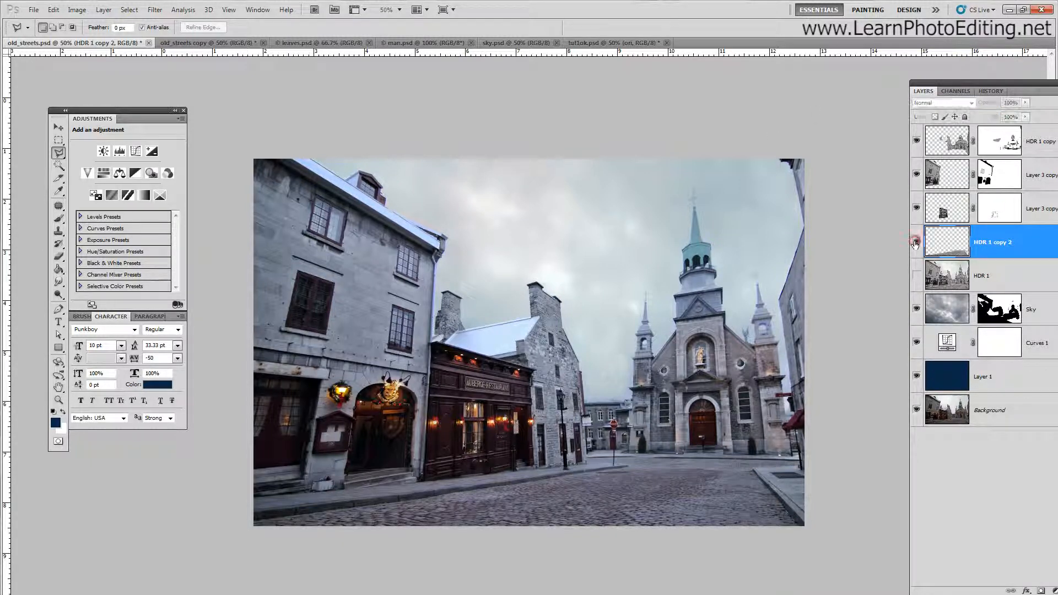
left_click(916, 243)
left_click(915, 243)
left_click(915, 243)
left_click(916, 243)
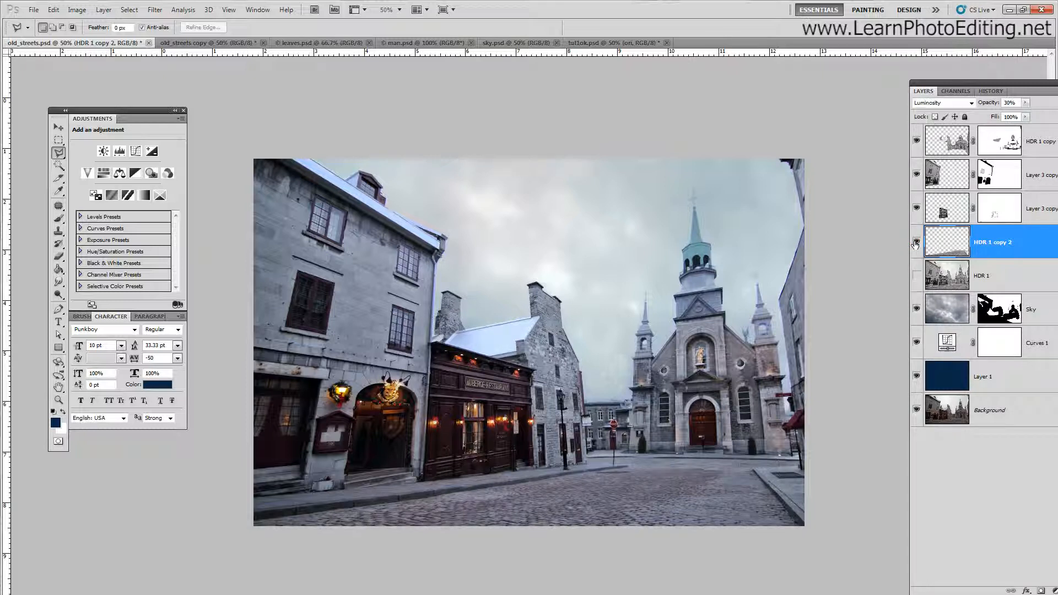
left_click(915, 243)
left_click(915, 243)
left_click(915, 243)
left_click(916, 243)
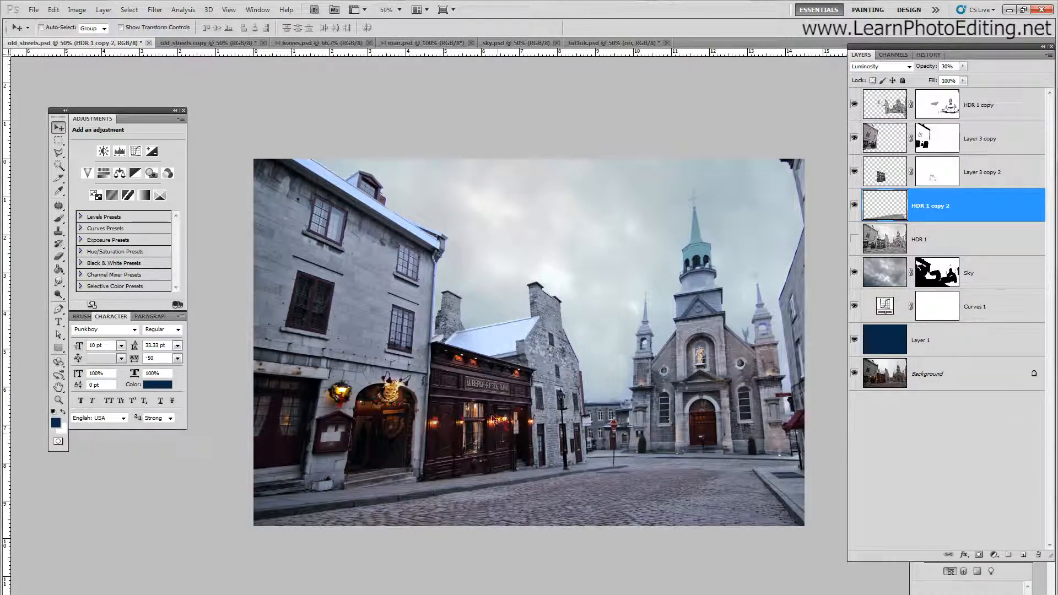
- Add a Levels adjustment layer above Layer 3 copy 2 and clip it to that layer
left_click(992, 184)
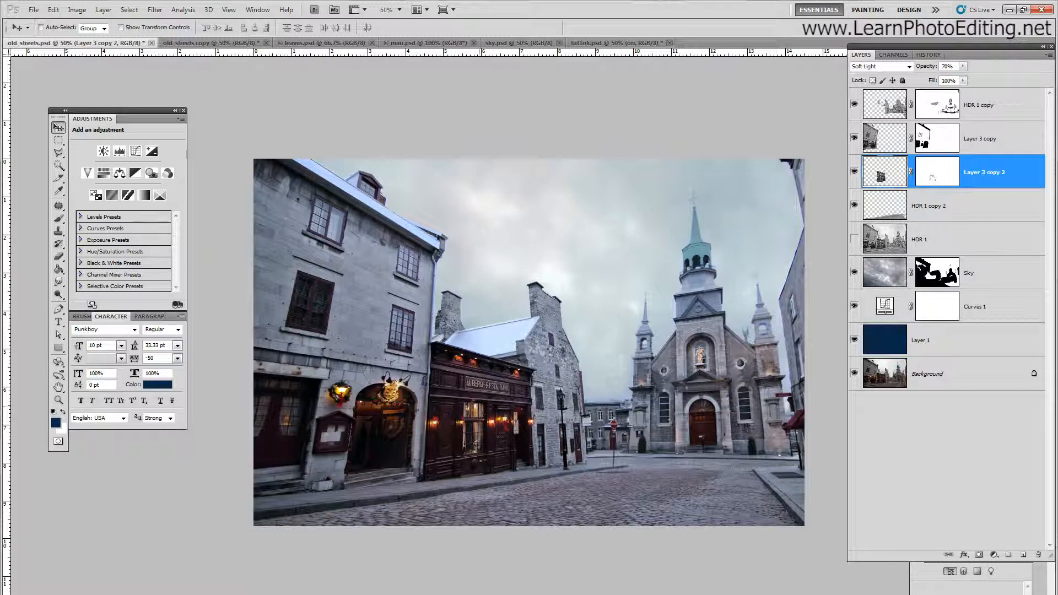
left_click(104, 10)
mouse_move(140, 109)
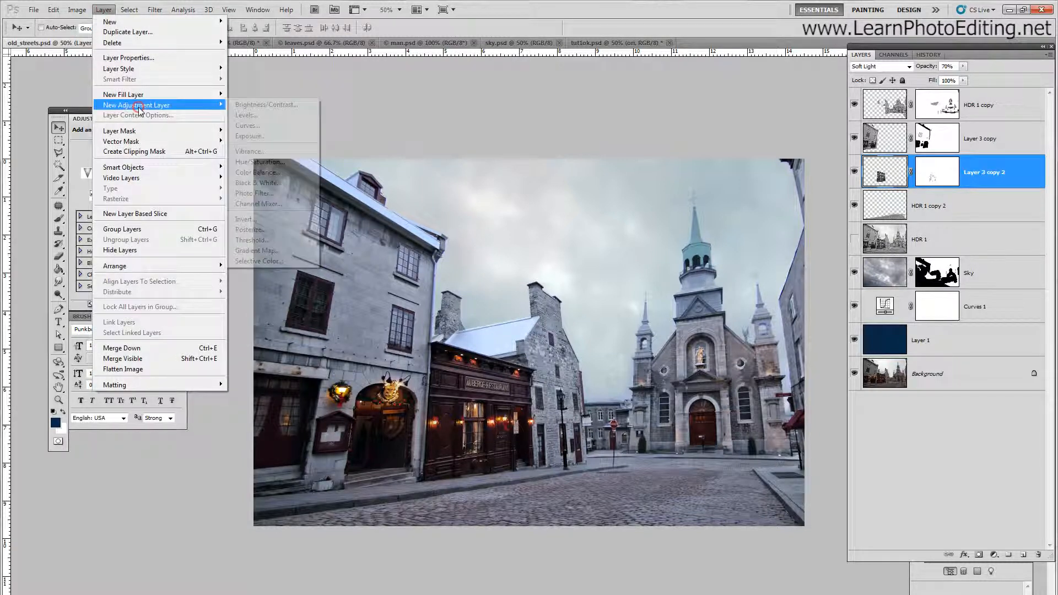
left_click(245, 114)
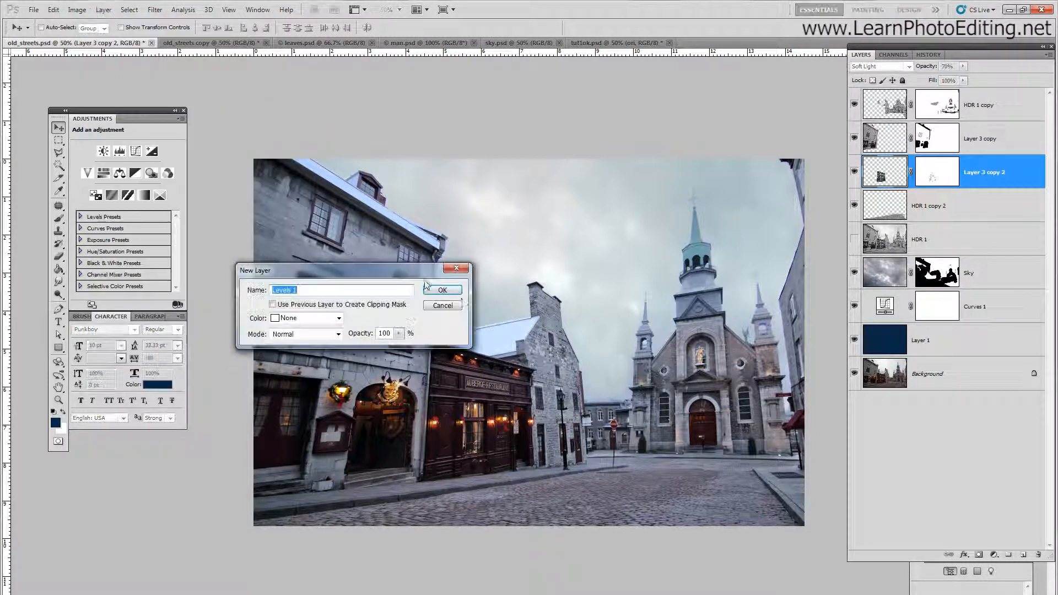
left_click(442, 290)
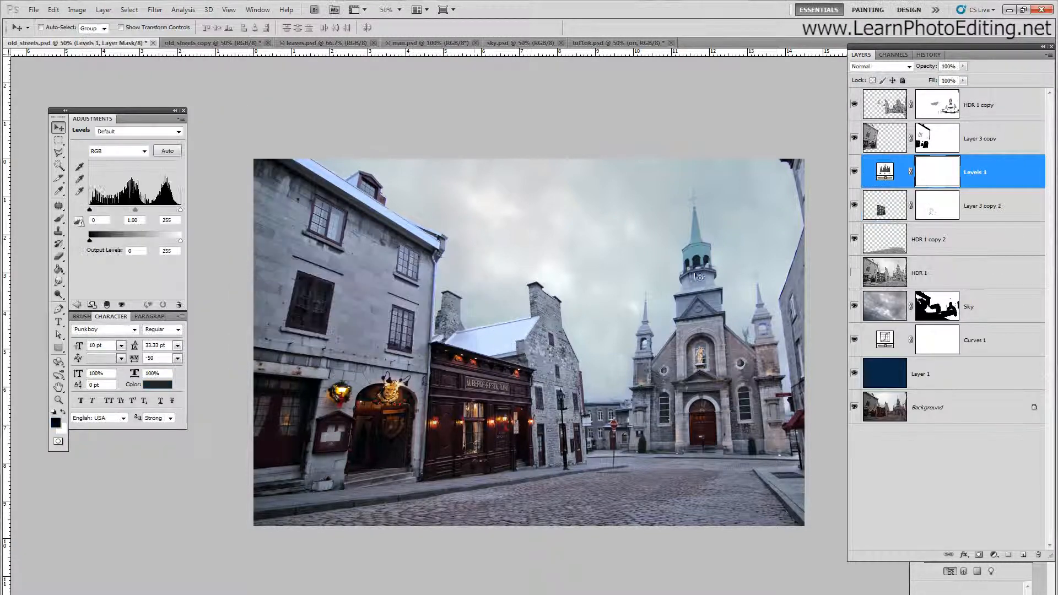
right_click(992, 177)
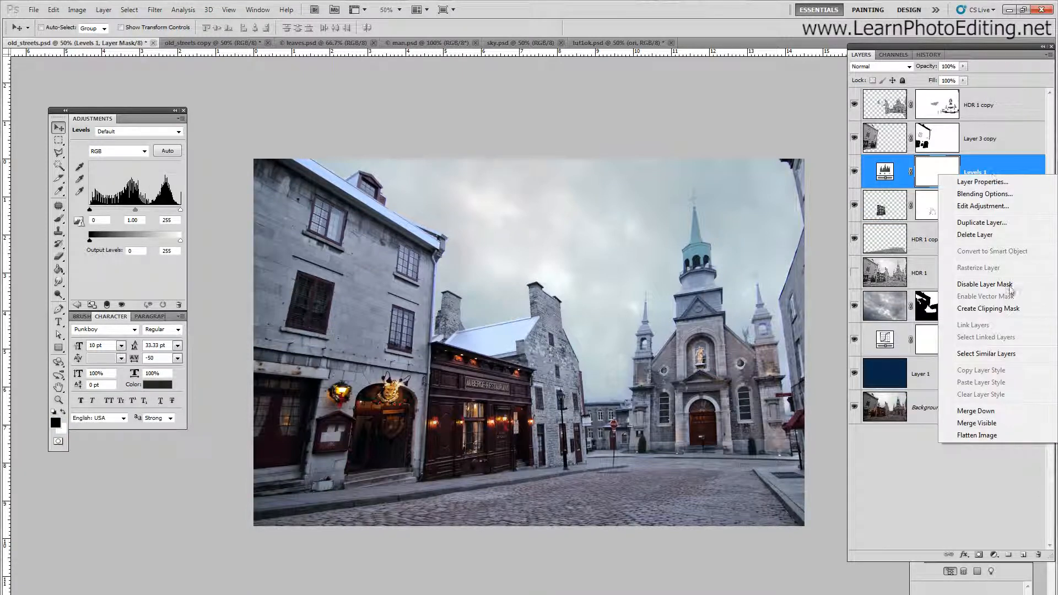
left_click(998, 310)
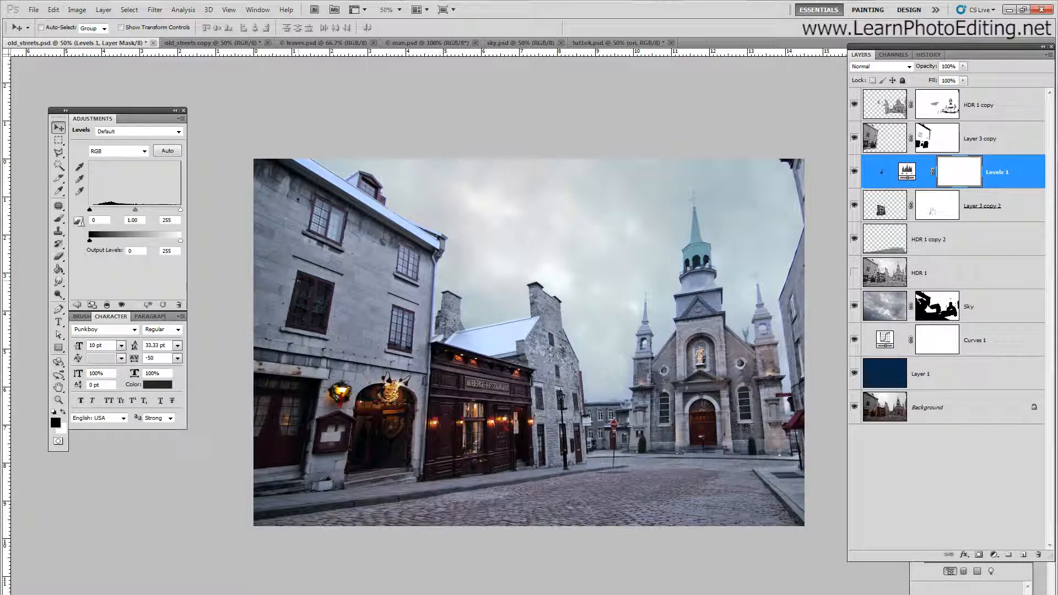
- Set the clipped Levels adjustment's white input to 230 and midtones to about 1.35, and compare the image with and without it
left_click_drag(180, 212, 122, 211)
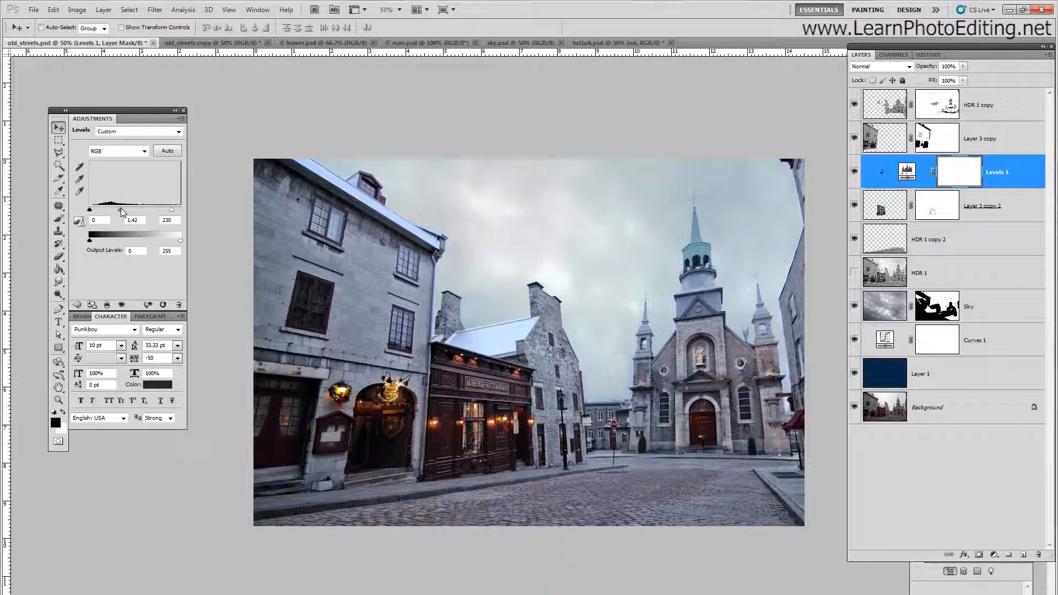
left_click_drag(122, 211, 123, 211)
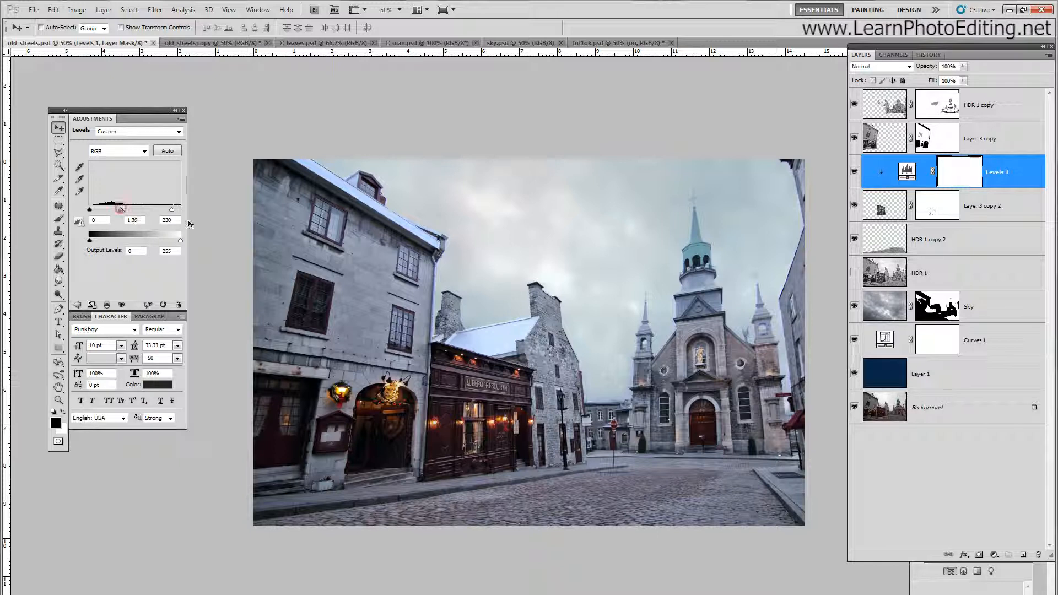
left_click(855, 173)
left_click(854, 172)
- Make HDR 1 copy the active layer, switch to man.psd, select all the white background including between the legs with the Magic Wand, and invert the selection
left_click(997, 104)
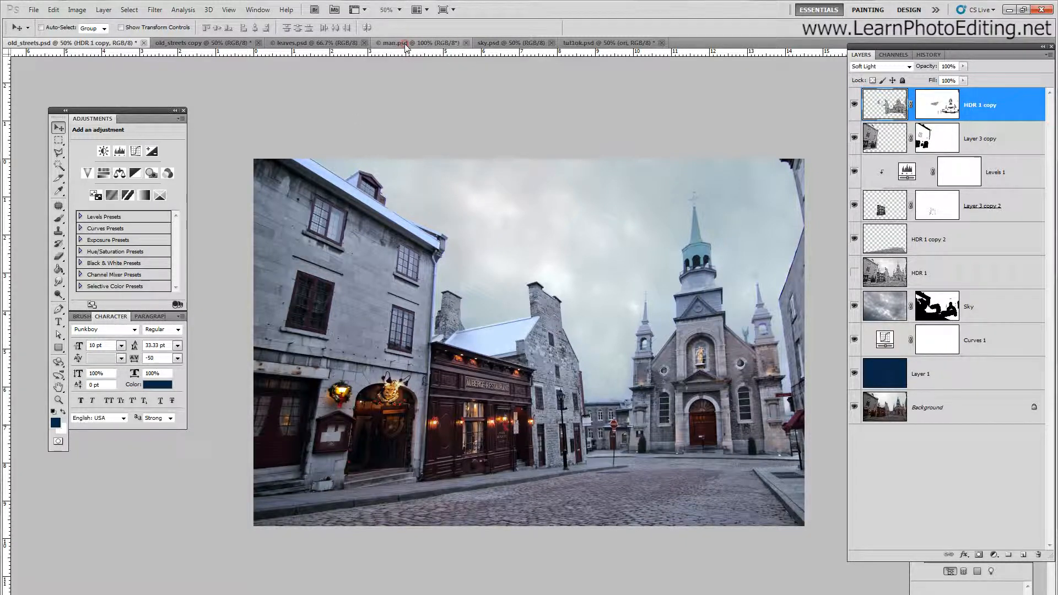
left_click(406, 44)
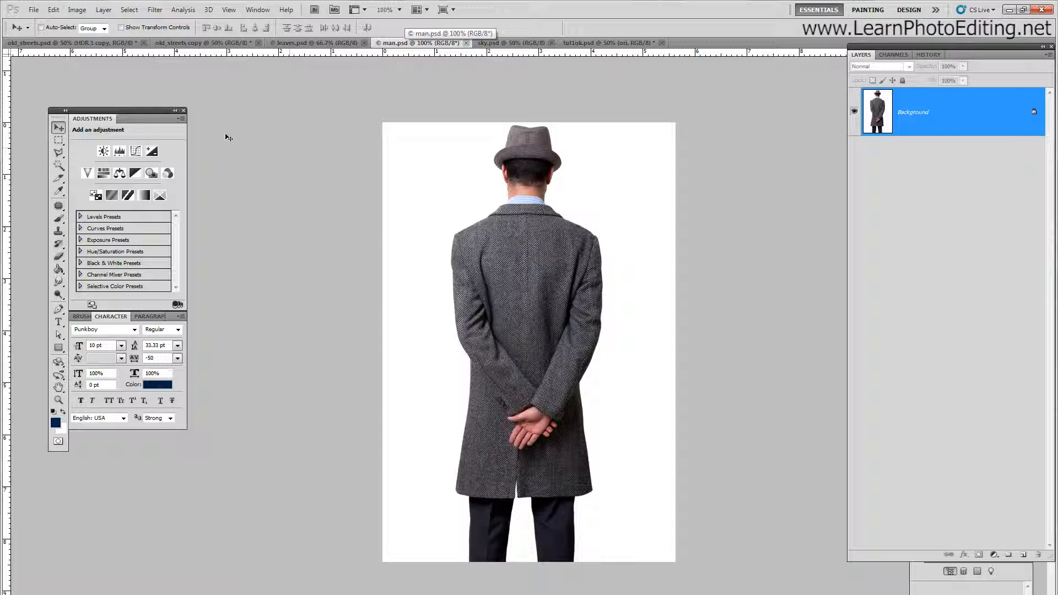
left_click(59, 165)
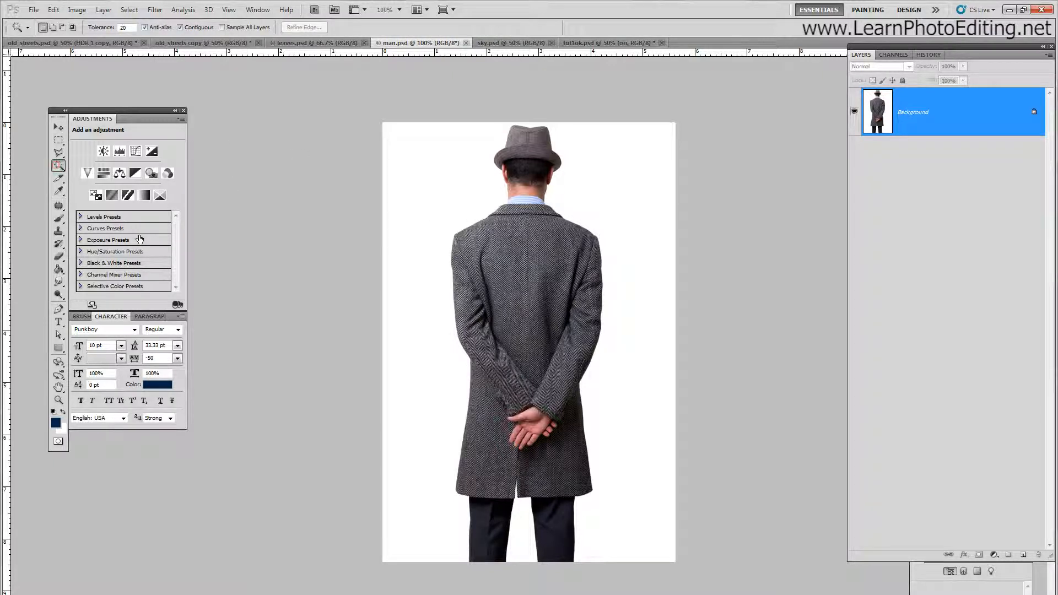
left_click(62, 166)
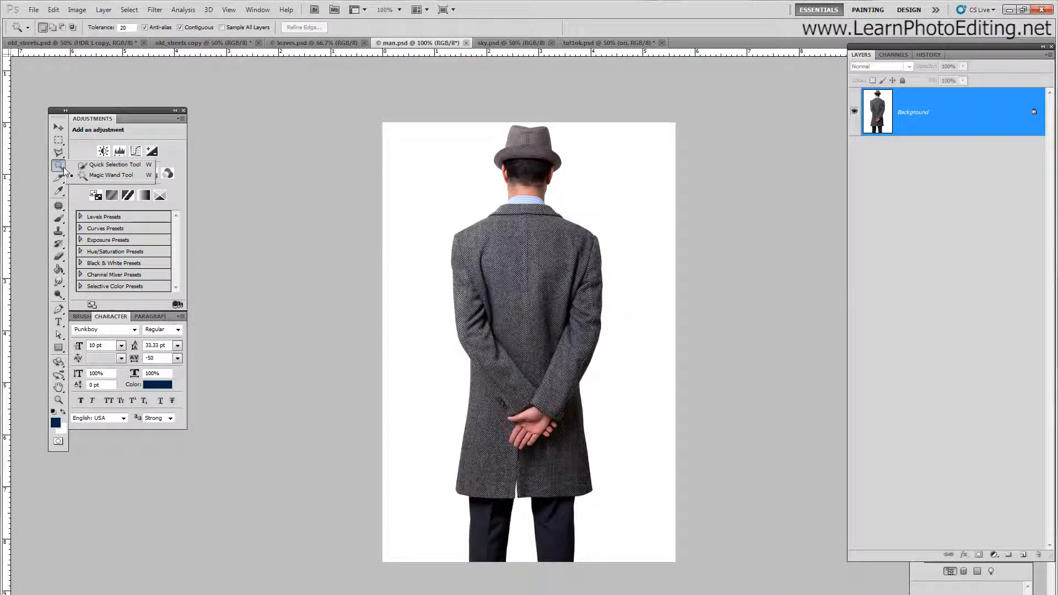
left_click(83, 175)
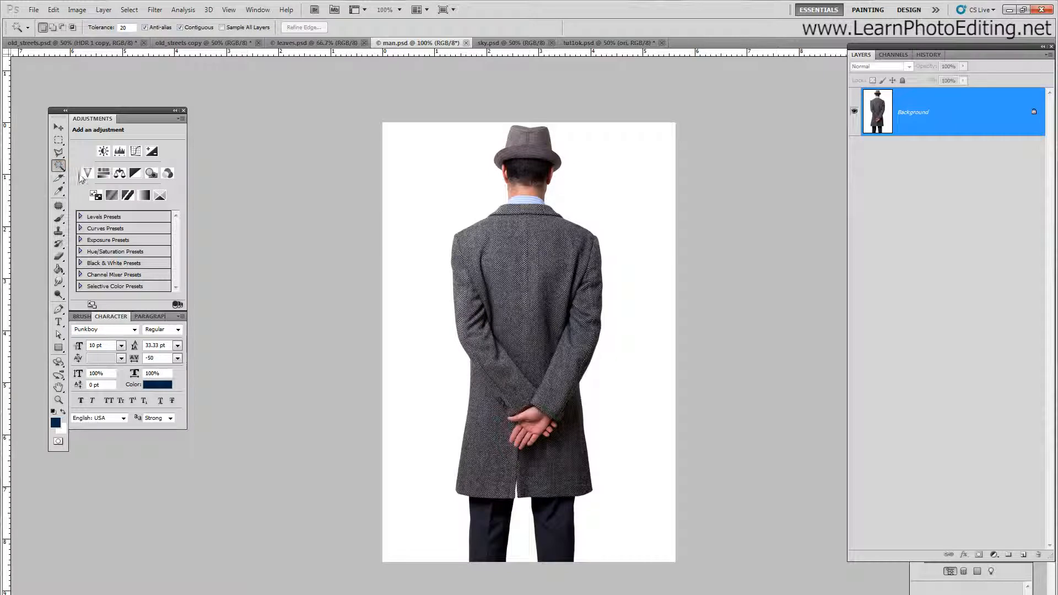
left_click(434, 185)
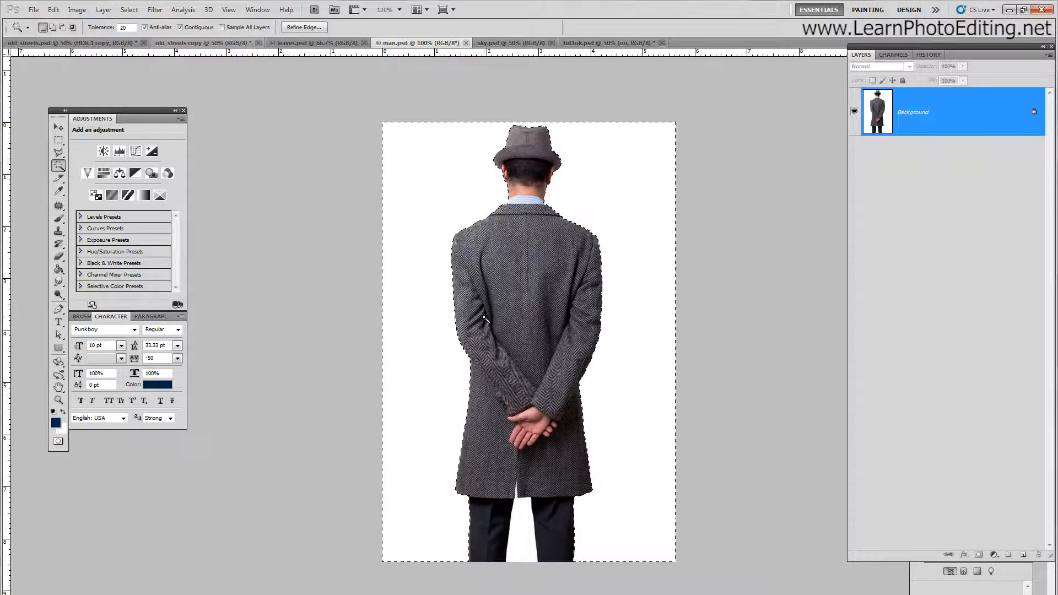
left_click(522, 537, "shift")
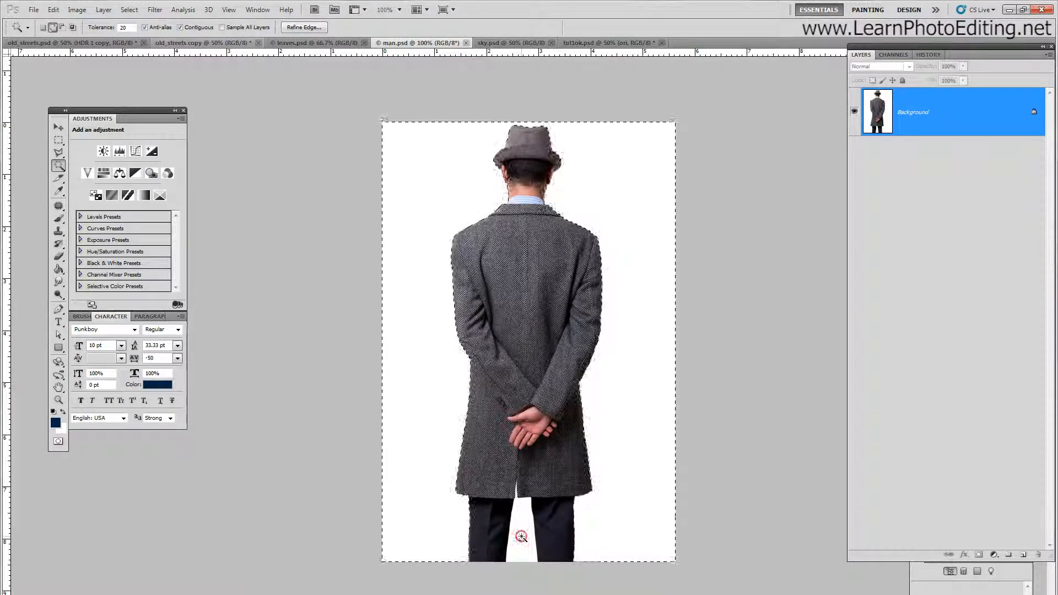
left_click(135, 11)
left_click(147, 53)
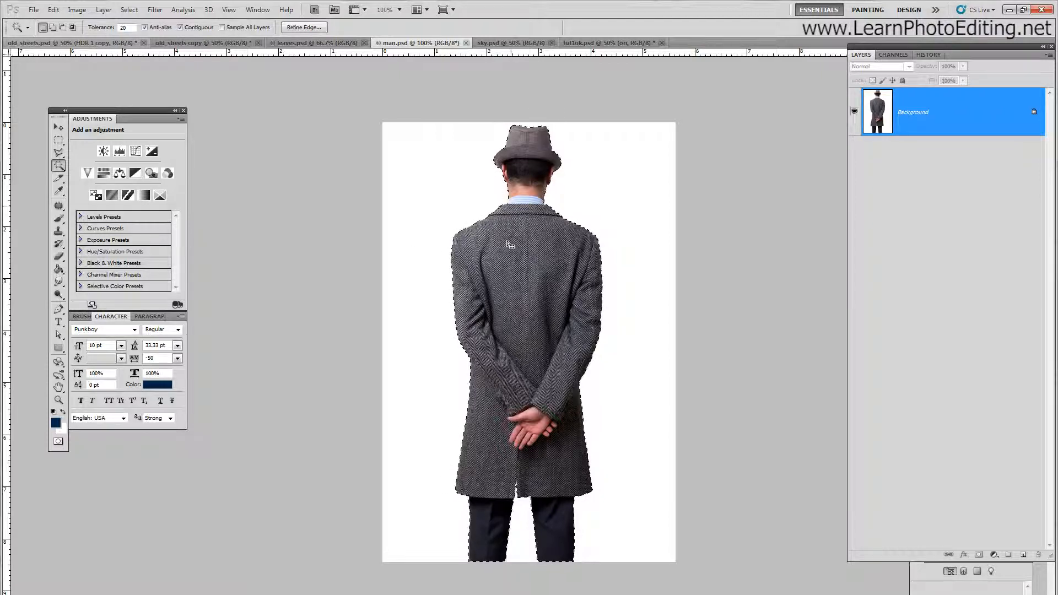
- Refine the edge of the man's selection with contrast at 45% and shift edge at -10%
left_click(303, 28)
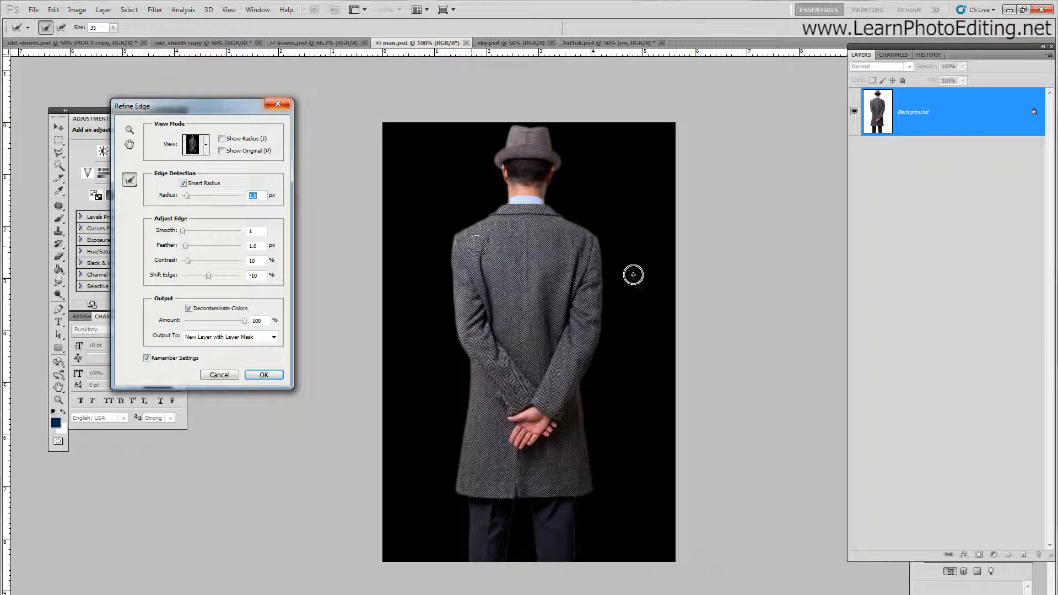
left_click_drag(187, 260, 198, 265)
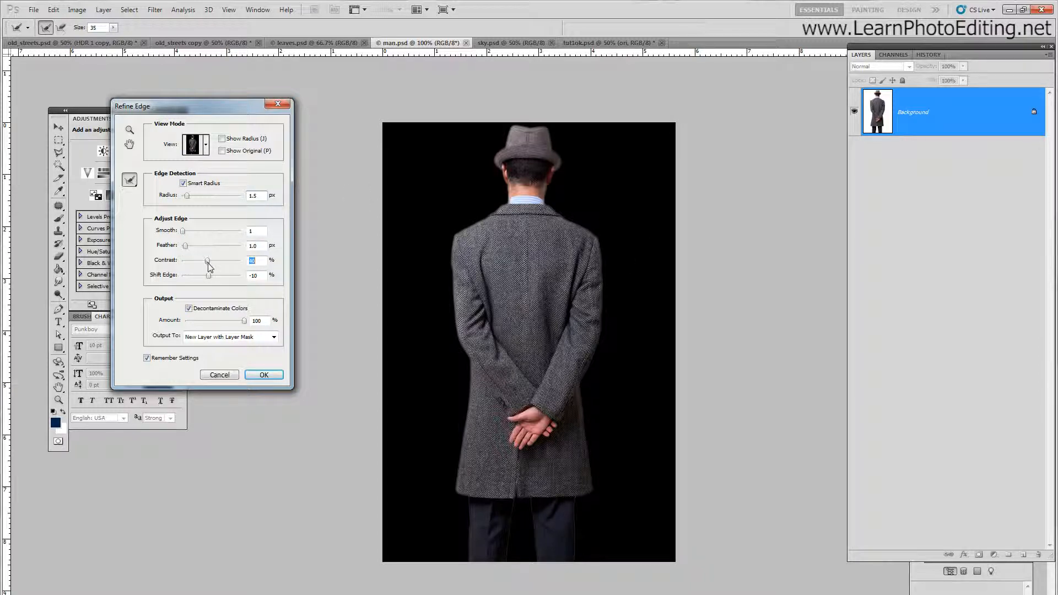
left_click_drag(210, 268, 211, 268)
left_click_drag(209, 278, 212, 278)
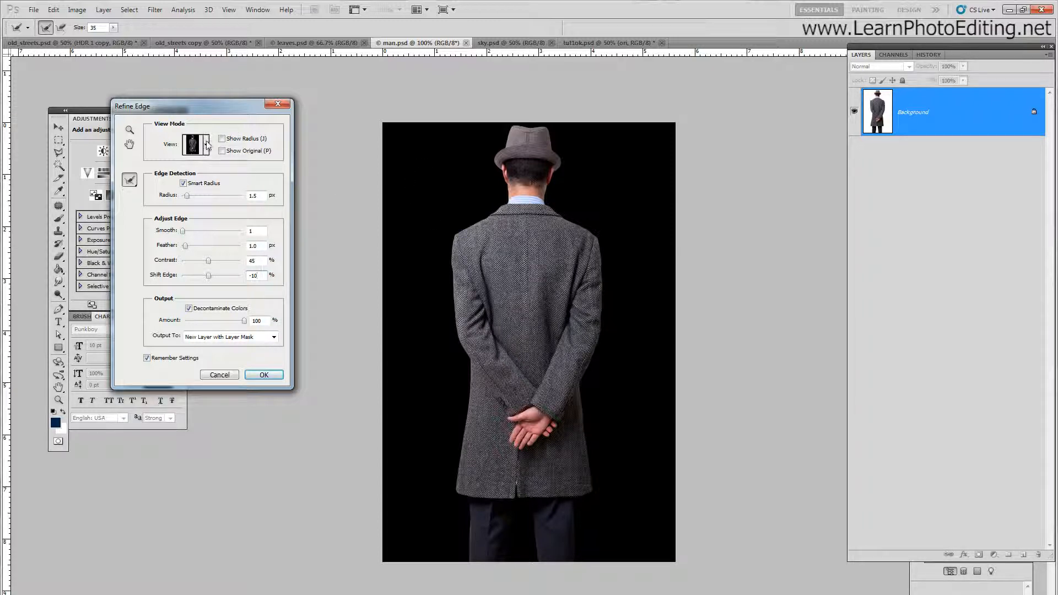
- Preview the cutout in Overlay, Black & White and On Black views, and output it to a new layer with layer mask
left_click(207, 144)
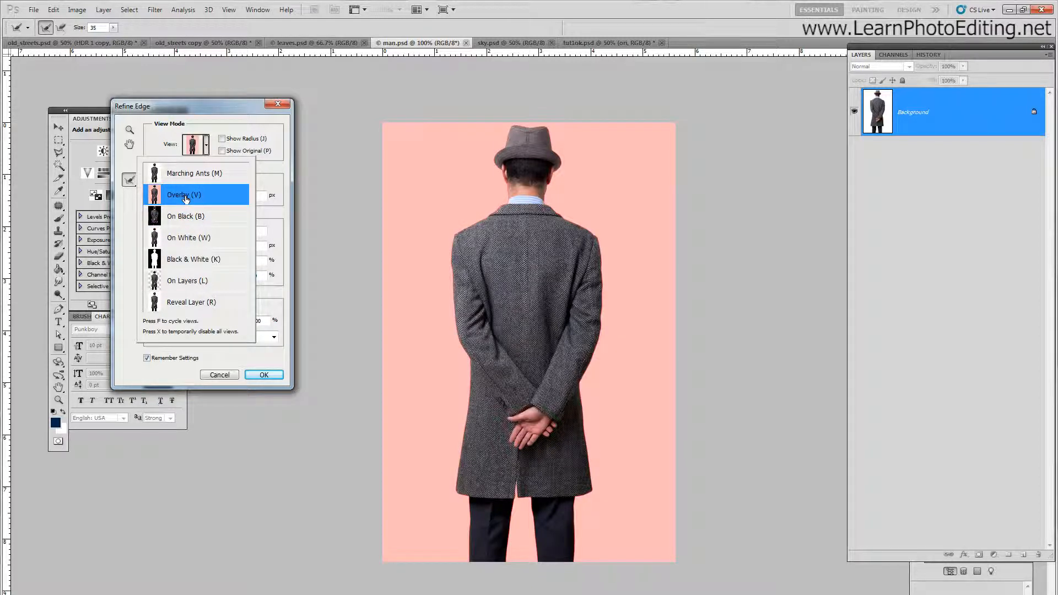
left_click(205, 150)
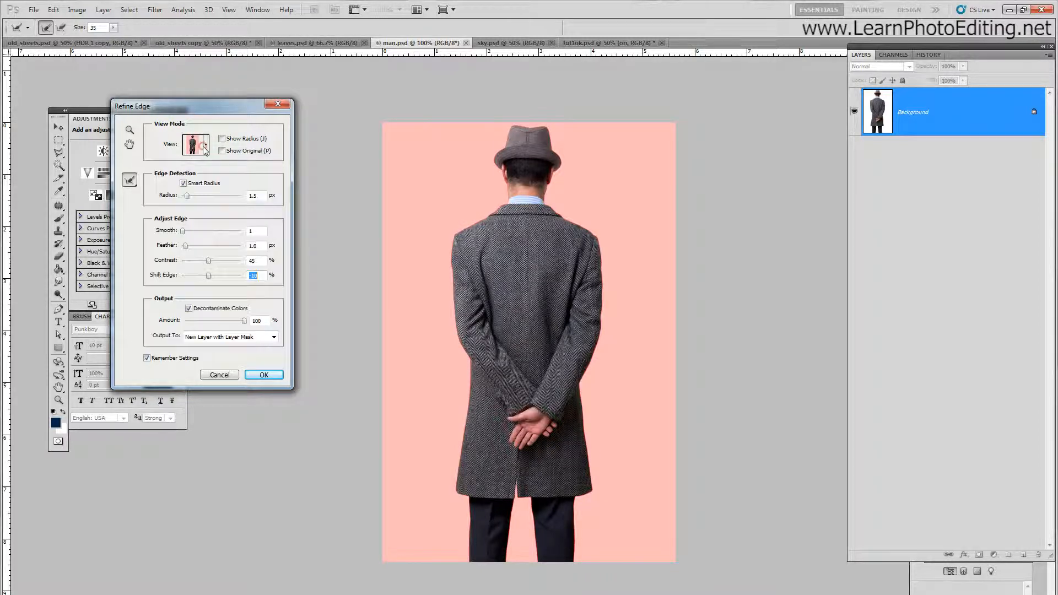
left_click(205, 145)
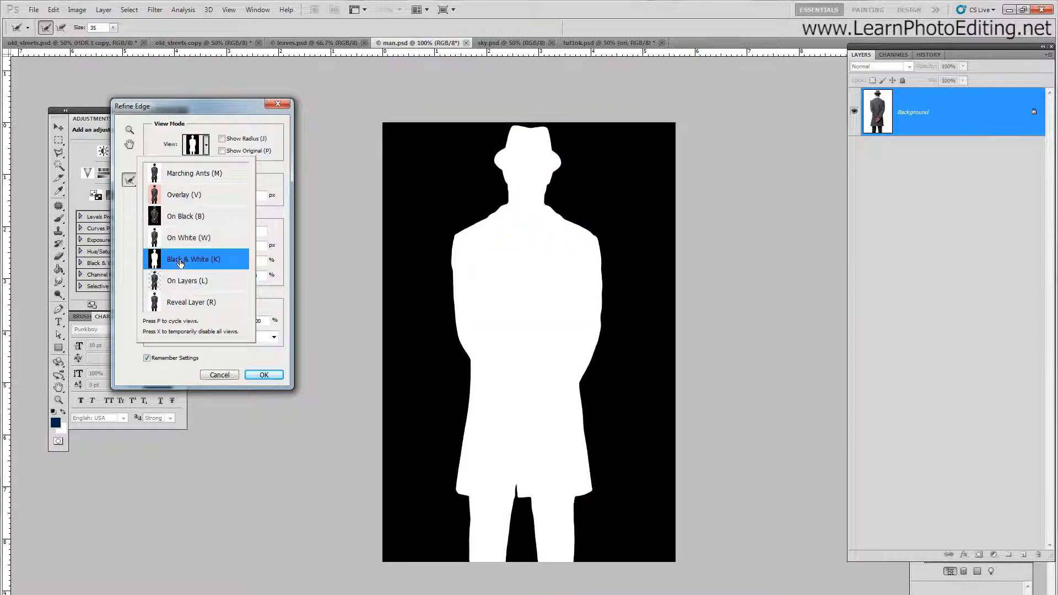
left_click(186, 216)
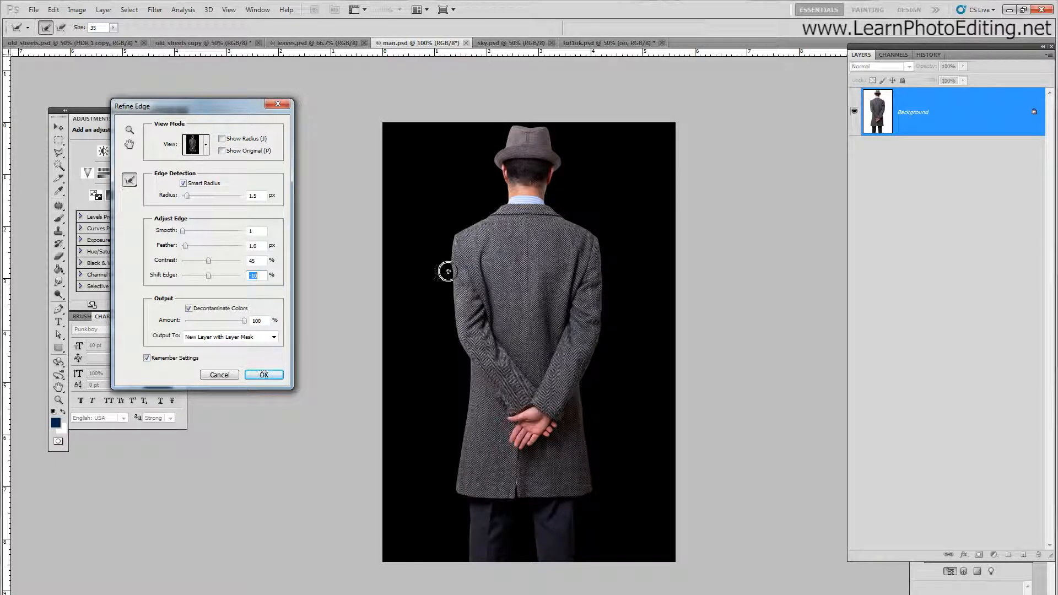
left_click(262, 377)
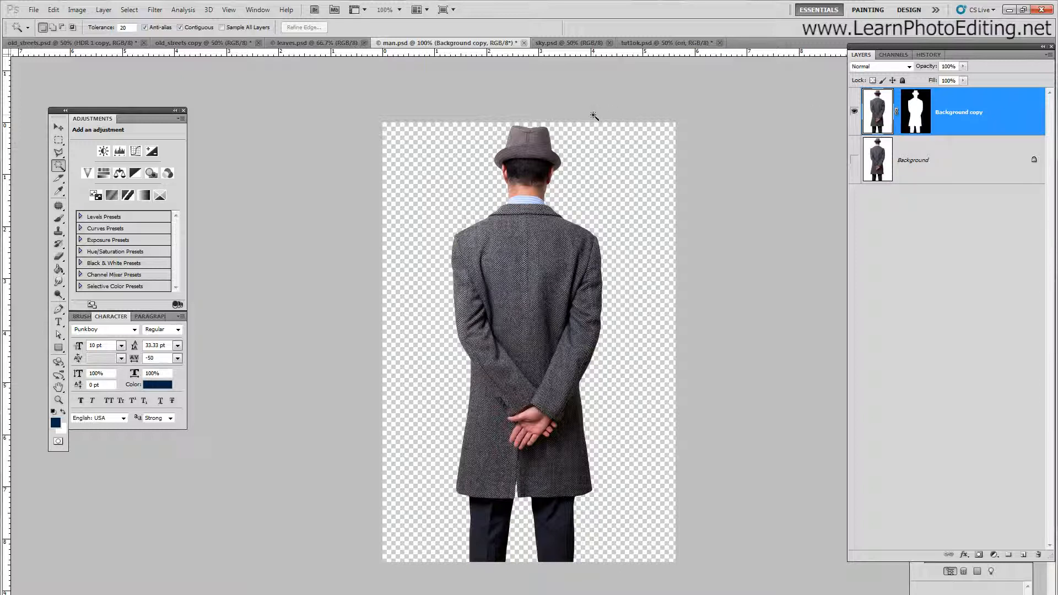
- Move the masked man into old_streets.psd and place him on the cobblestones just in front of the church, near the image's lower edge
left_click(55, 127)
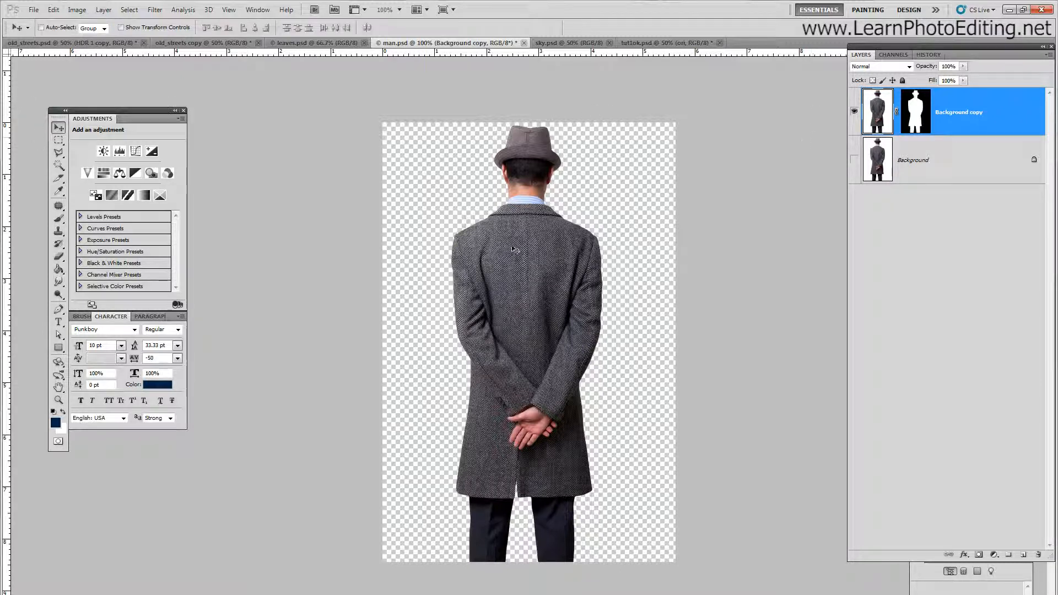
left_click_drag(521, 258, 583, 370)
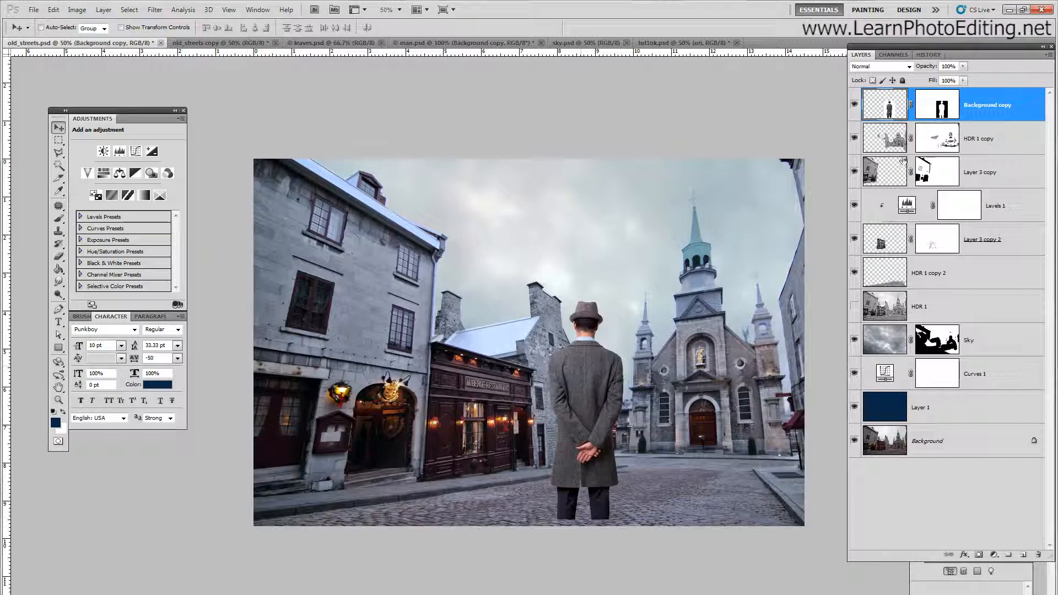
left_click_drag(618, 347, 649, 336)
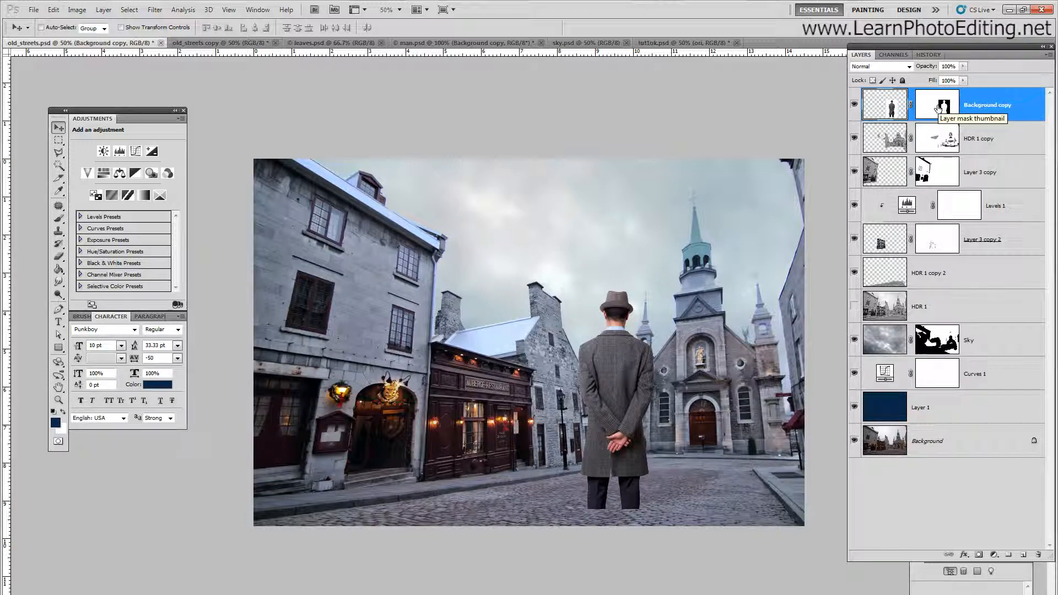
left_click_drag(606, 429, 635, 449)
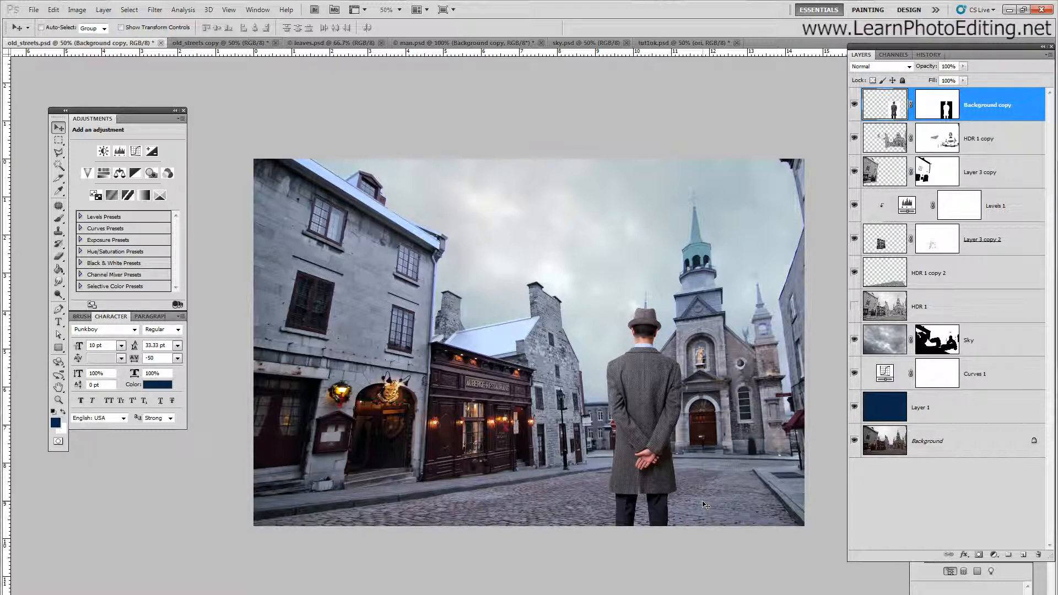
left_click_drag(693, 470, 692, 464)
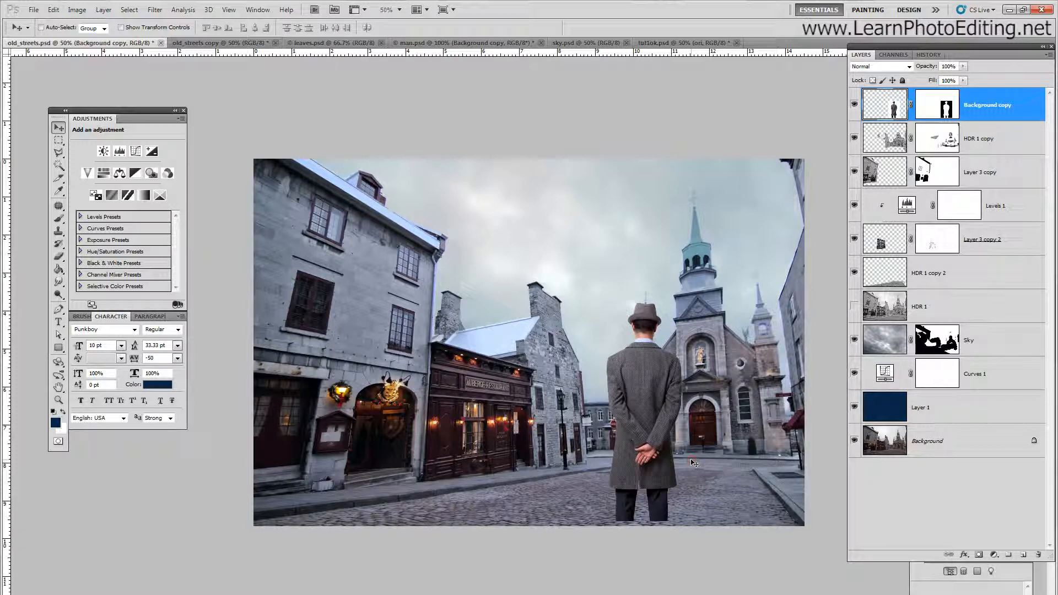
- Turn off snapping and fine-tune the man's vertical position so his legs reach almost to the image's bottom edge
left_click(229, 9)
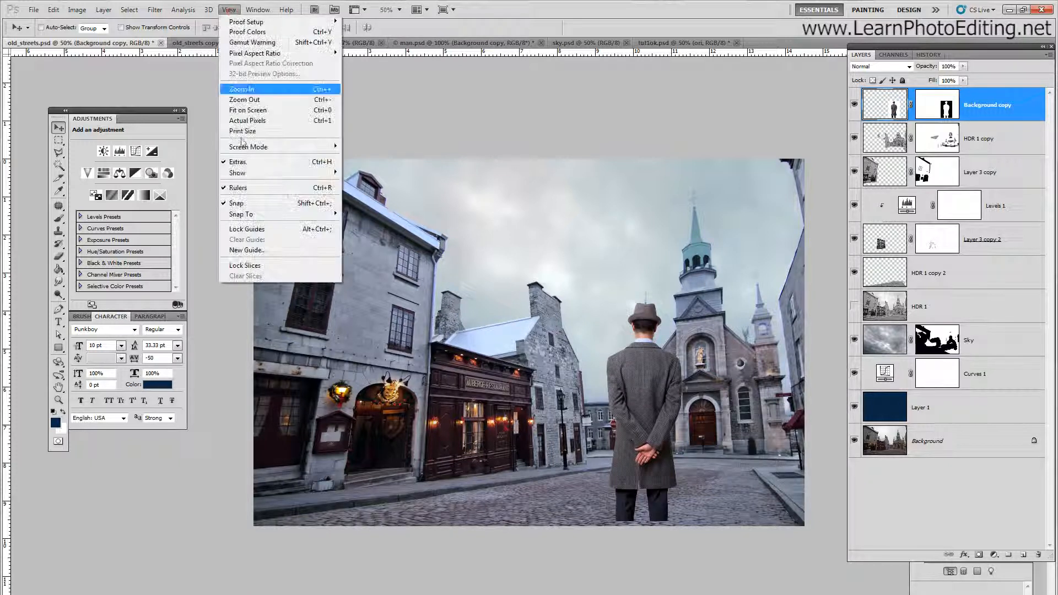
left_click(246, 203)
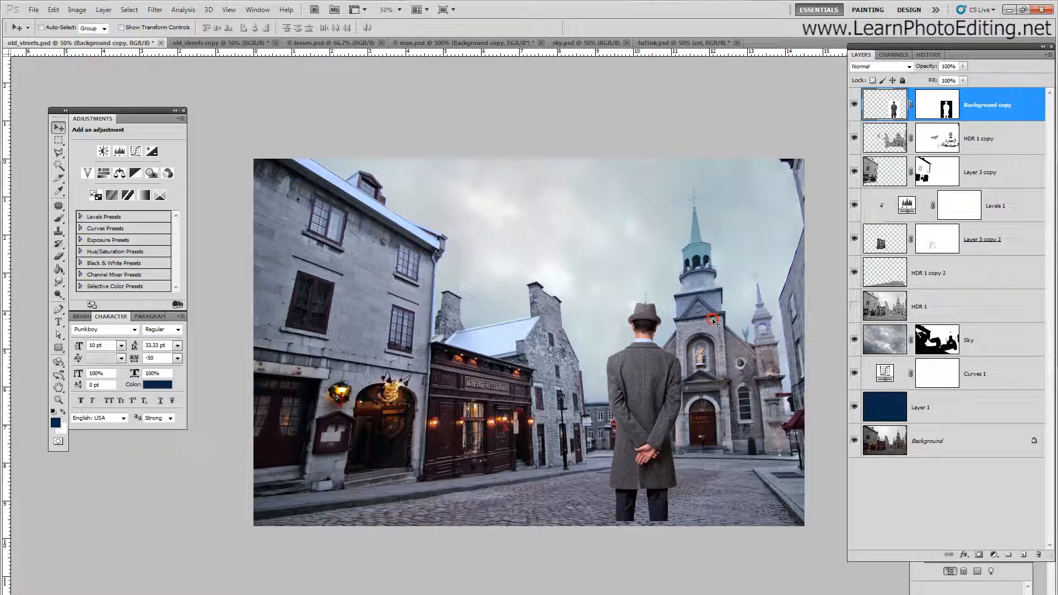
left_click_drag(712, 320, 713, 324)
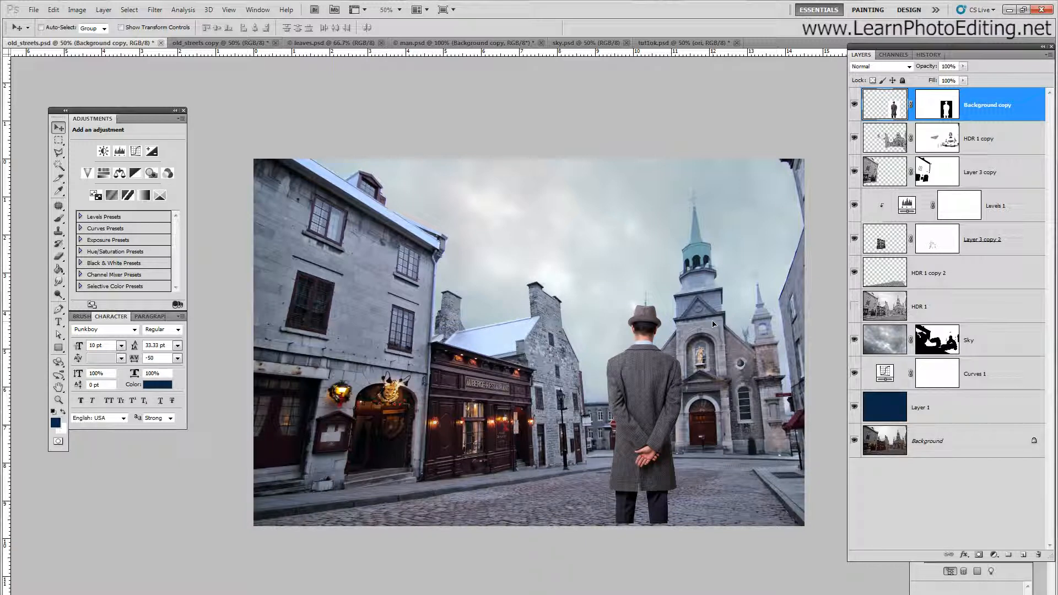
left_click_drag(713, 324, 712, 322)
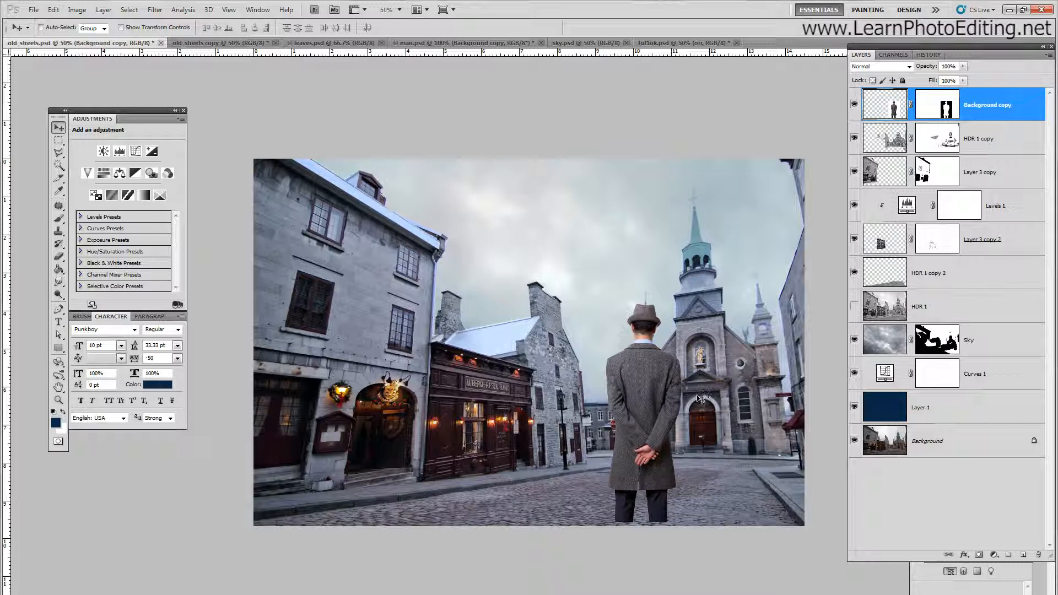
left_click(59, 140)
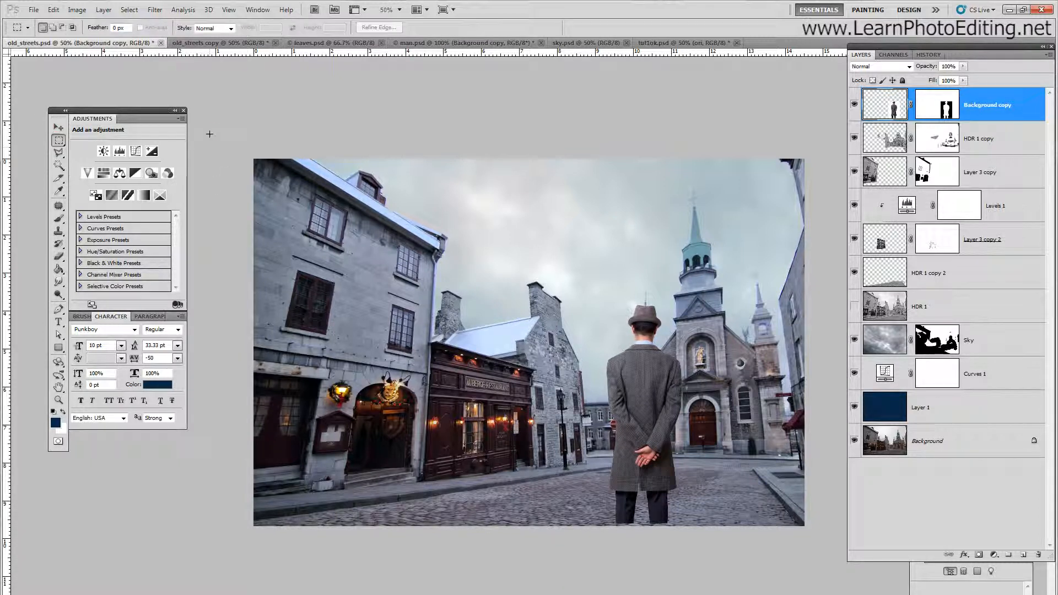
left_click_drag(208, 133, 864, 539)
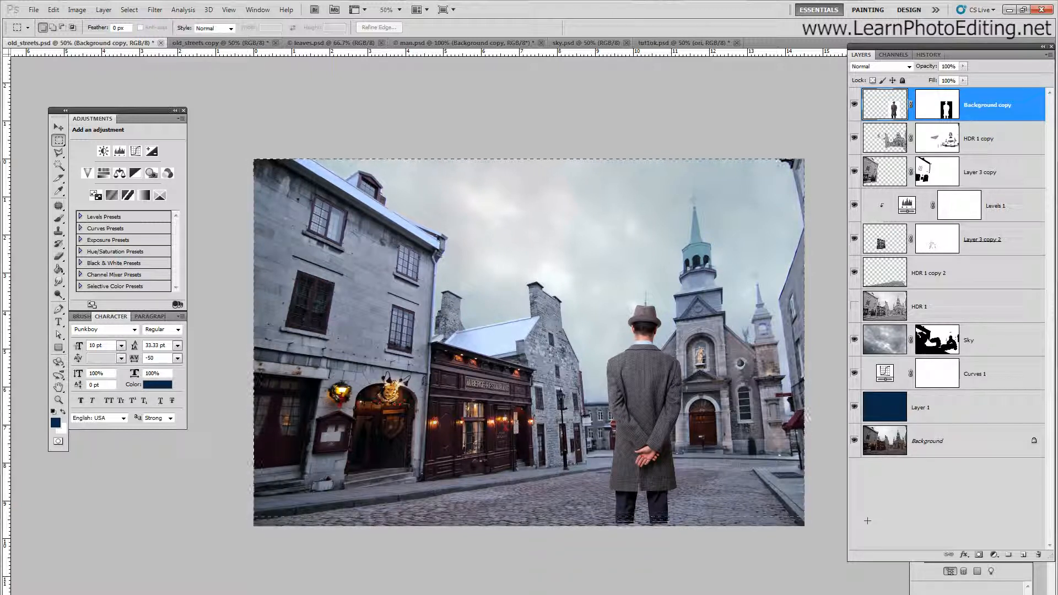
left_click_drag(869, 508, 837, 486)
left_click(811, 495)
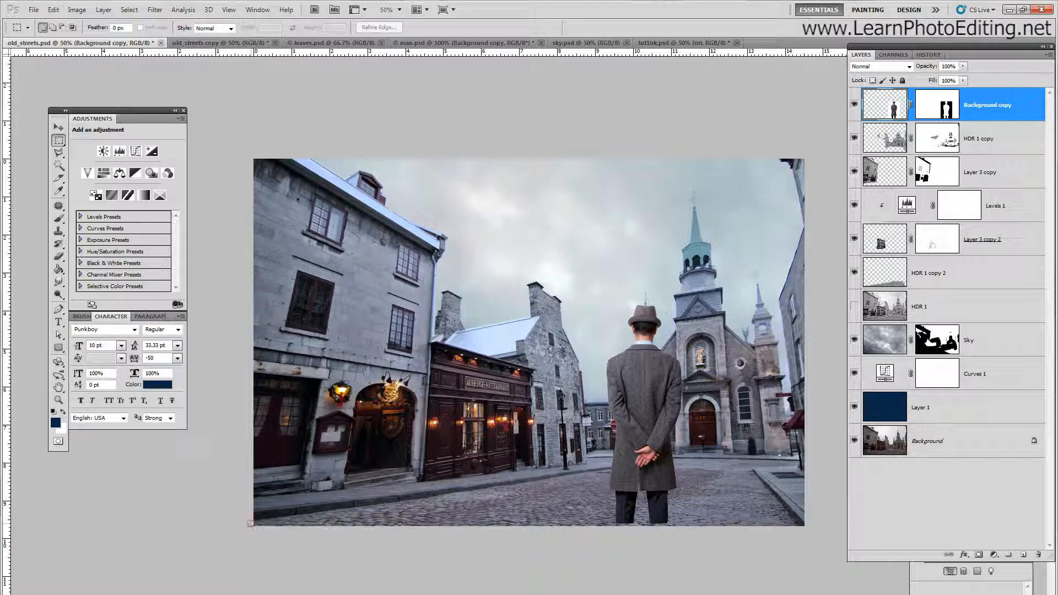
- Select a thin full-width strip along the image's bottom edge and add a new layer above the man's layer
left_click_drag(251, 524, 802, 524)
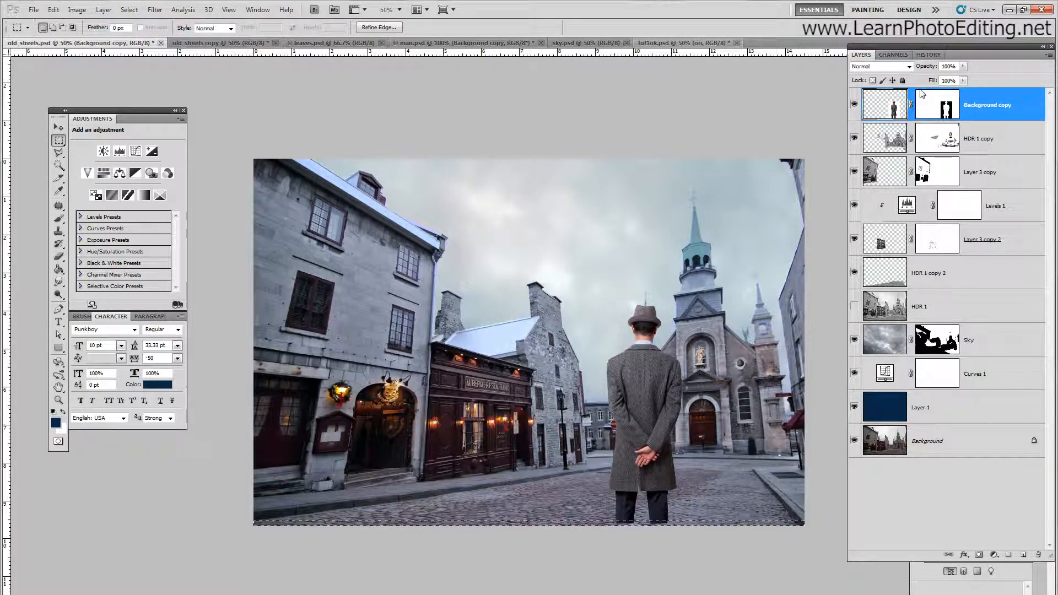
left_click(103, 10)
mouse_move(105, 21)
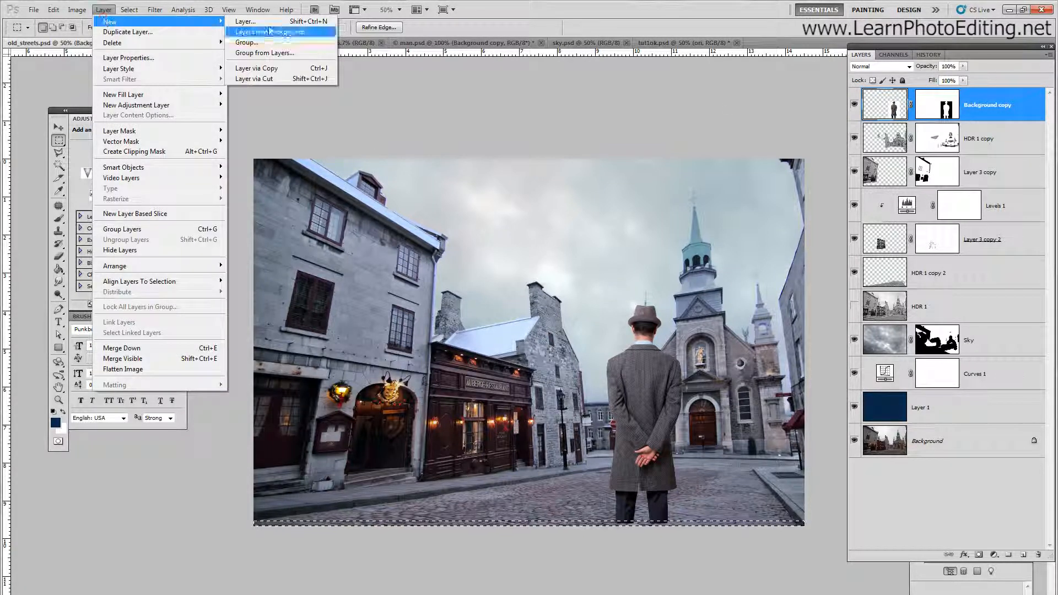
left_click(246, 21)
left_click(469, 276)
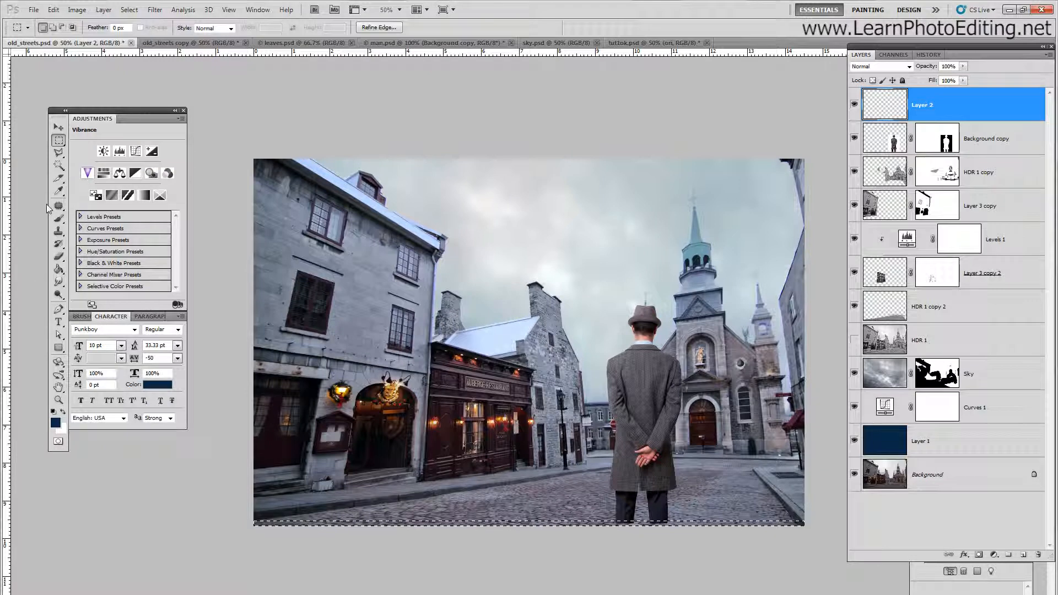
- Reset the colors to their defaults, fill the selected strip with black, and clear the selection
left_click(53, 411)
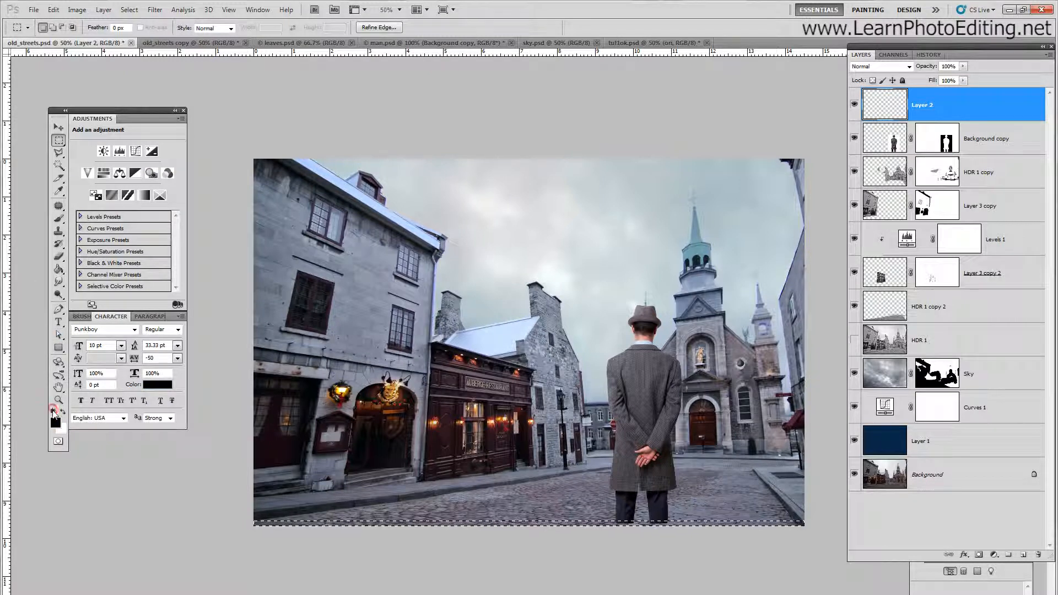
left_click(59, 269)
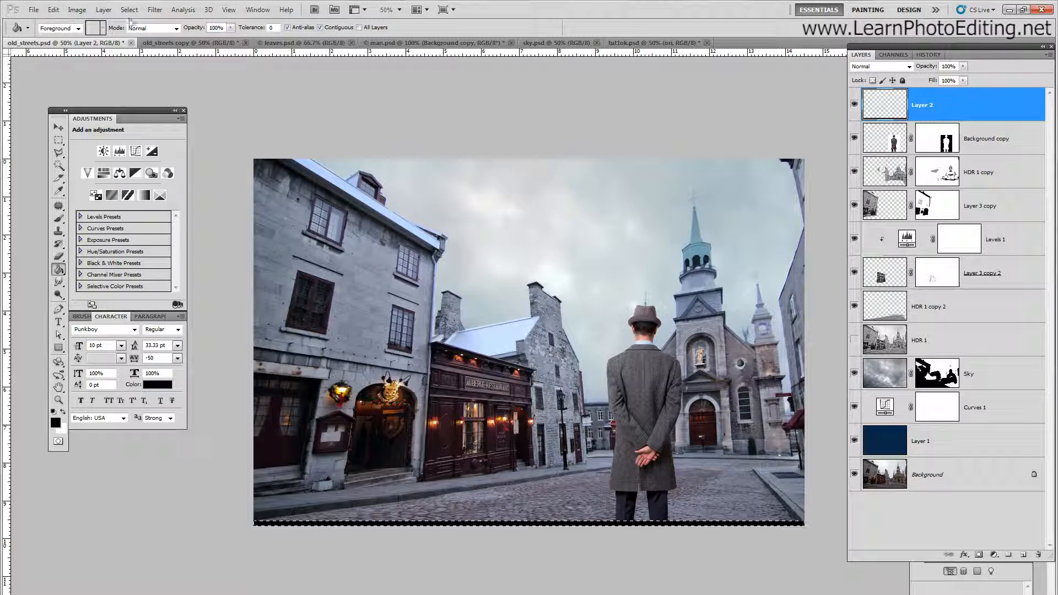
left_click(127, 11)
left_click(140, 31)
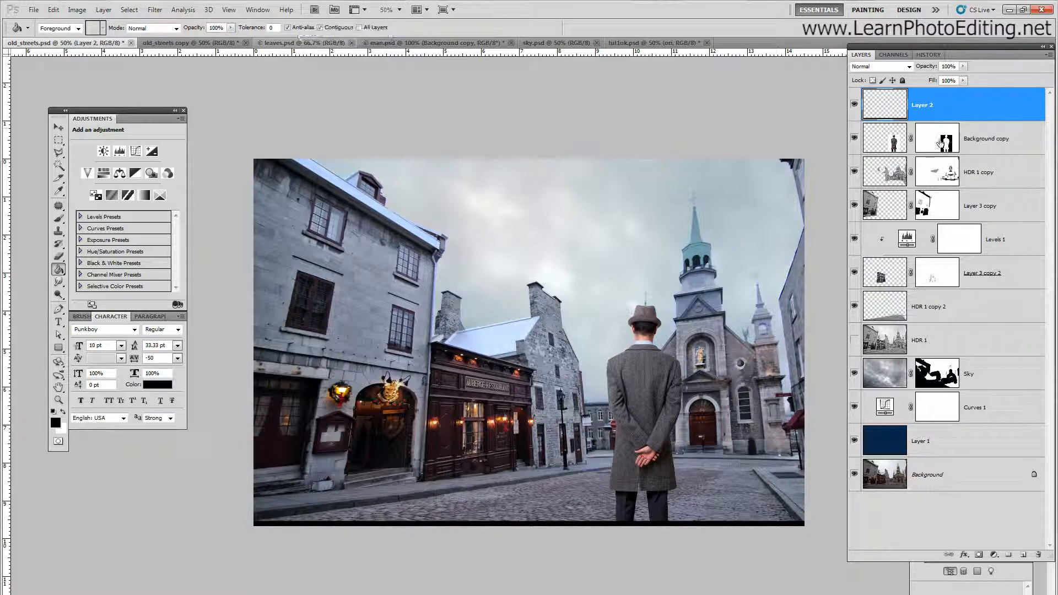
- Lighten the man's layer with Shadows/Highlights, using a shadows amount of 35%, tonal width of 50% and radius of 30 px
left_click(882, 141)
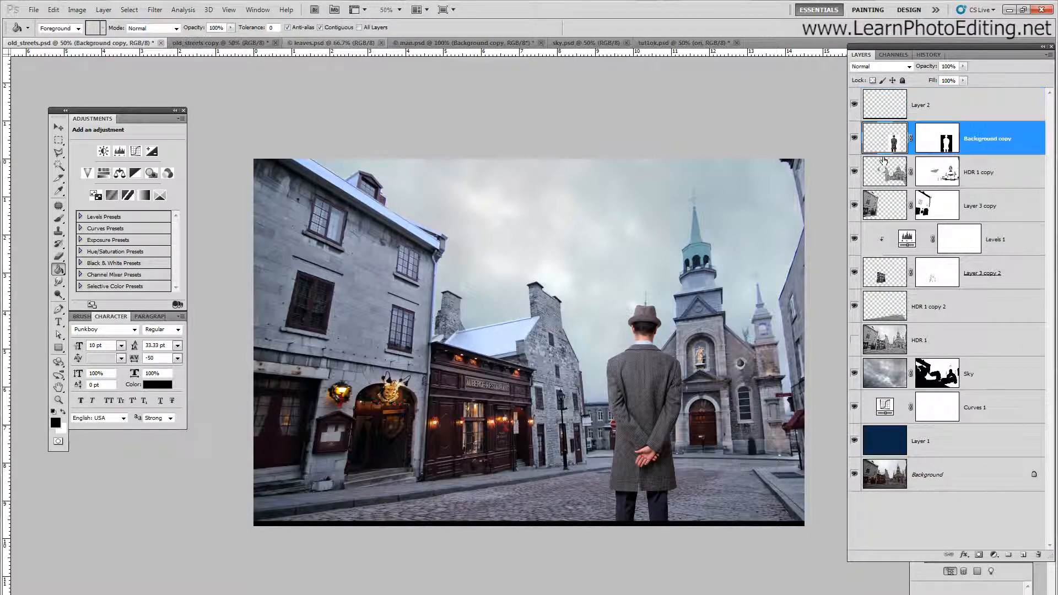
left_click(855, 140)
left_click(855, 140)
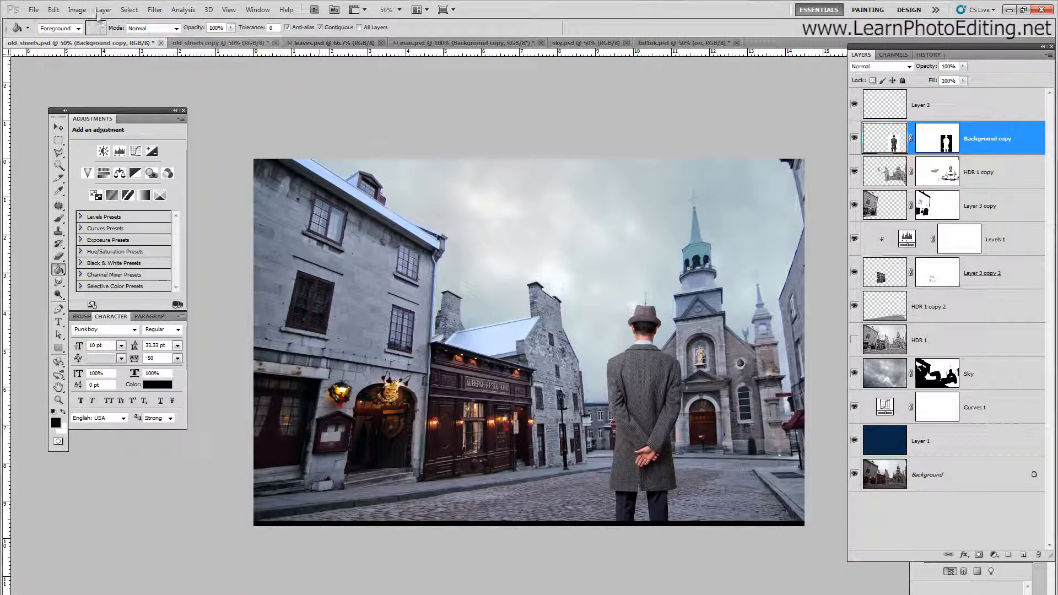
left_click(76, 9)
mouse_move(81, 39)
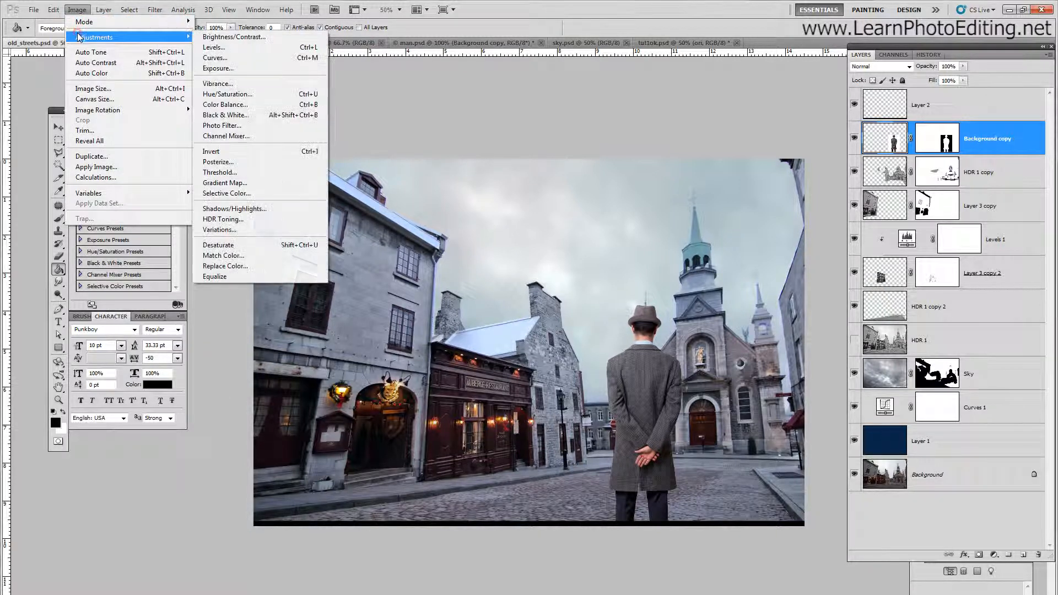
left_click(253, 213)
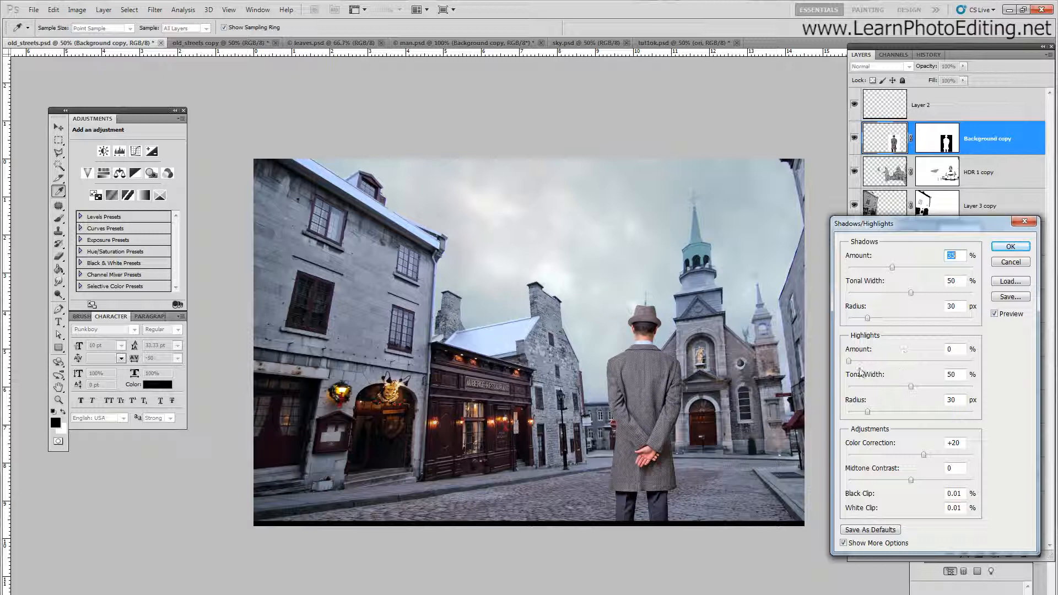
left_click(1011, 247)
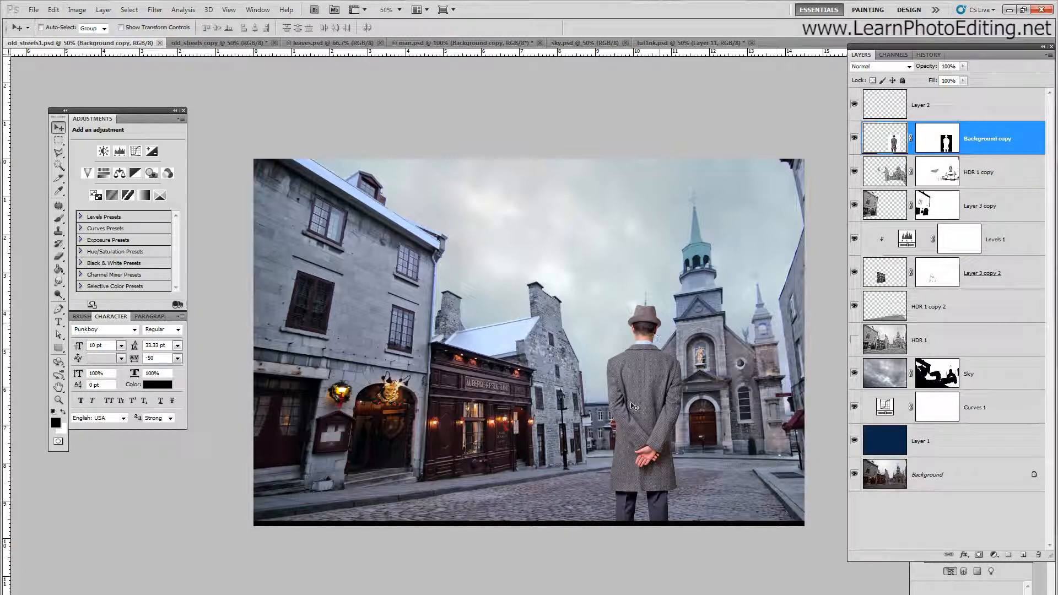
- Add a new layer above the man in Overlay mode, filled with the overlay-neutral 50% gray
left_click(103, 9)
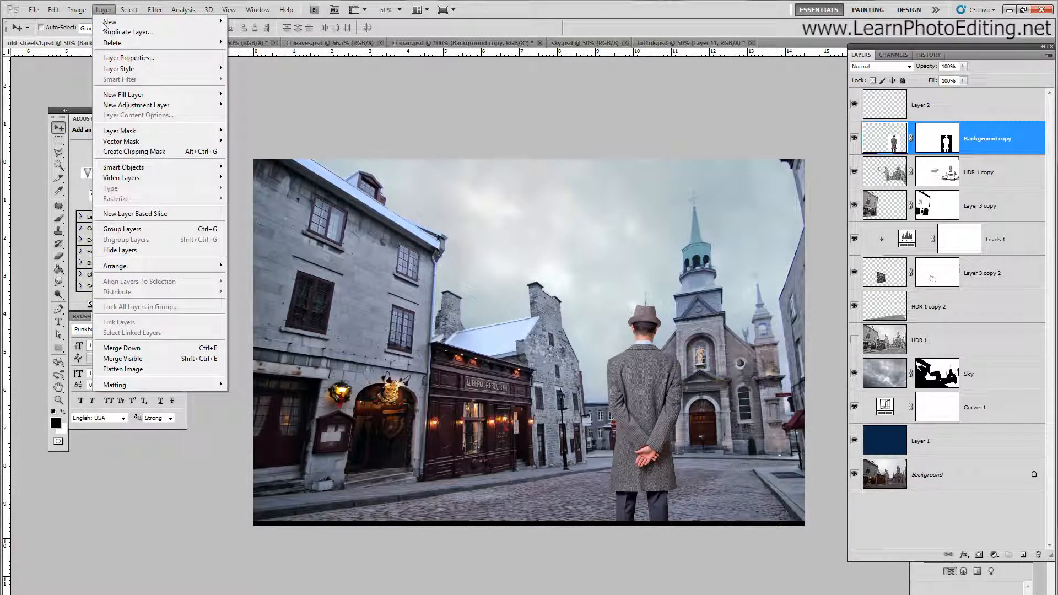
mouse_move(113, 22)
left_click(245, 21)
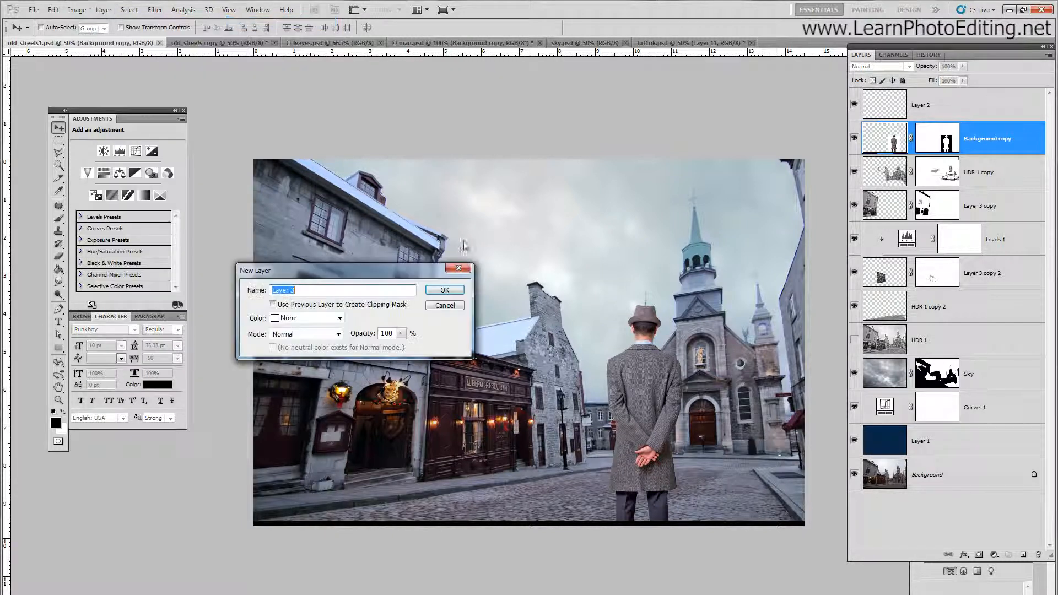
left_click(331, 336)
left_click(302, 477)
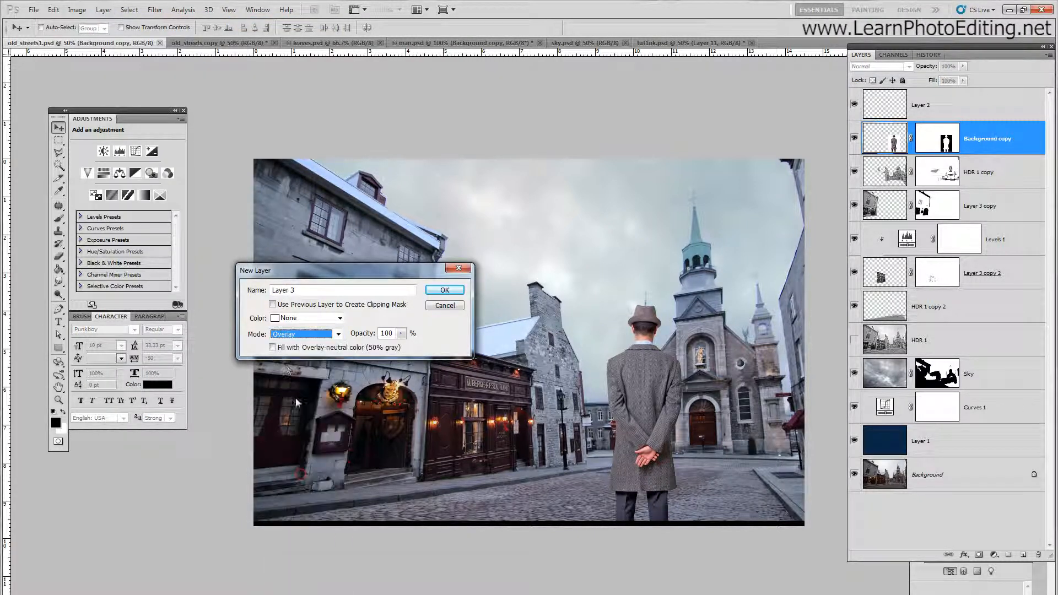
left_click(273, 347)
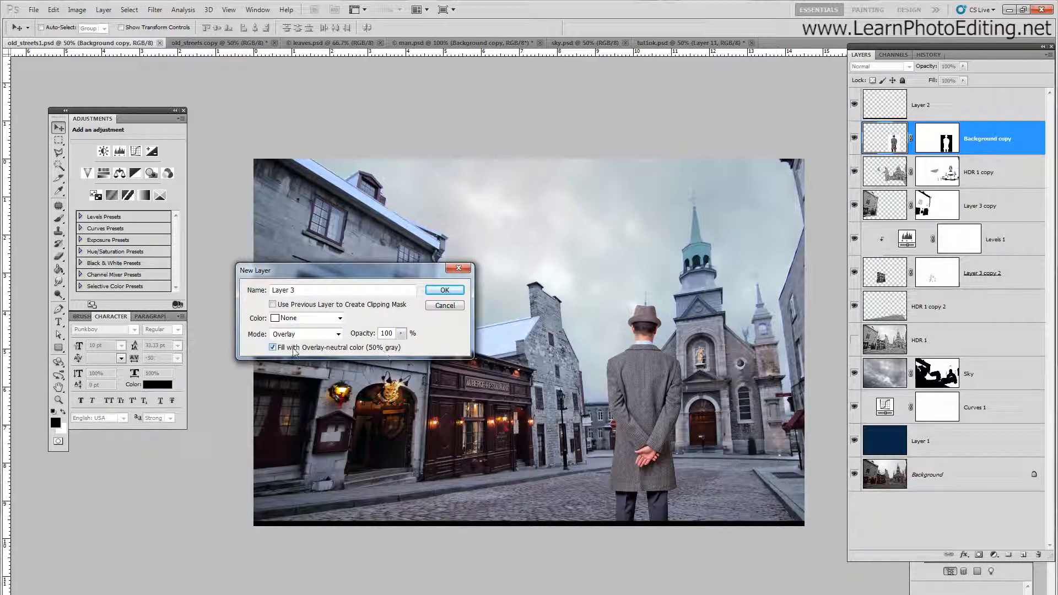
left_click(445, 291)
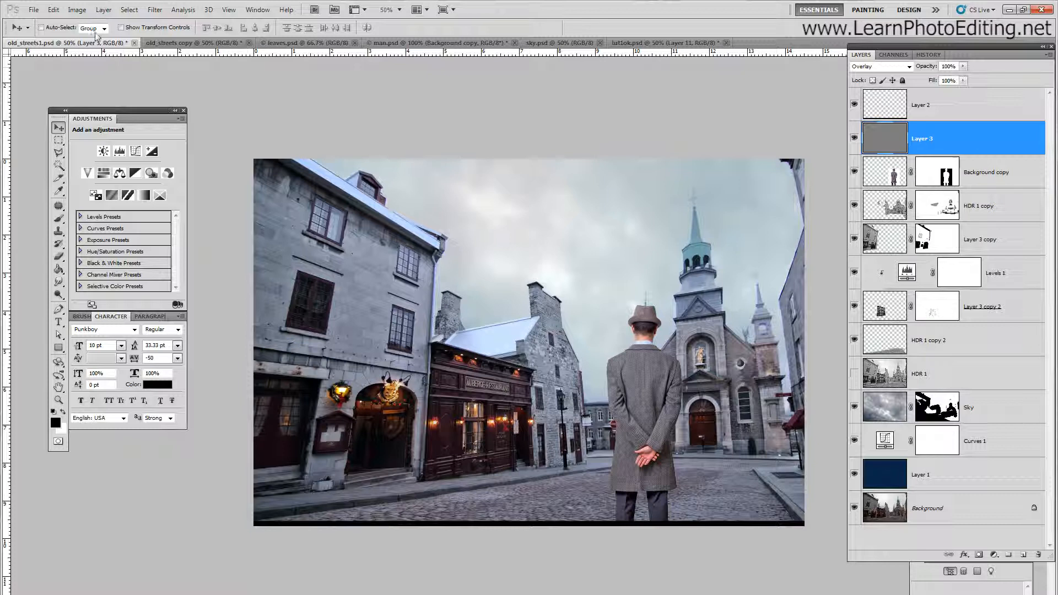
- Choose the Burn tool and clip the gray overlay layer to the man's layer
left_click(58, 295)
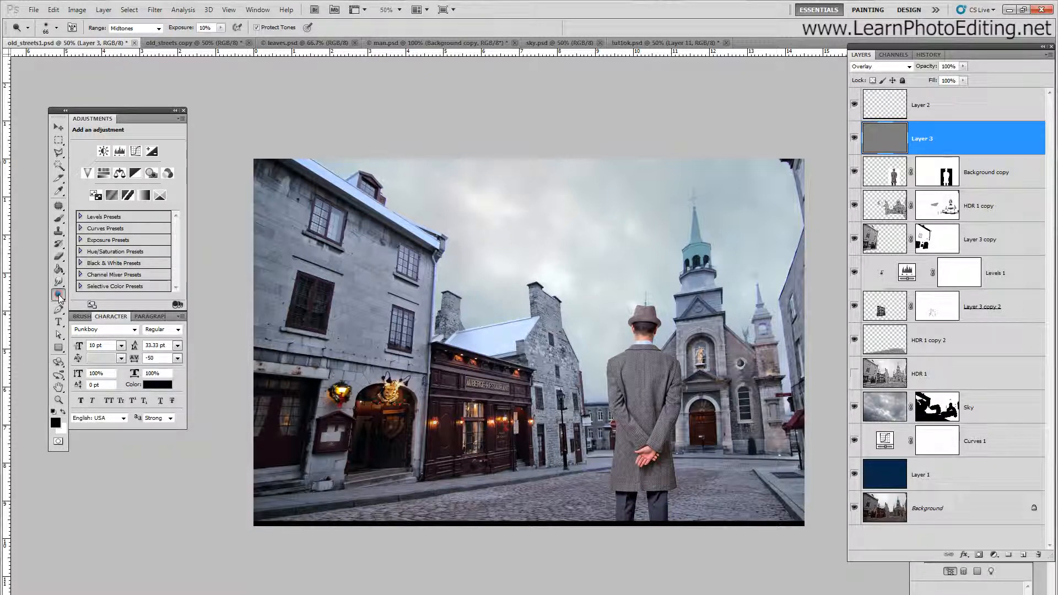
left_click_drag(60, 297, 91, 304)
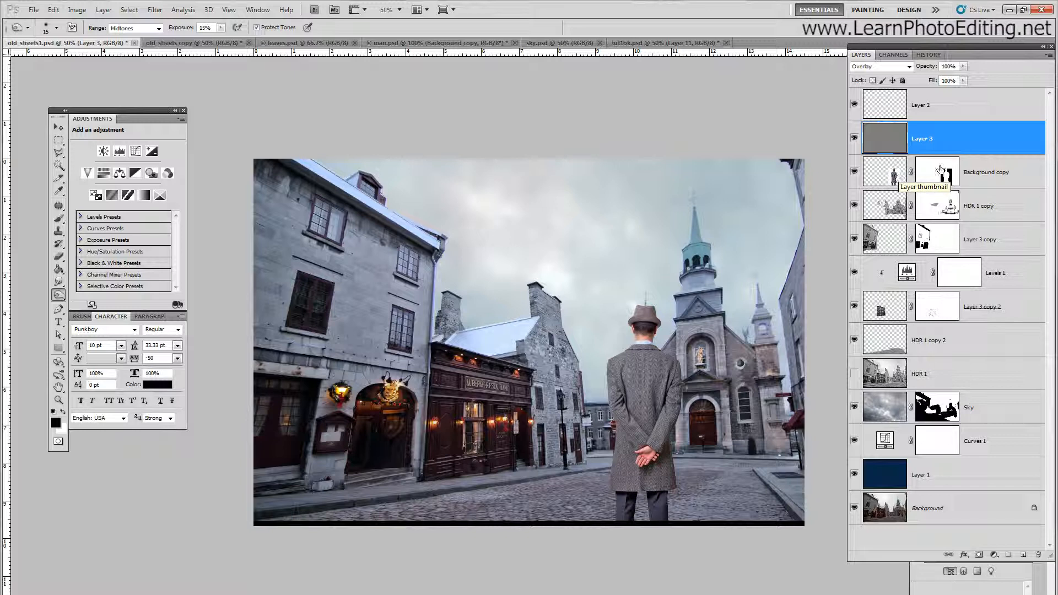
right_click(984, 144)
left_click(983, 279)
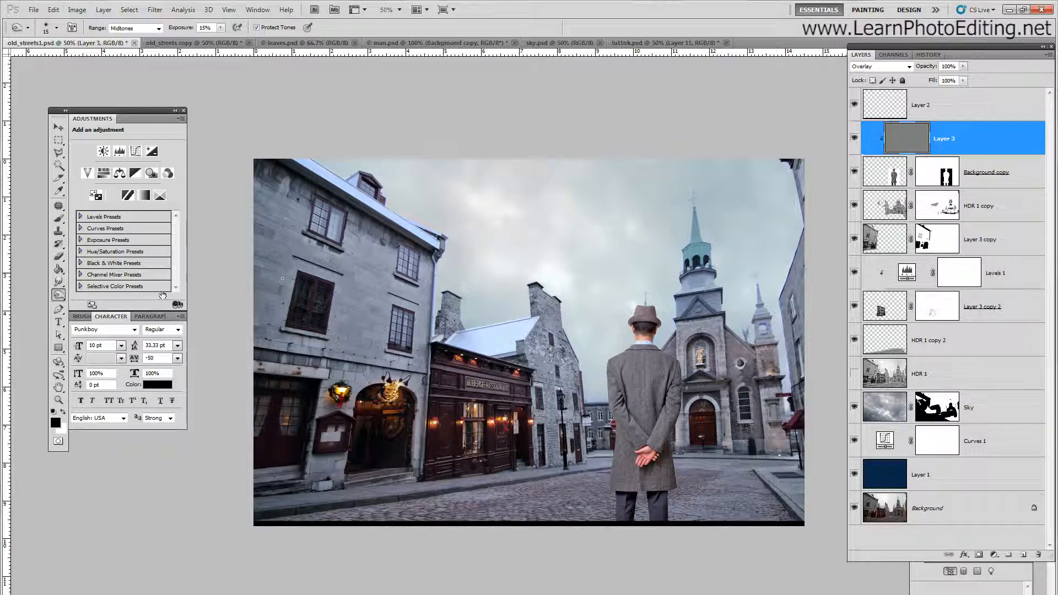
- Burn along the church-facing side of the man's trousers, coat and hat with a 75 px brush at 15% exposure on midtones
left_click(58, 295)
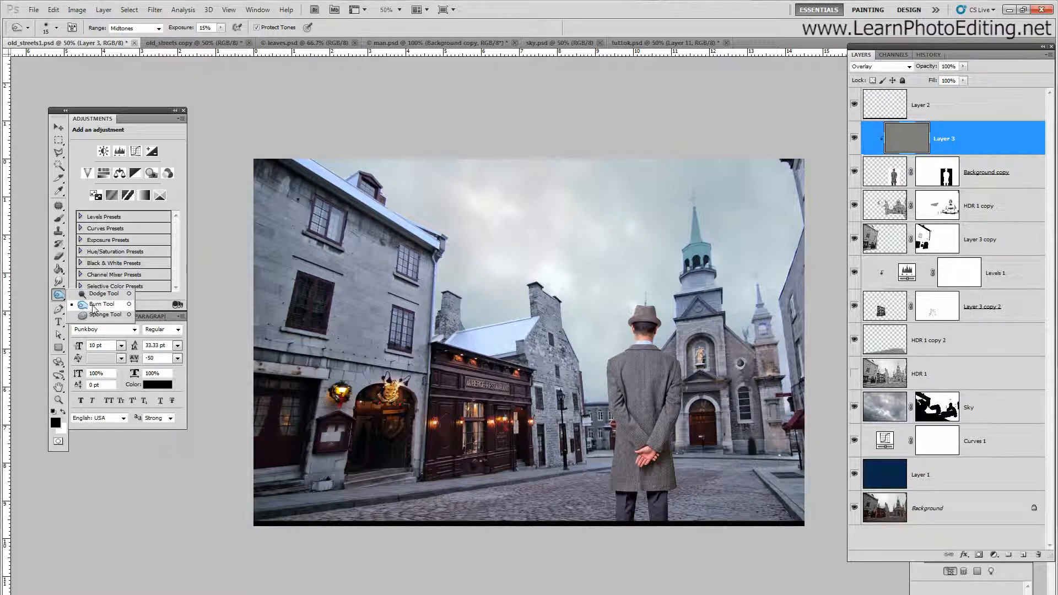
left_click(92, 305)
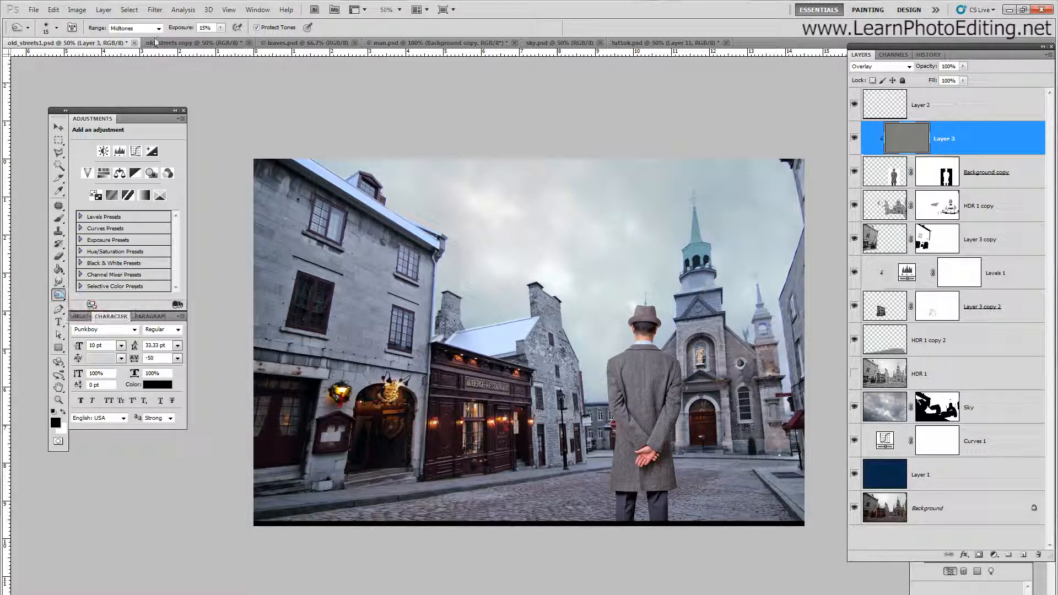
left_click(56, 27)
double_click(103, 48)
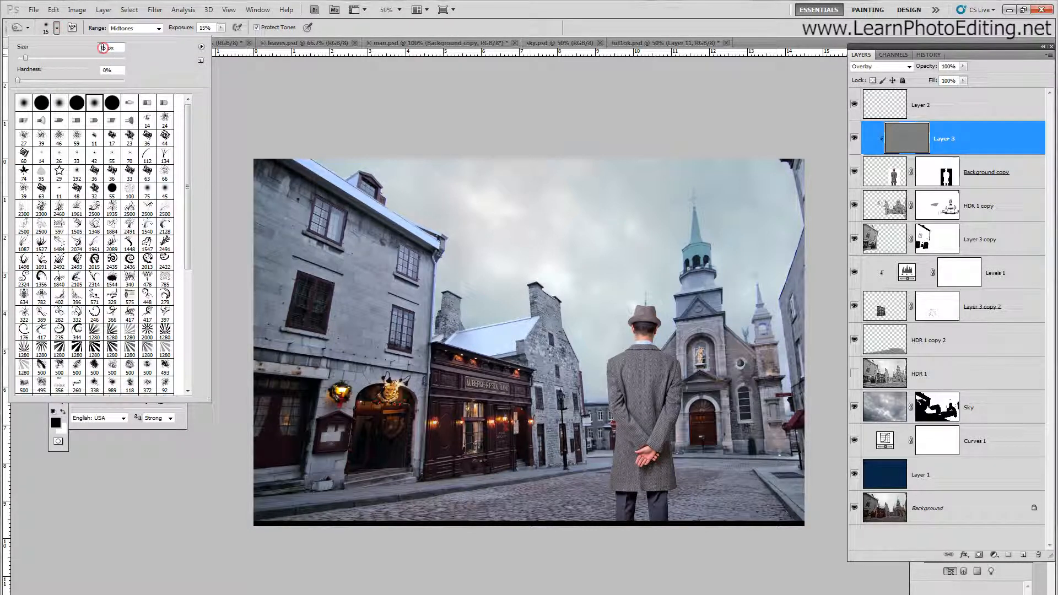
type("55")
left_click_drag(103, 48, 86, 49)
type("7")
left_click(229, 10)
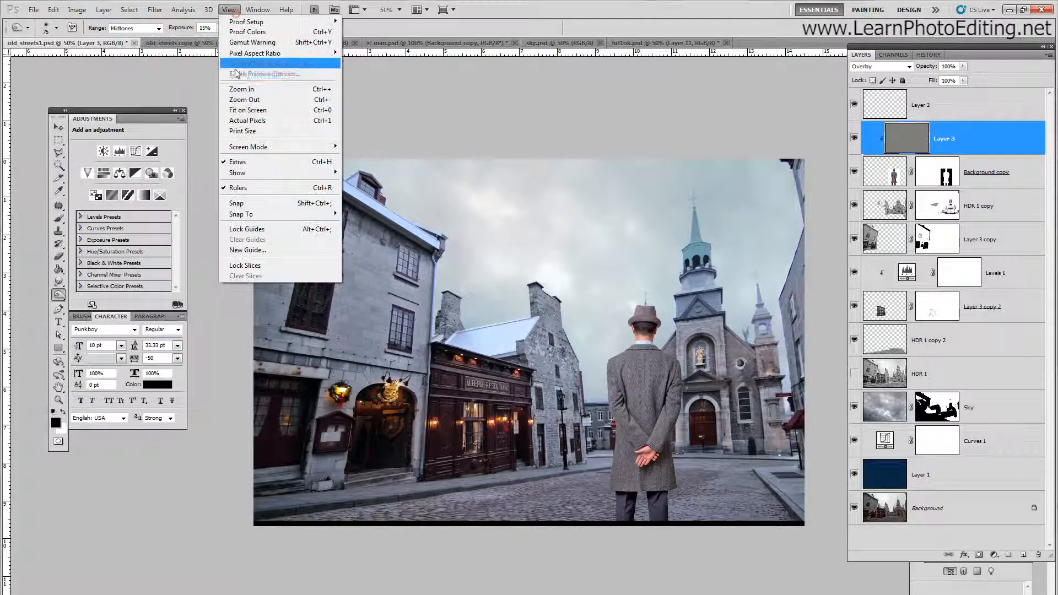
left_click(237, 86)
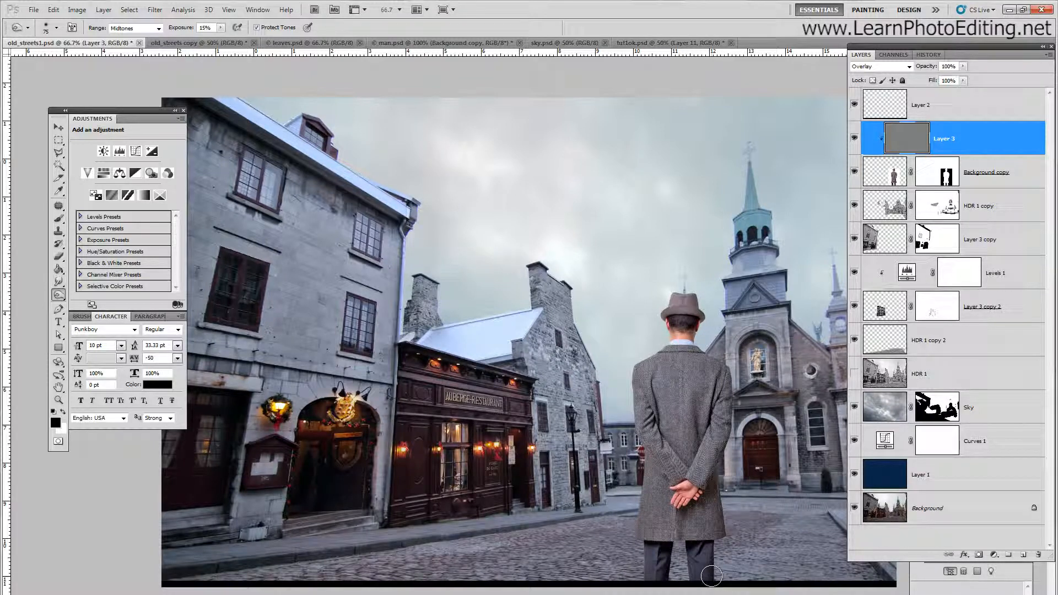
mouse_move(710, 576)
left_mouse_down()
mouse_move(710, 532)
mouse_move(721, 526)
mouse_move(707, 482)
mouse_move(712, 453)
mouse_move(698, 504)
mouse_move(716, 466)
left_mouse_up()
mouse_move(730, 419)
left_mouse_down()
mouse_move(728, 372)
mouse_move(699, 343)
mouse_move(692, 303)
left_mouse_up()
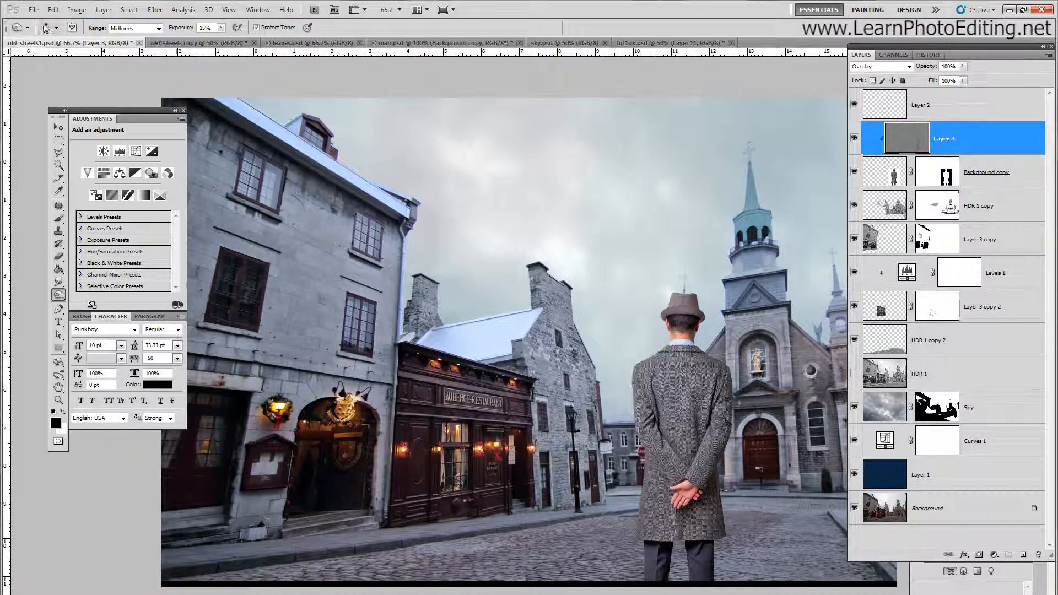
- Set the Burn brush to 55 px and darken the coat's back around the arms and the trousers below the hem
left_click(47, 28)
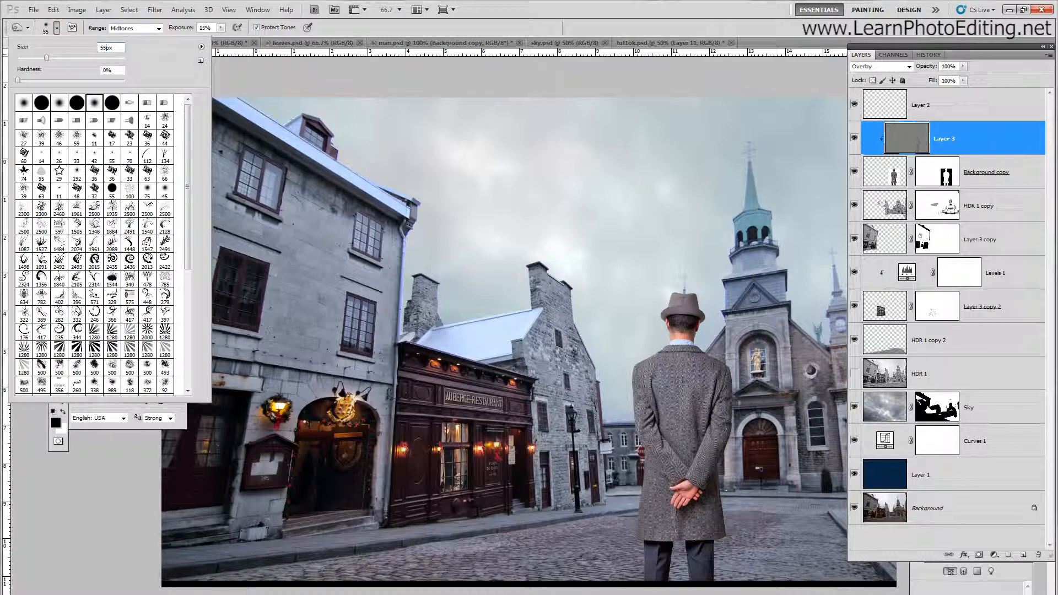
left_click(685, 458)
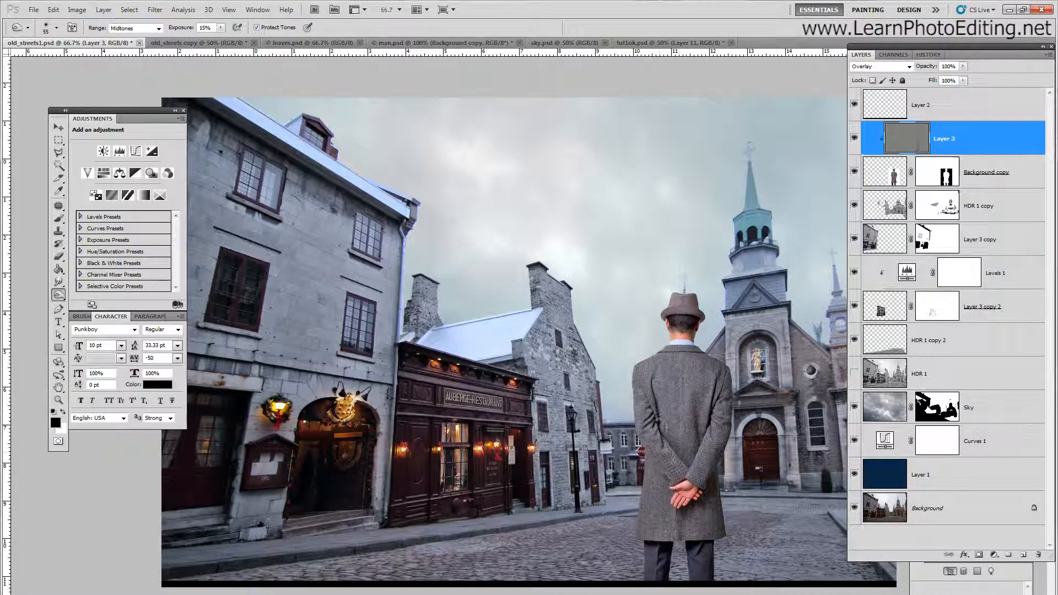
mouse_move(660, 422)
left_mouse_down()
mouse_move(653, 372)
mouse_move(684, 461)
left_mouse_up()
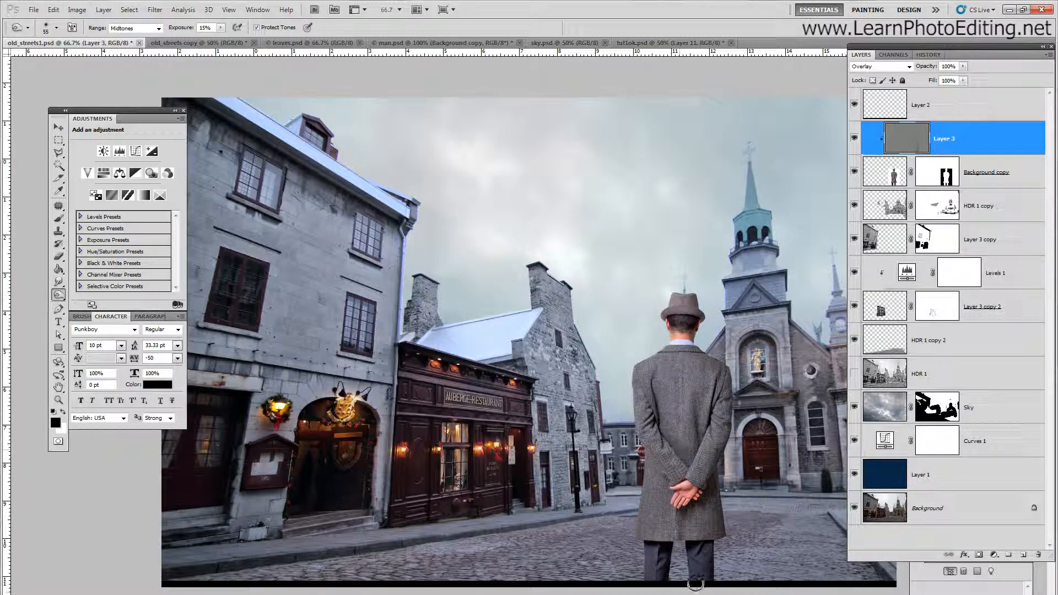
mouse_move(661, 544)
left_mouse_down()
mouse_move(648, 545)
mouse_move(697, 545)
mouse_move(713, 532)
mouse_move(665, 545)
mouse_move(700, 536)
left_mouse_up()
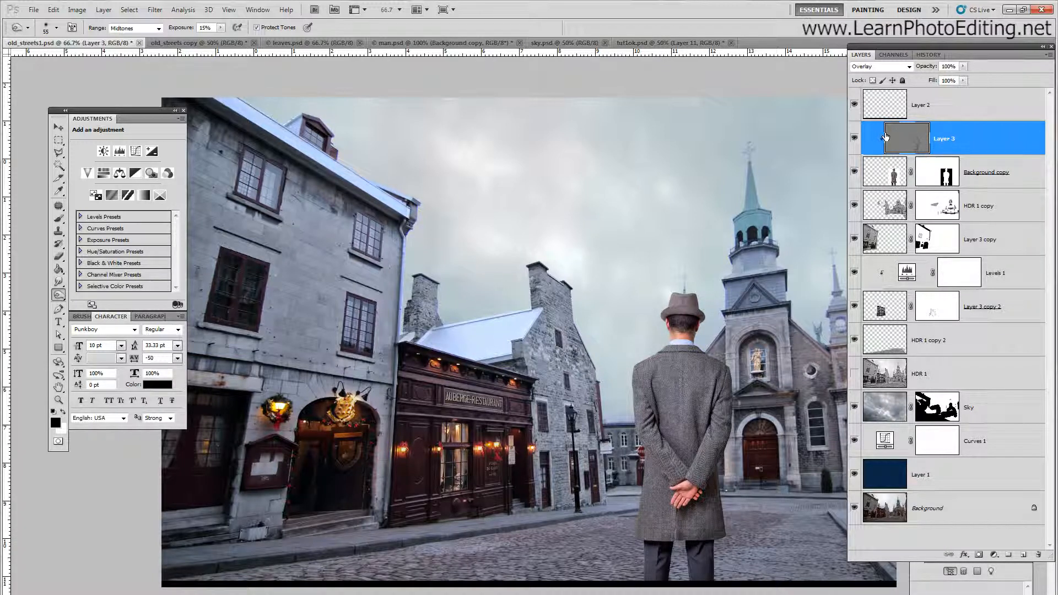
- Compare the man with and without the burned shading by hiding and showing the gray overlay layer
left_click(854, 138)
left_click(854, 138)
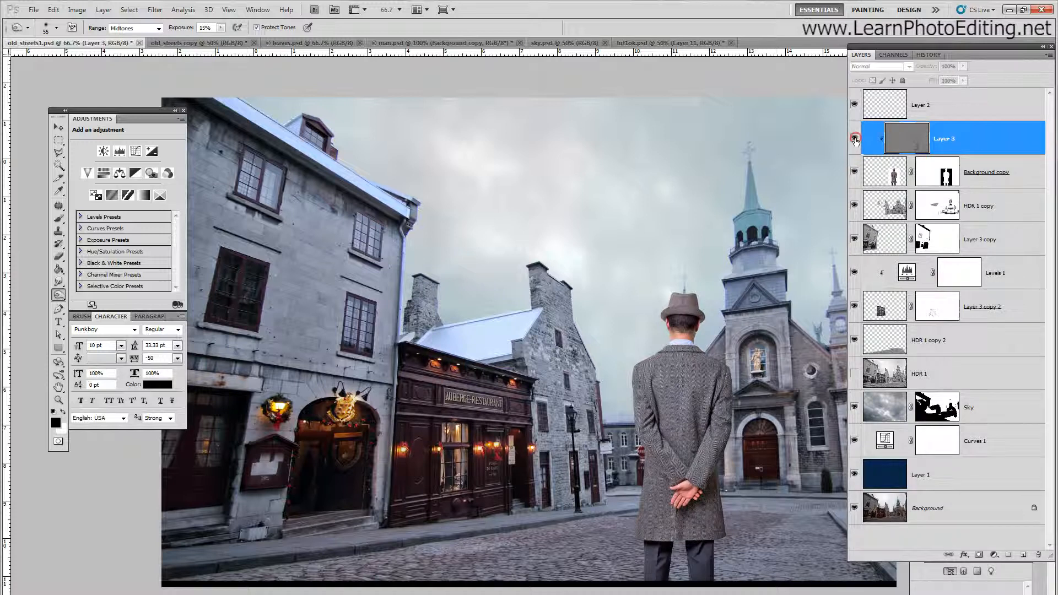
left_click(854, 137)
left_click(855, 139)
left_click(855, 139)
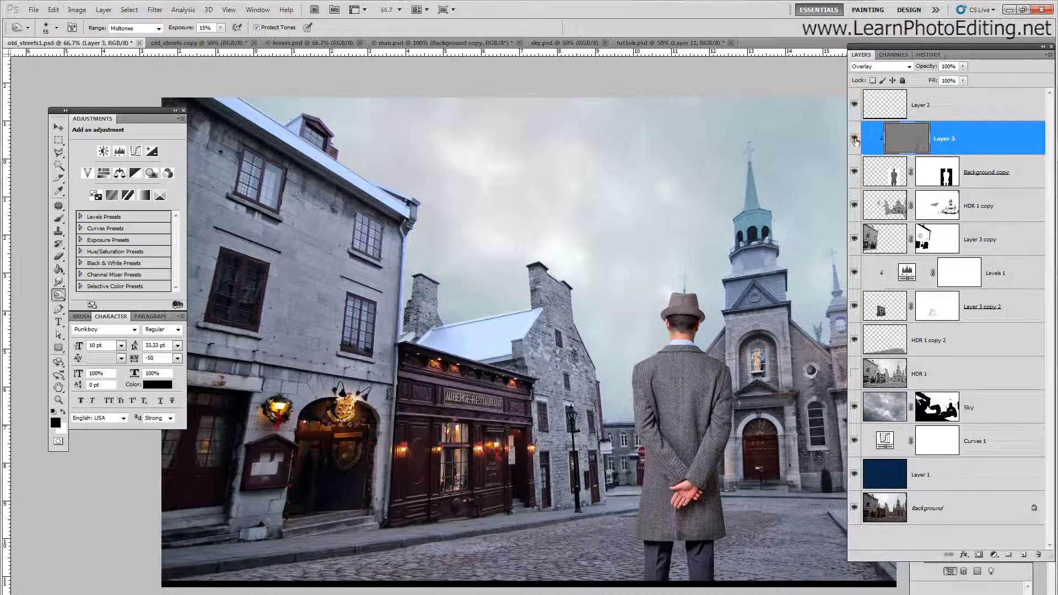
left_click(855, 139)
- Lighten the street-facing shoulder and the arm of the man's coat with the Dodge tool at 10% exposure on midtones
right_click(58, 295)
left_click(118, 305)
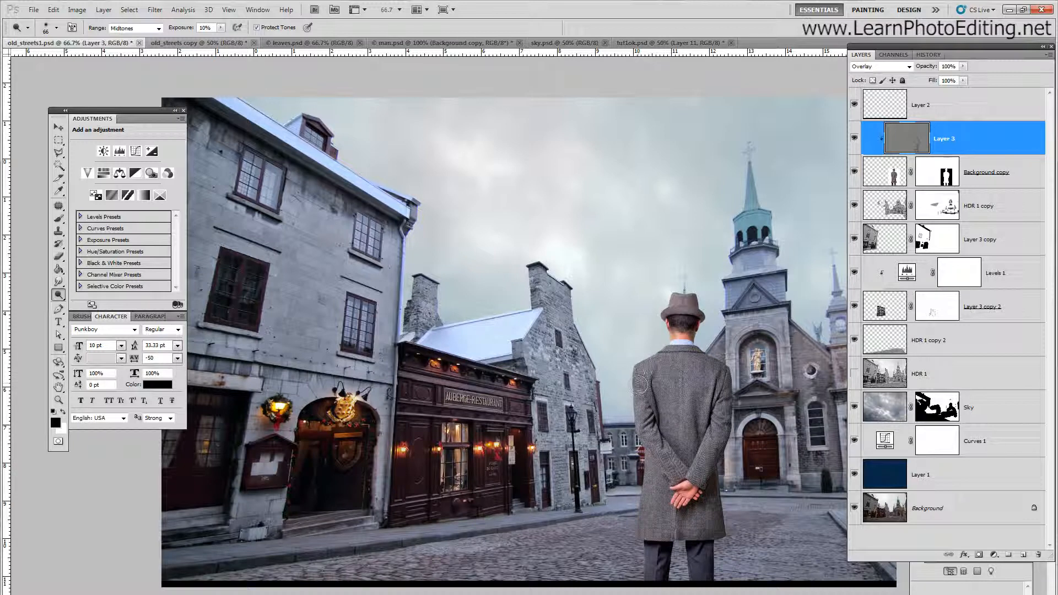
mouse_move(640, 384)
left_mouse_down()
mouse_move(666, 351)
mouse_move(668, 300)
left_mouse_up()
left_click_drag(698, 471, 713, 394)
- Compare the man with and without the dodged highlights, close up and at 50% zoom, by toggling the gray overlay layer
left_click(854, 138)
left_click(853, 139)
left_click(853, 139)
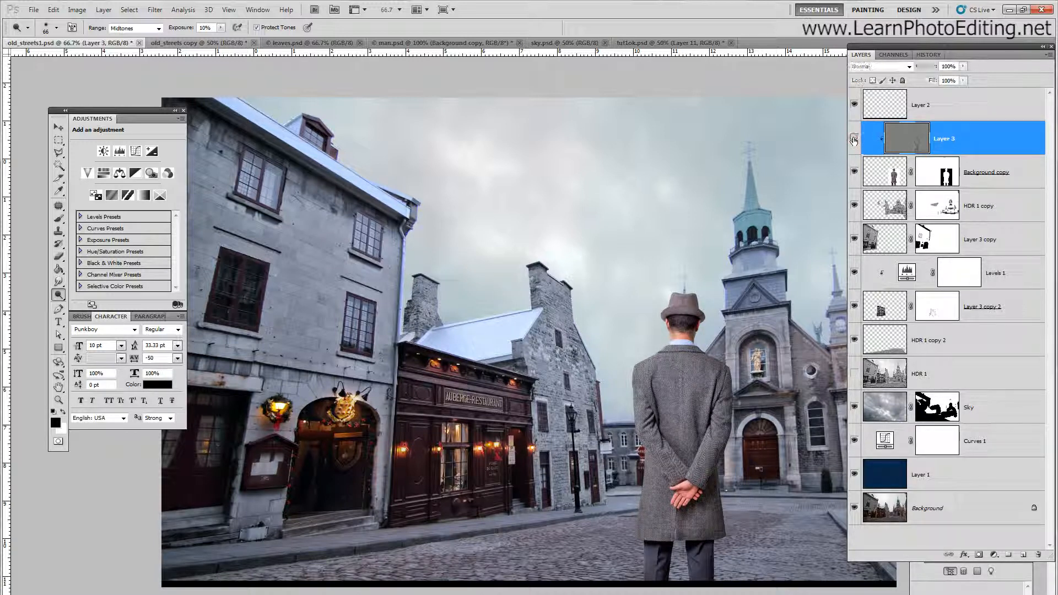
left_click(853, 138)
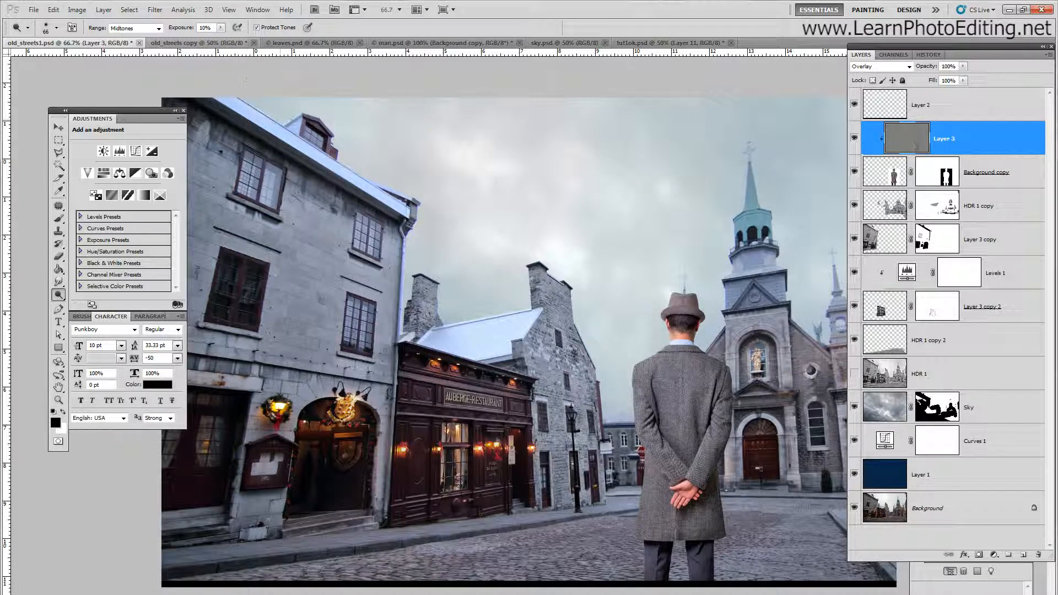
left_click(228, 10)
left_click(243, 99)
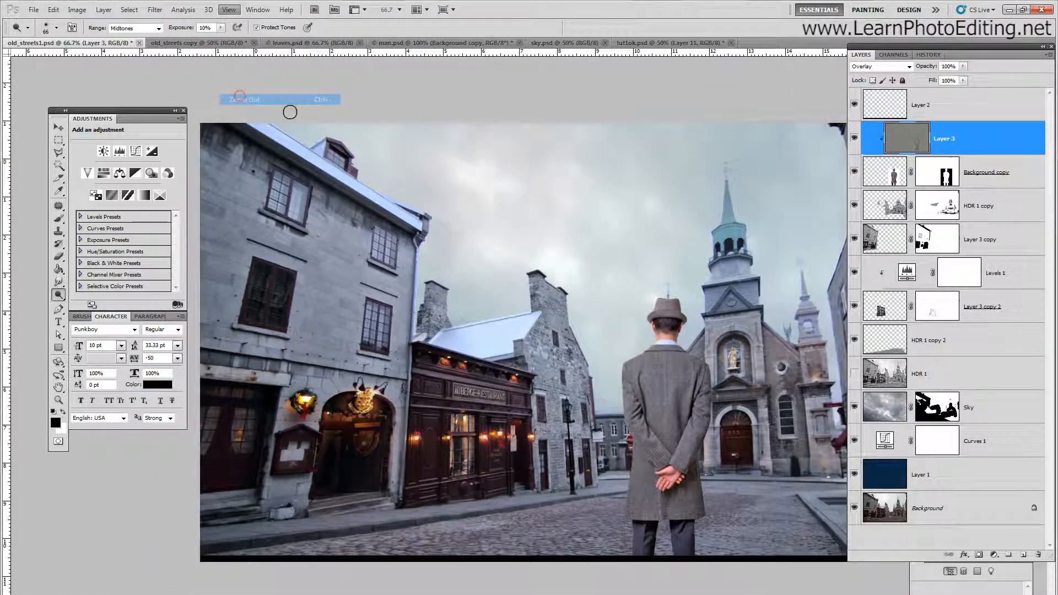
left_click(855, 138)
left_click(854, 138)
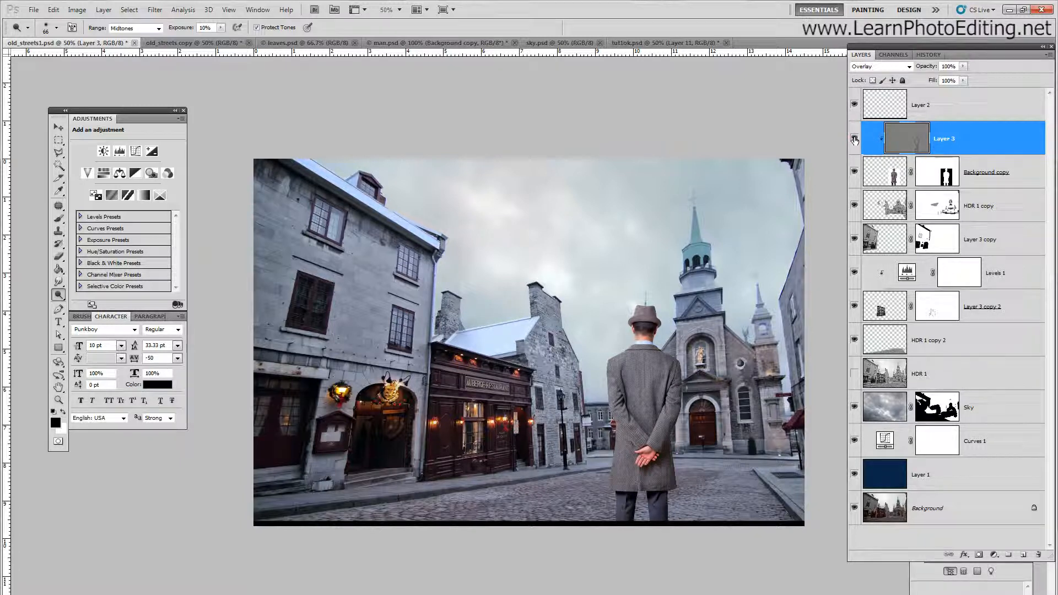
left_click(855, 139)
left_click(855, 139)
- Dodge a small spot beside the man's hands and recheck the shading by hiding and showing the overlay layer
left_click_drag(636, 460, 639, 456)
left_click(853, 139)
left_click(853, 139)
left_click(854, 139)
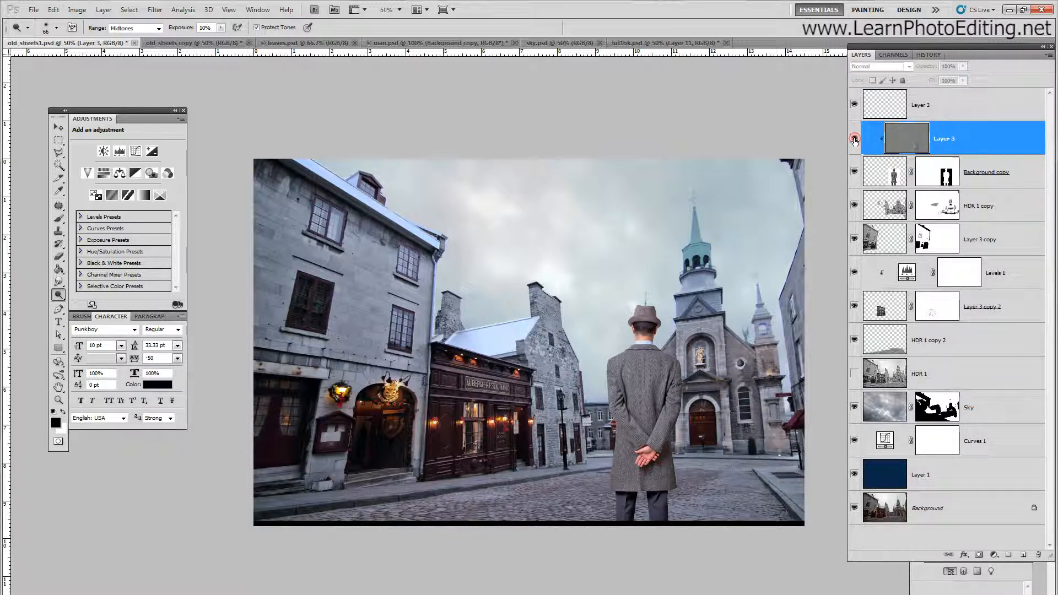
left_click(854, 139)
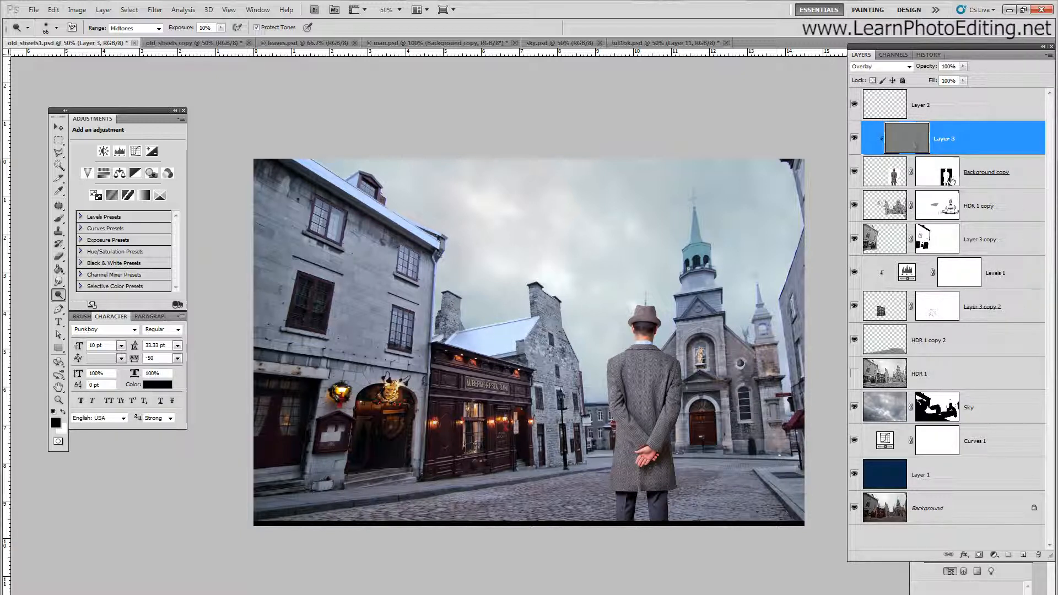
- Load the man's layer mask as a selection and make the gray overlay layer active again
left_click(950, 179, "ctrl")
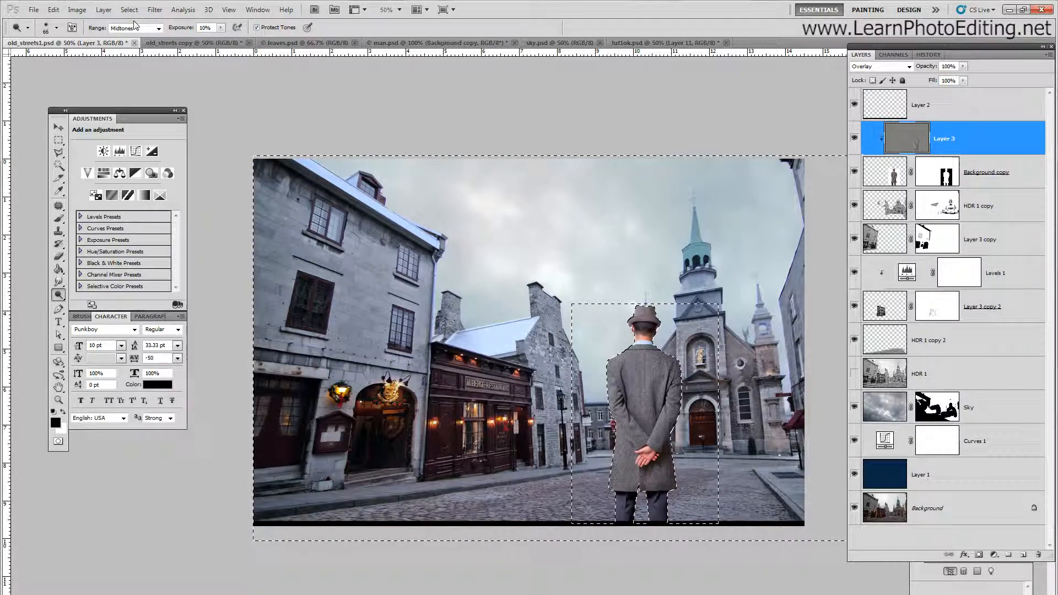
left_click(103, 10)
mouse_move(106, 25)
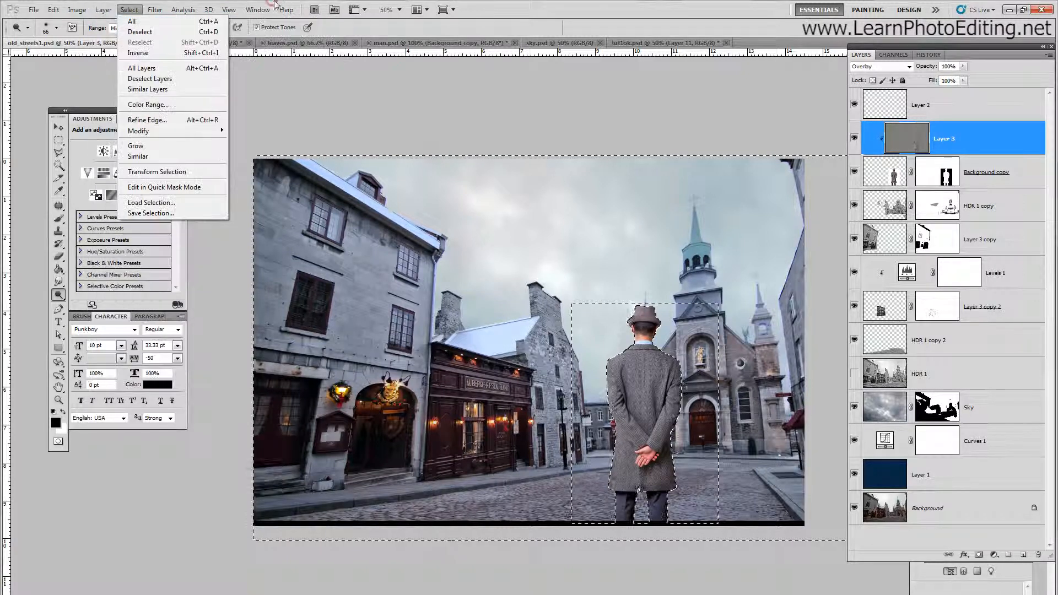
left_click(931, 177)
left_click(932, 183)
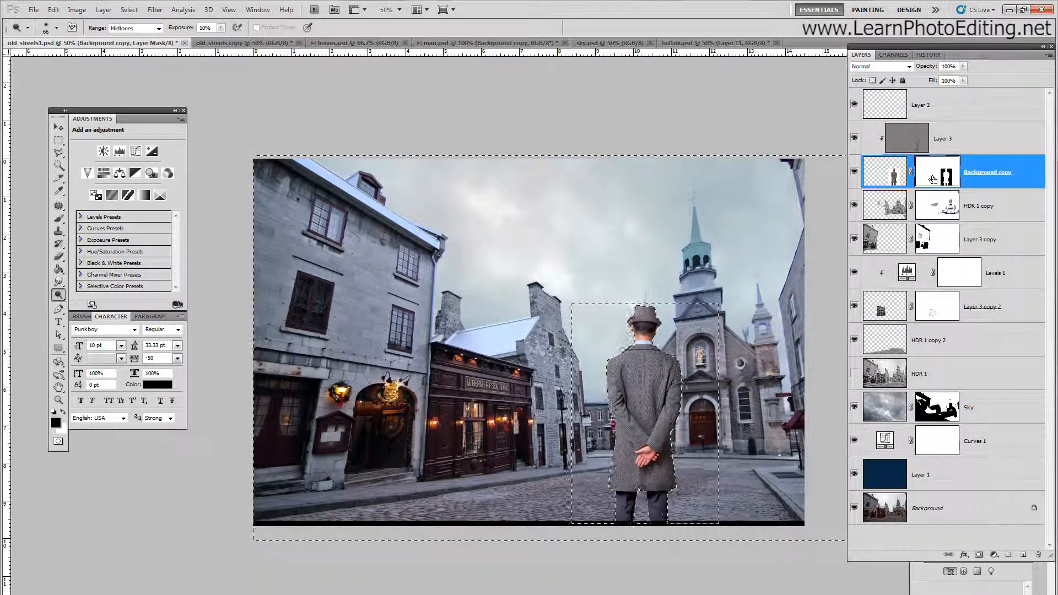
left_click(932, 177, "ctrl")
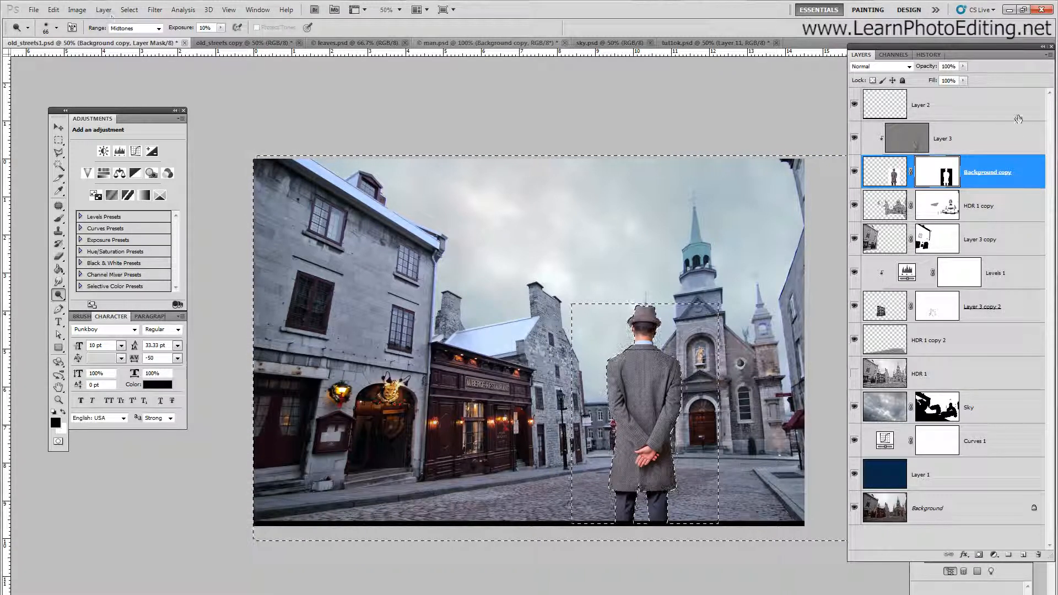
left_click(965, 135)
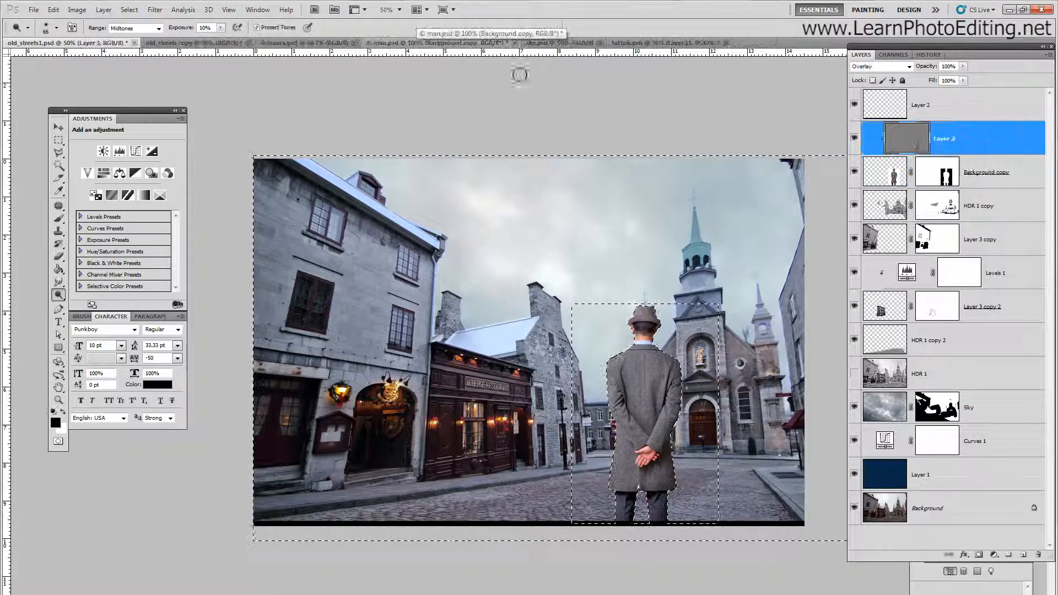
- Add a new empty layer above the gray overlay layer and rename the overlay layer "dodge and burn"
left_click(103, 10)
mouse_move(110, 22)
left_click(258, 22)
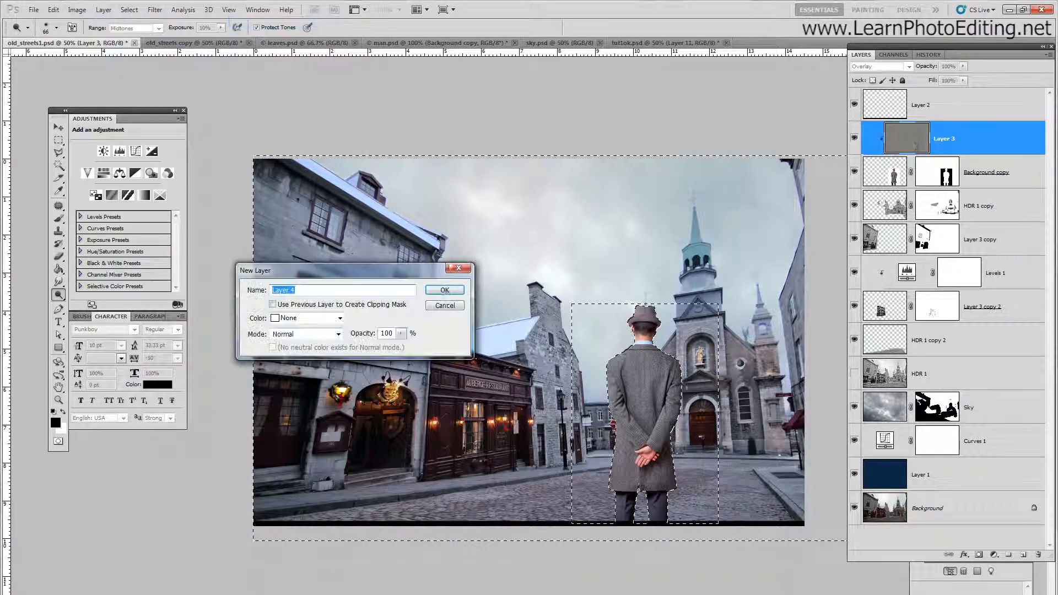
left_click(439, 280)
double_click(943, 172)
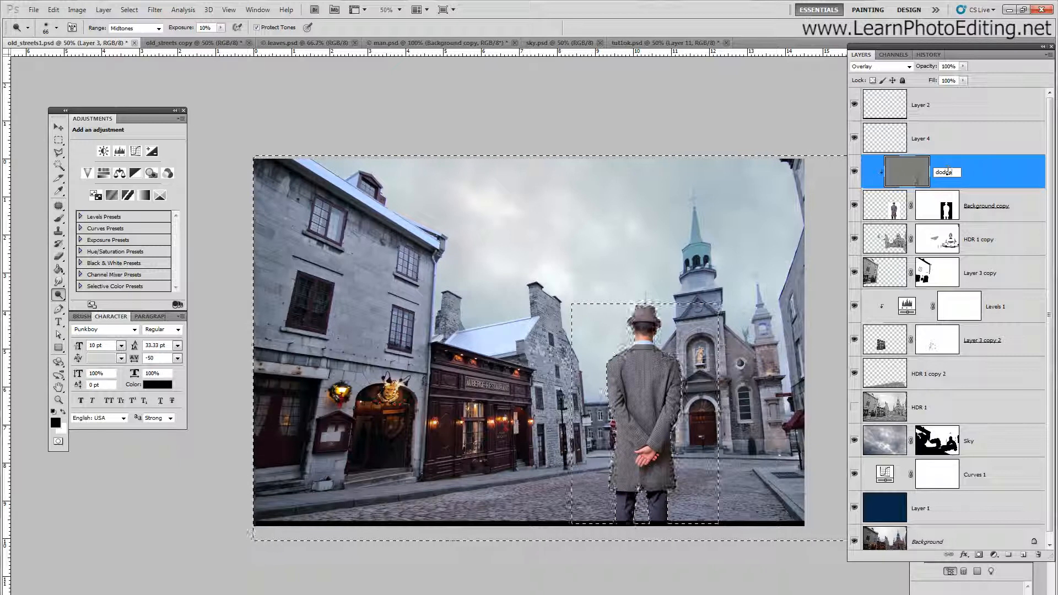
type("dodge and burn")
key("Return")
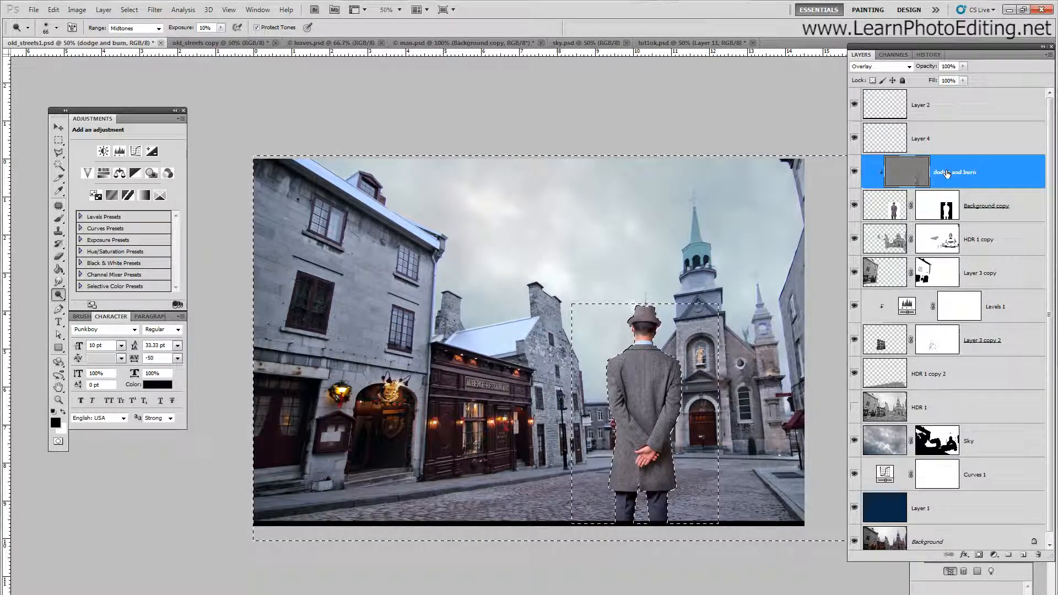
- Fill the mask selection with black on the new Layer 4 and clear the selection
left_click(947, 145)
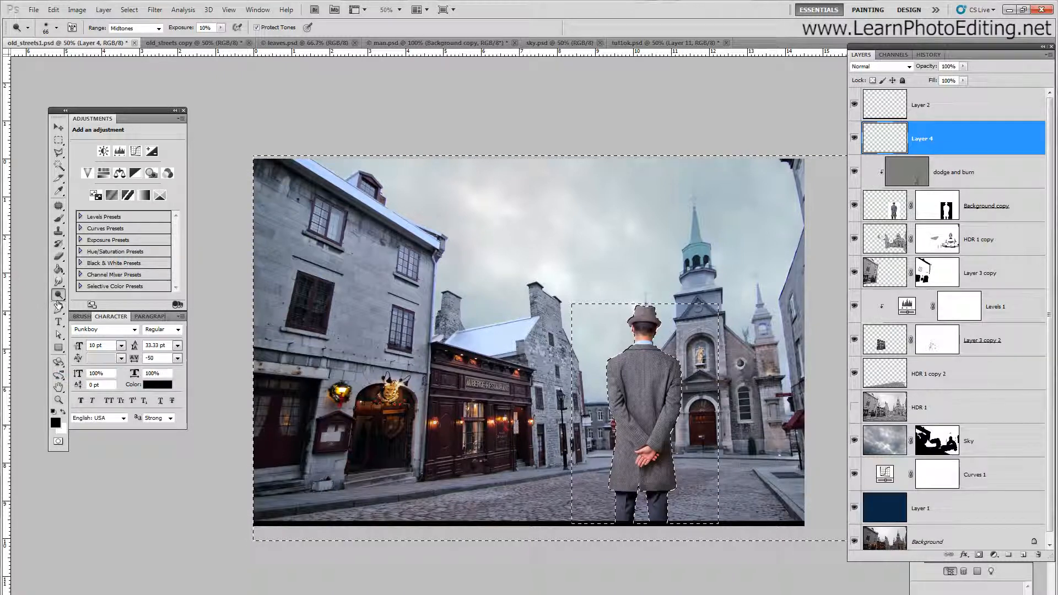
left_click(57, 269)
left_click(334, 291)
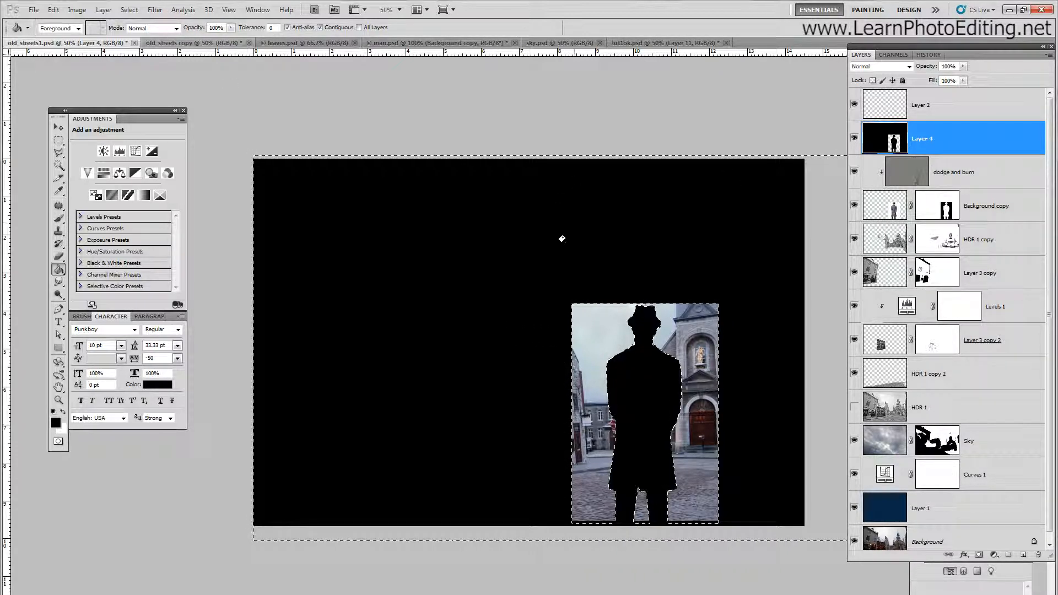
left_click(129, 9)
left_click(160, 26)
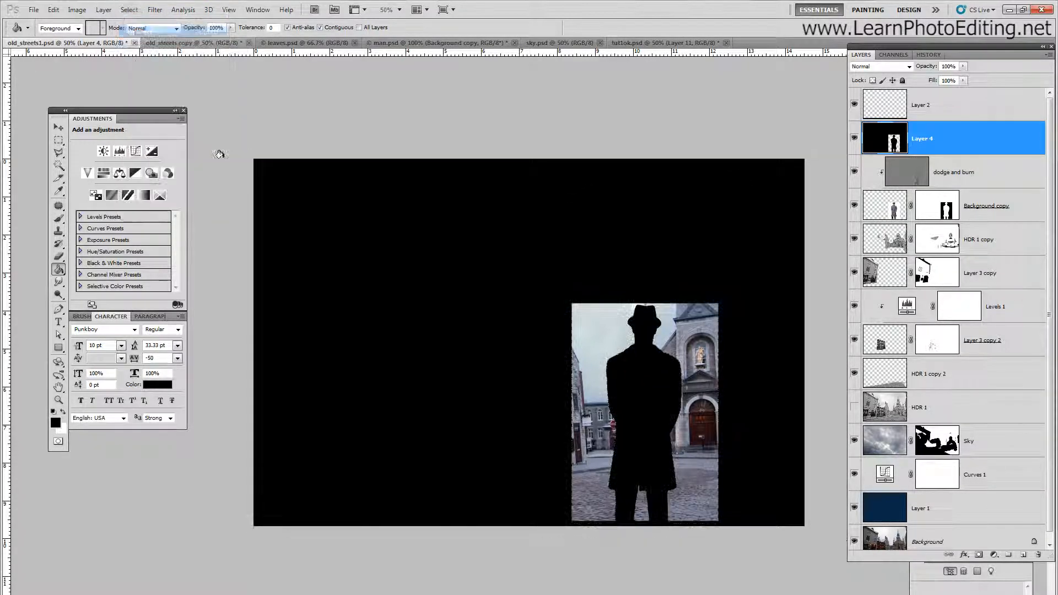
left_click(855, 139)
left_click(855, 139)
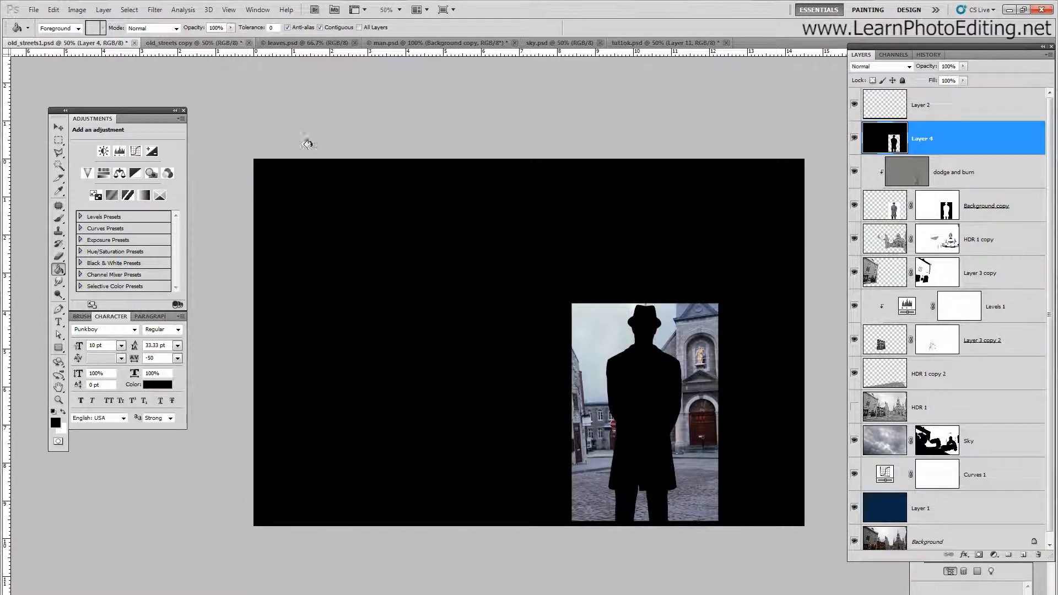
- Outline the man's black silhouette with the Polygonal Lasso, delete the black fill outside the outline, and deselect
left_click(58, 151)
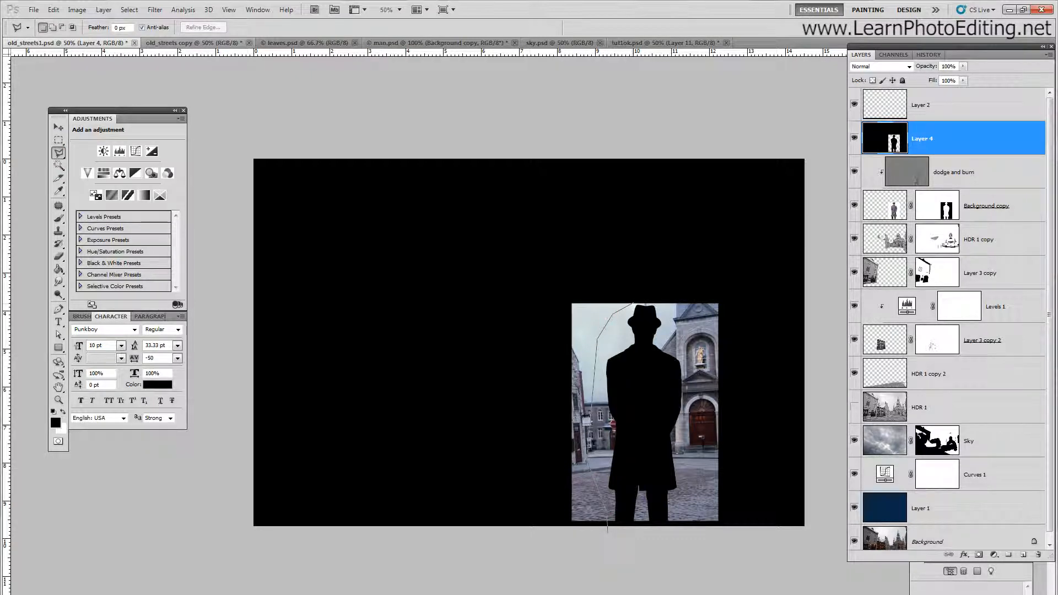
left_click(656, 304)
left_click(681, 316)
left_click(698, 372)
left_click(696, 447)
left_click(690, 502)
left_click(667, 540)
double_click(610, 549)
left_click(129, 10)
left_click(136, 53)
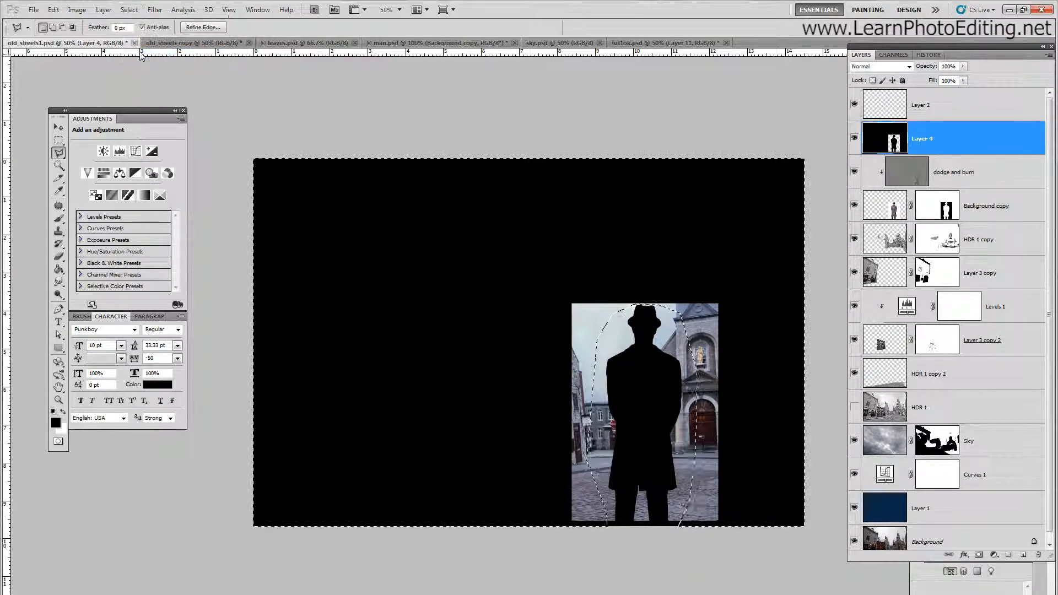
key("Delete")
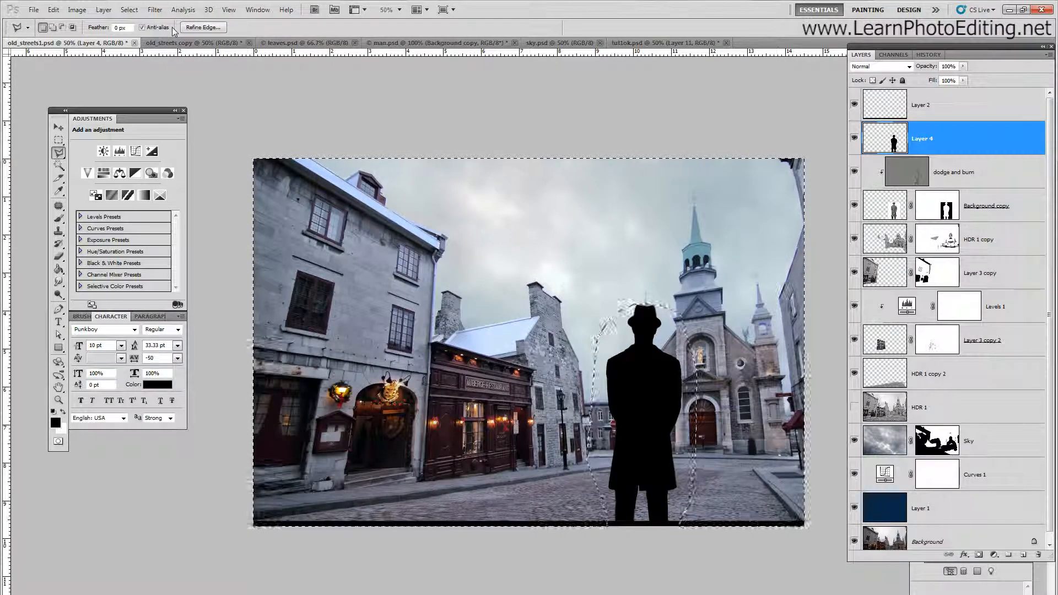
left_click(129, 9)
left_click(131, 32)
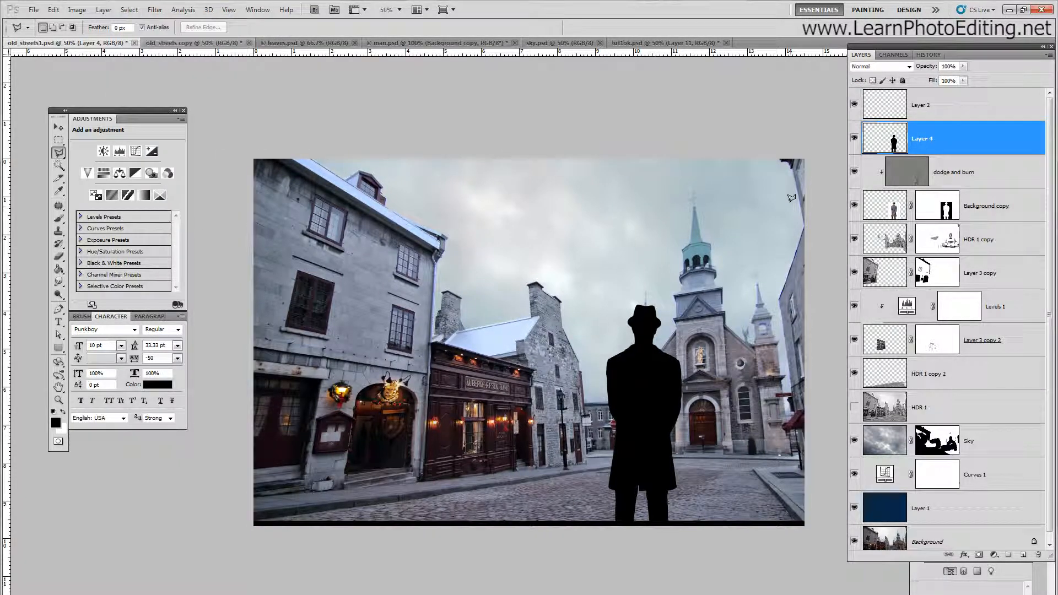
- Raise the silhouette above the image's lower edge and delete the leftover black strip beneath its feet
left_click(58, 127)
left_click_drag(556, 325, 549, 286)
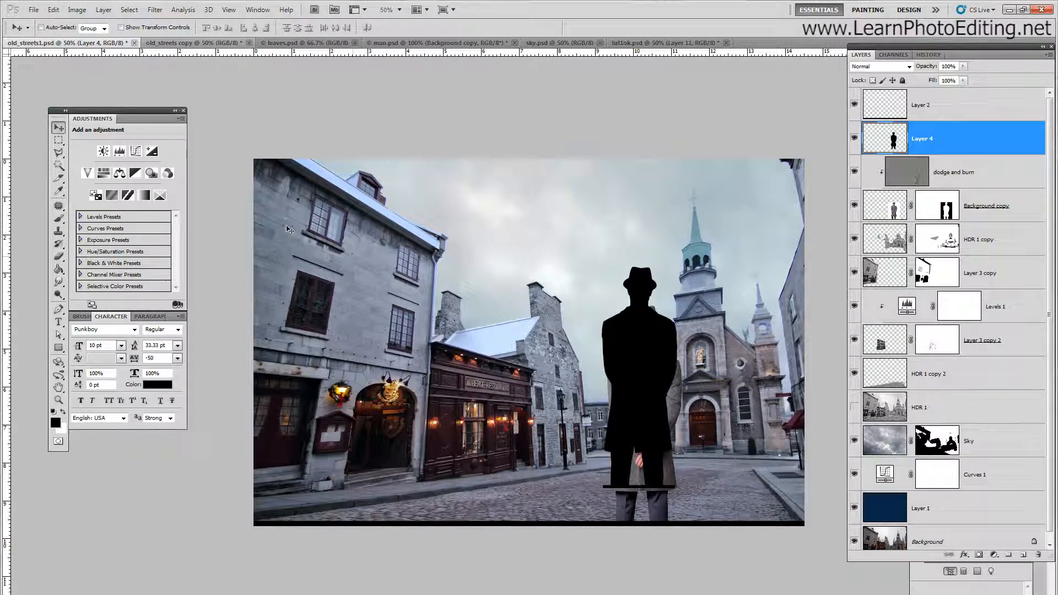
left_click(57, 141)
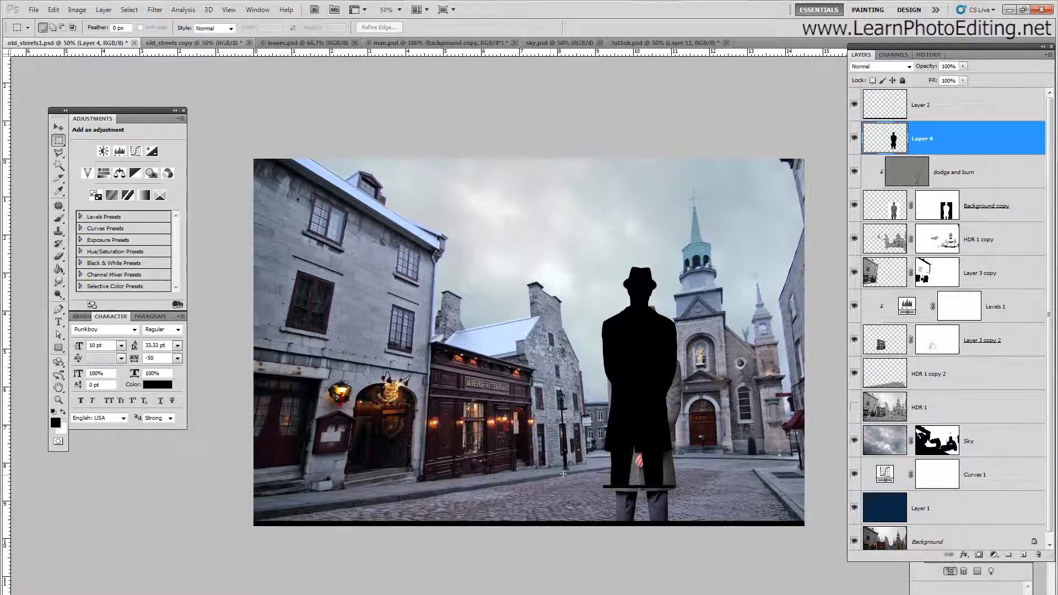
mouse_move(578, 509)
left_mouse_down()
mouse_move(662, 488)
mouse_move(717, 488)
left_mouse_up()
key("Delete")
left_click(712, 429)
left_click_drag(584, 507, 705, 485)
key("Delete")
left_click(659, 449)
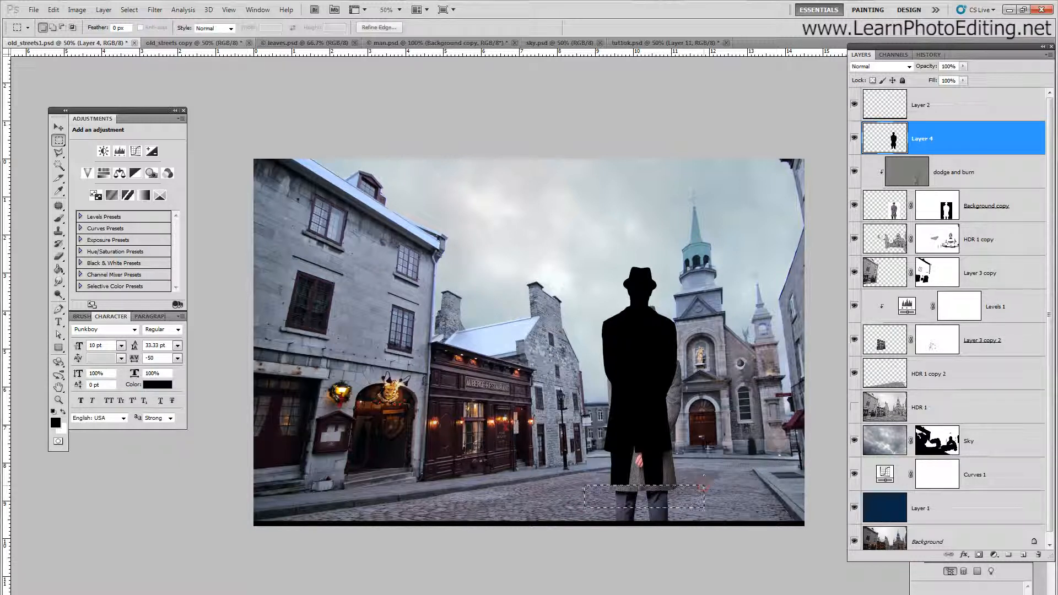
- Lower the silhouette back to ground level, place its layer beneath the man's layer, and offset it toward the church
left_click(58, 127)
left_click_drag(685, 255, 696, 293)
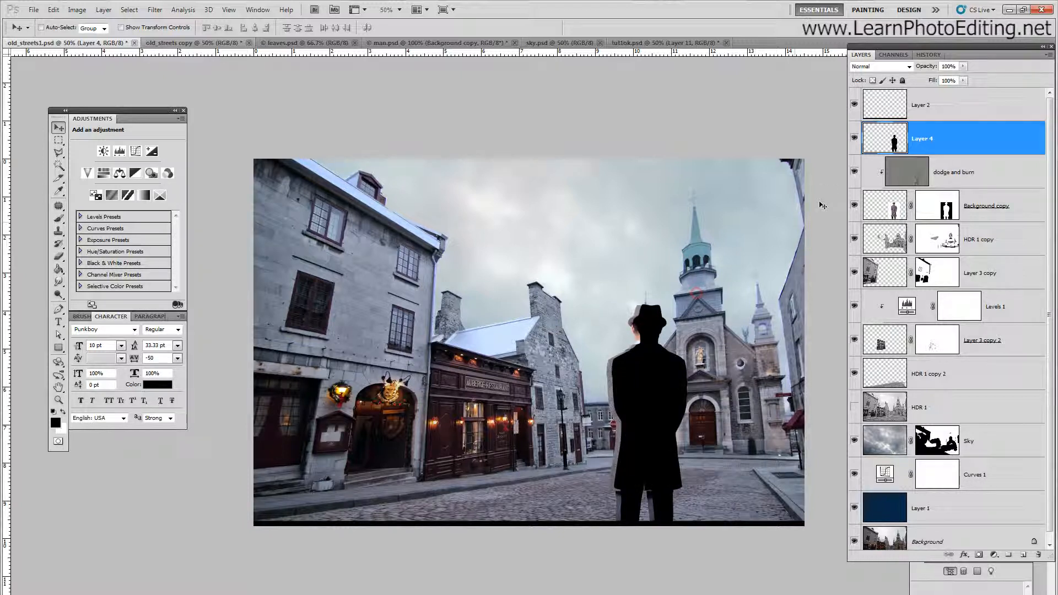
left_click_drag(938, 144, 956, 224)
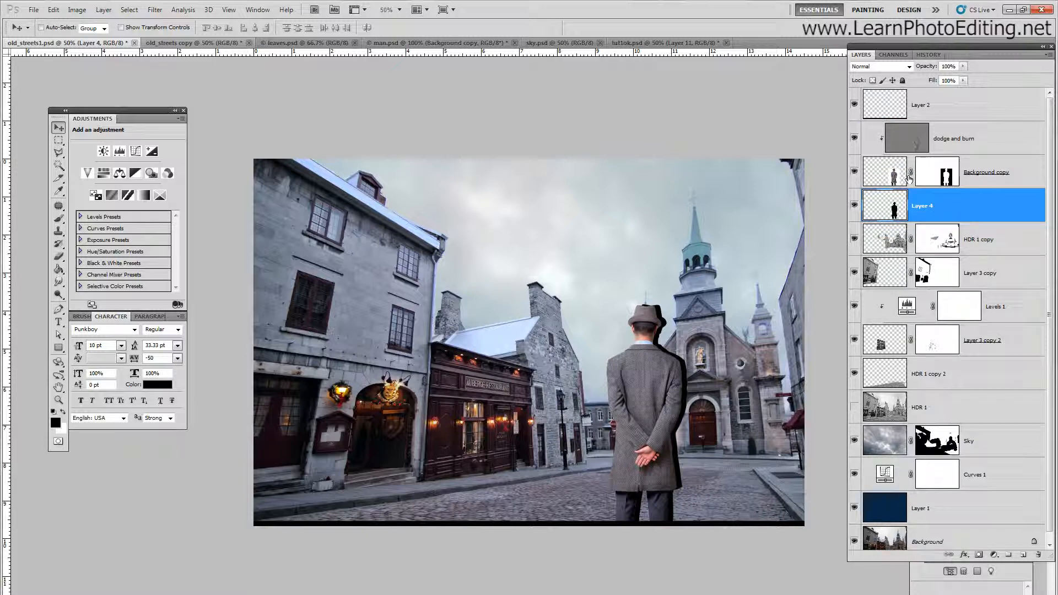
left_click_drag(701, 385, 696, 363)
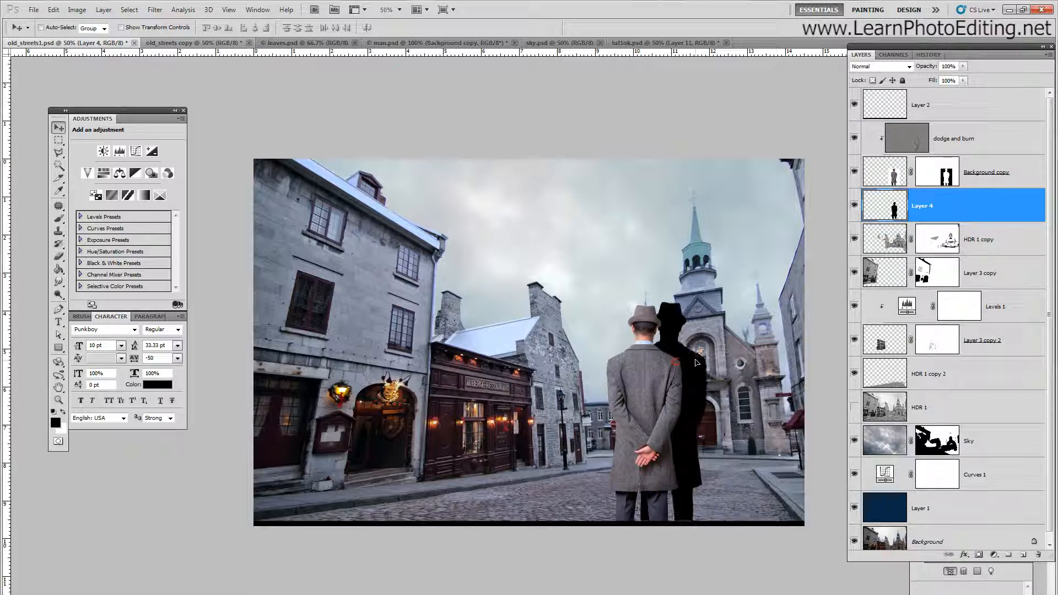
- Skew the silhouette down onto the cobblestones toward the church, to about 23% height and a -61° horizontal skew
left_click(53, 9)
mouse_move(103, 226)
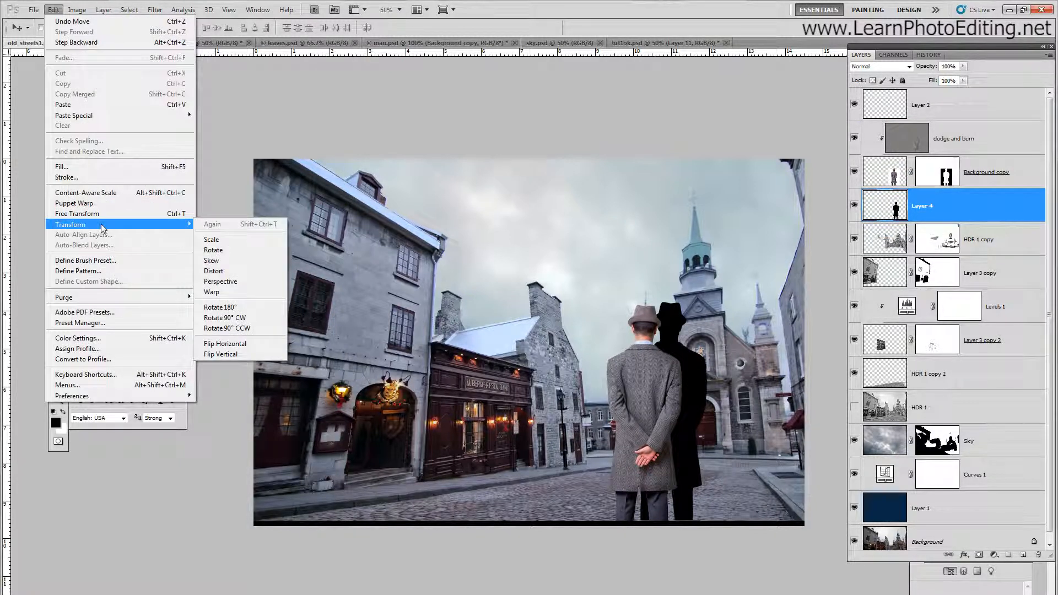
left_click(223, 260)
left_click_drag(723, 310, 727, 436)
left_click_drag(632, 309, 748, 490)
mouse_move(716, 469)
left_mouse_down()
mouse_move(702, 481)
mouse_move(720, 473)
left_mouse_up()
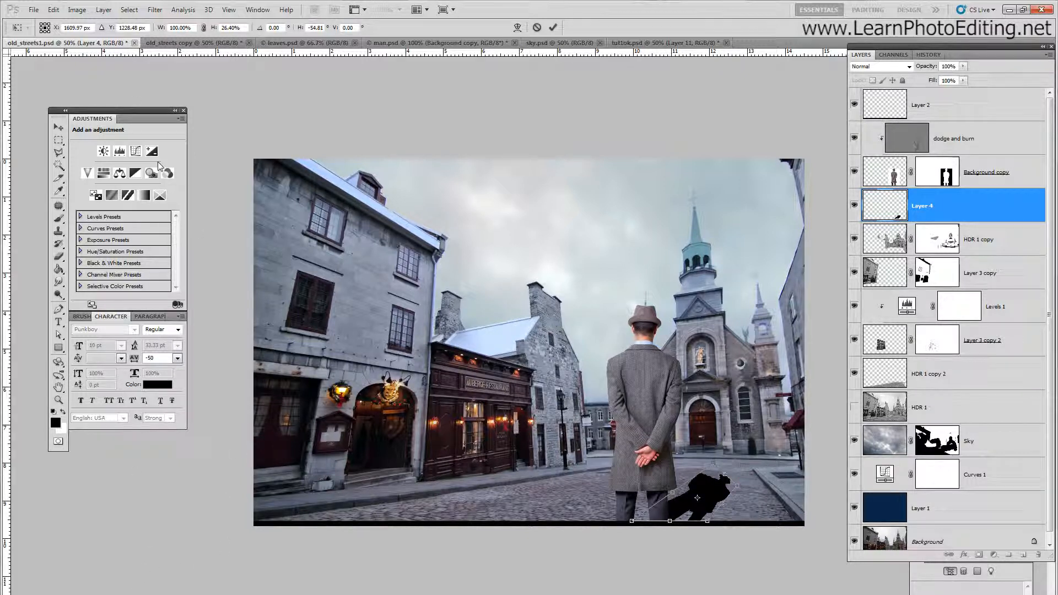
left_click_drag(707, 468, 724, 482)
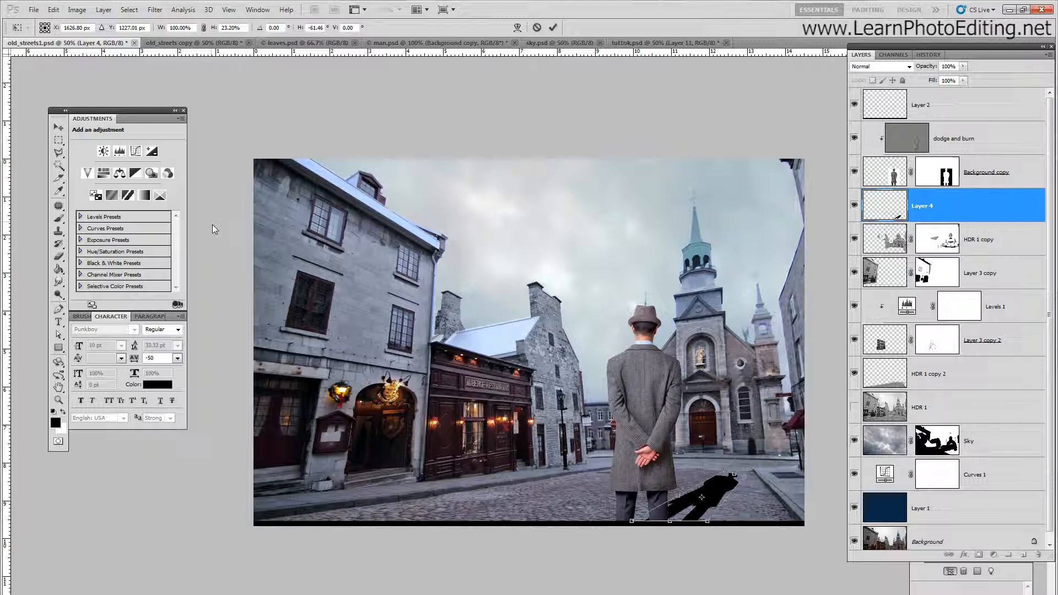
- Scale the skewed silhouette down to about 75% width and 19% height, keeping it on the cobblestones beside the man's feet
left_click(53, 9)
mouse_move(138, 225)
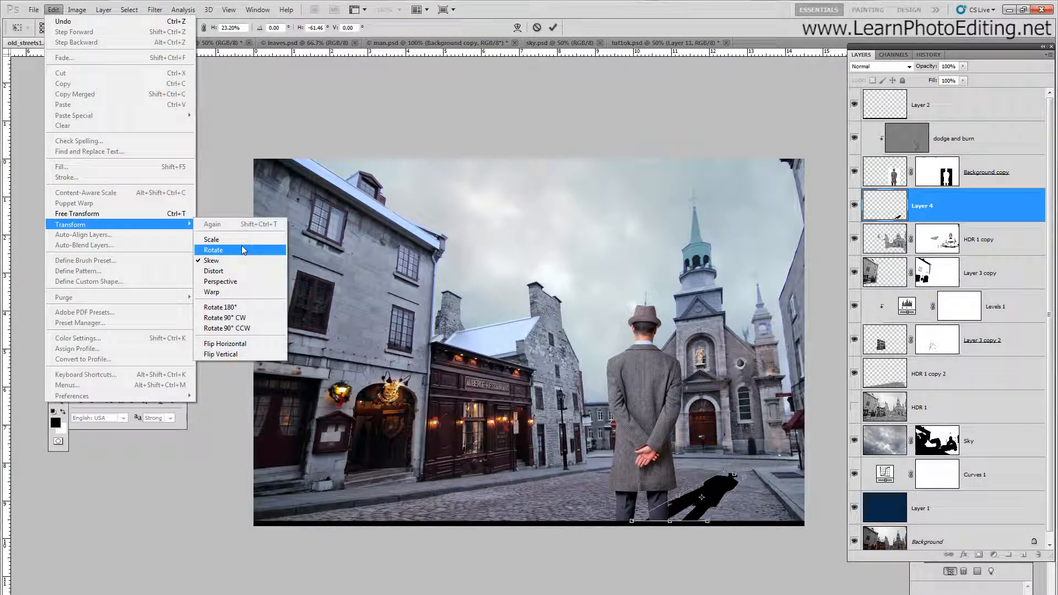
left_click(211, 239)
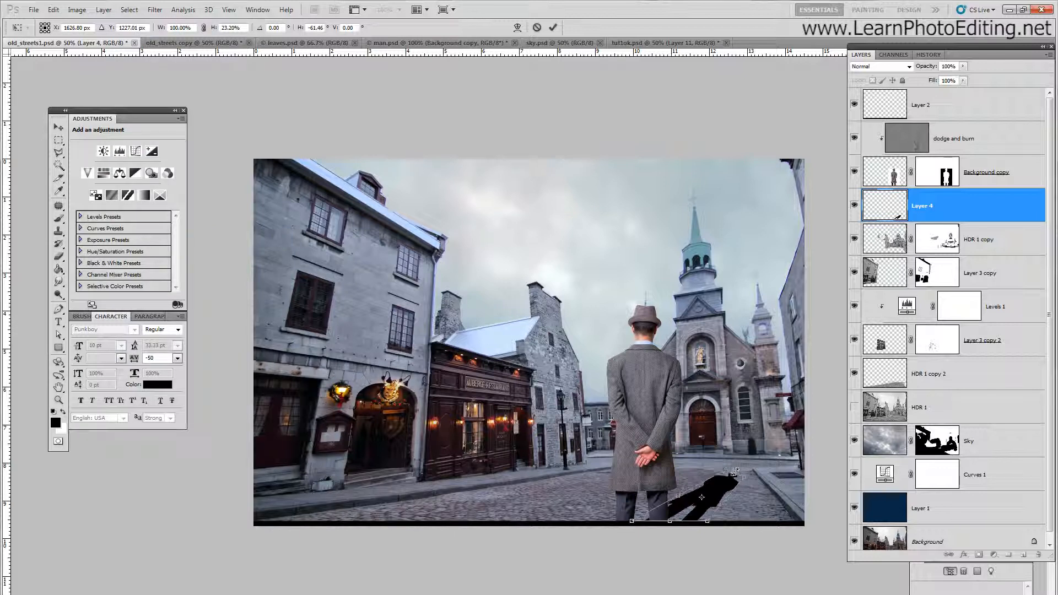
left_click_drag(734, 473, 730, 475)
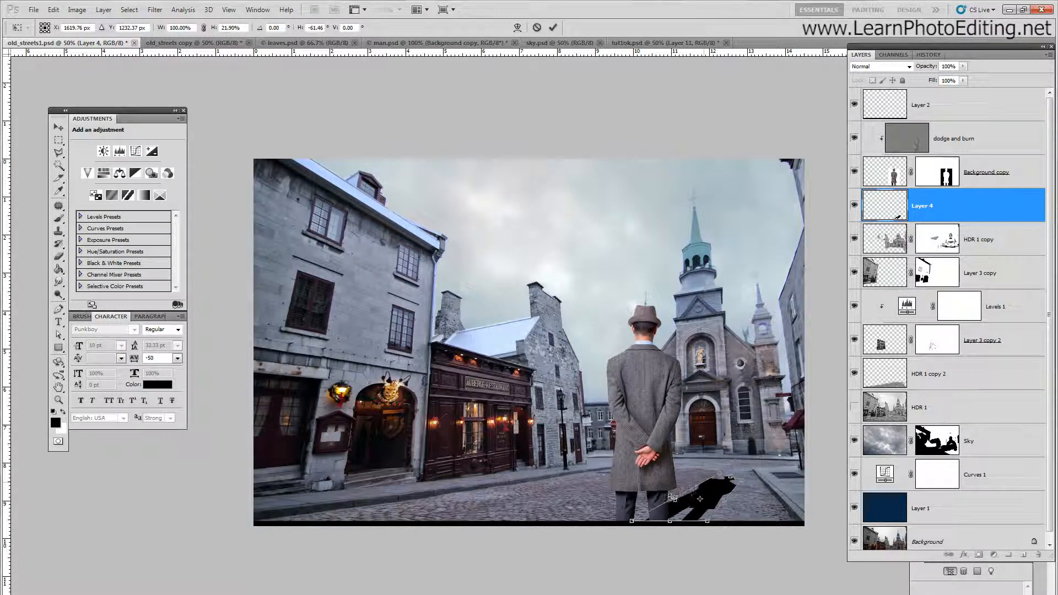
left_click_drag(675, 496, 684, 498)
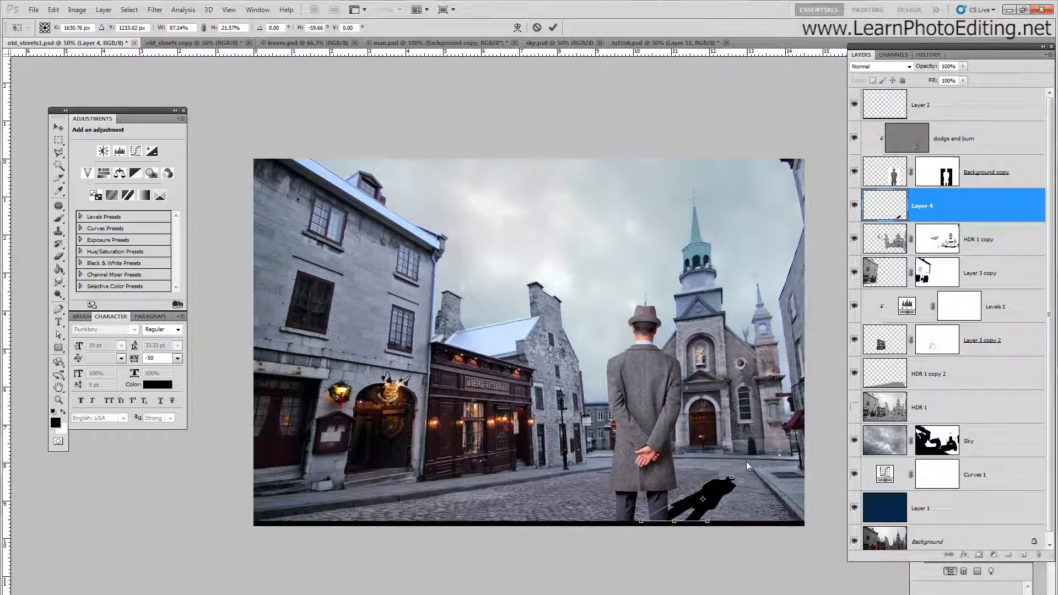
left_click_drag(732, 476, 726, 480)
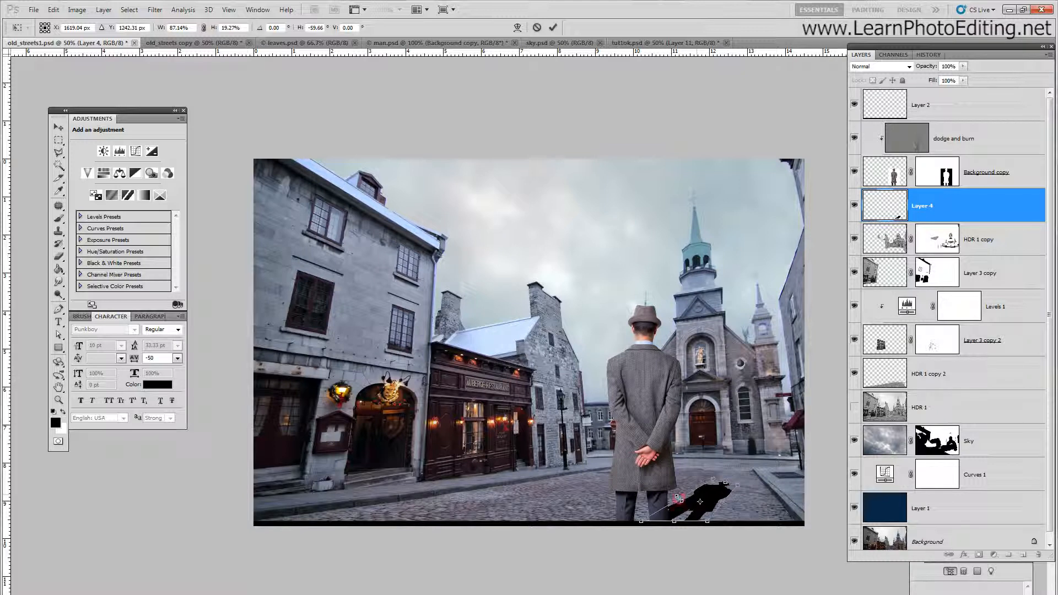
left_click_drag(678, 500, 682, 500)
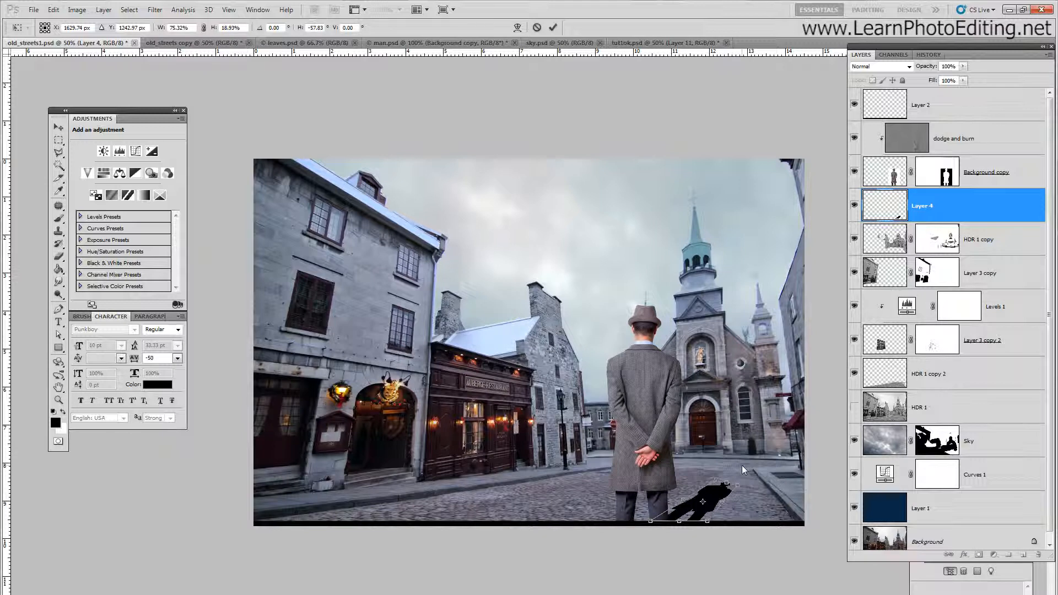
- Move the silhouette partly behind the man's legs so that the shadow's feet meet his shoes
left_click(707, 498)
left_click_drag(709, 499, 683, 497)
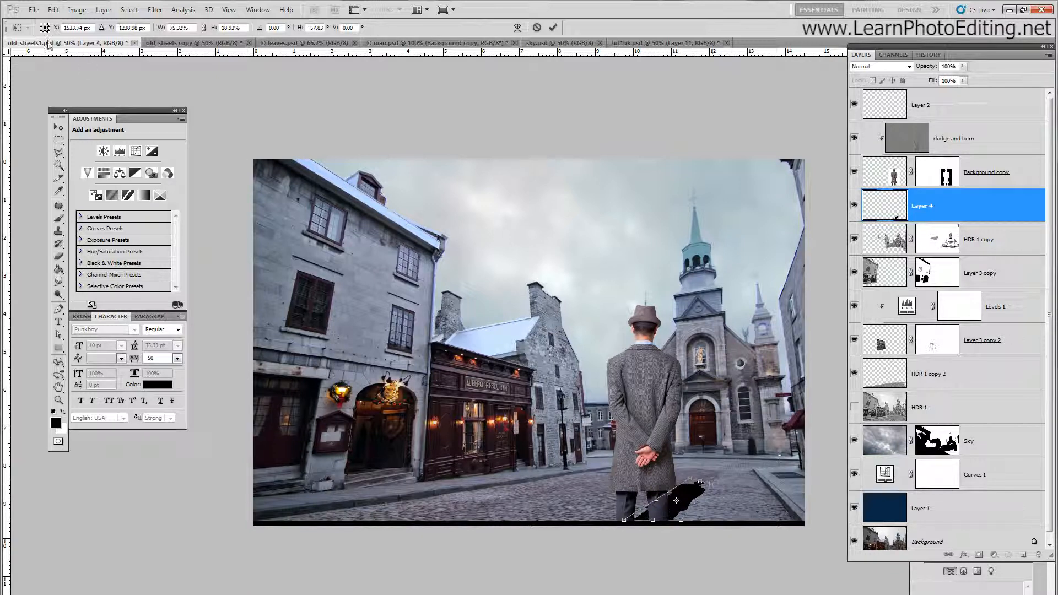
left_click(53, 9)
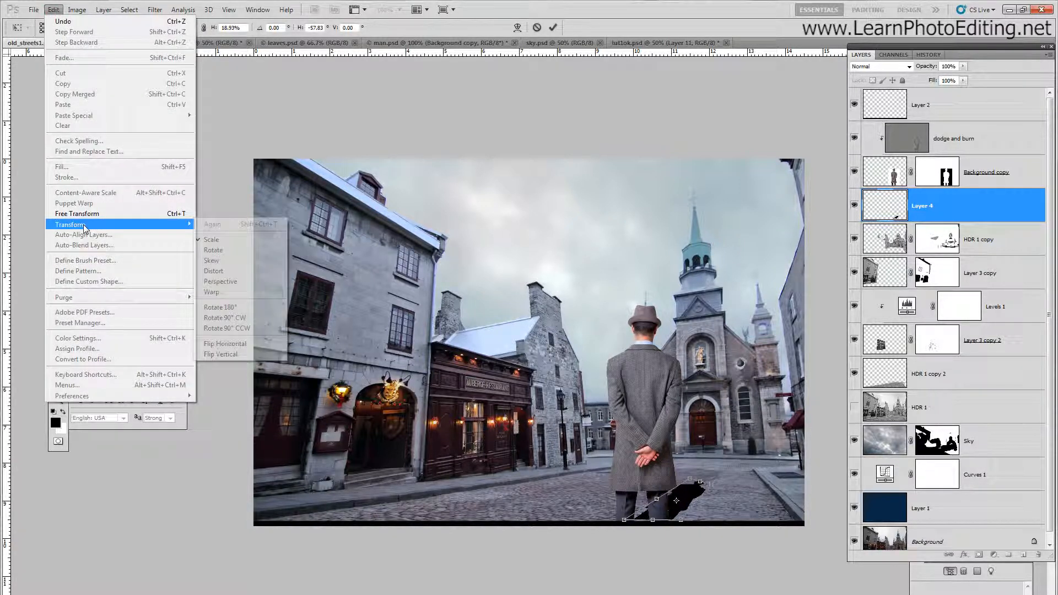
left_click(488, 4)
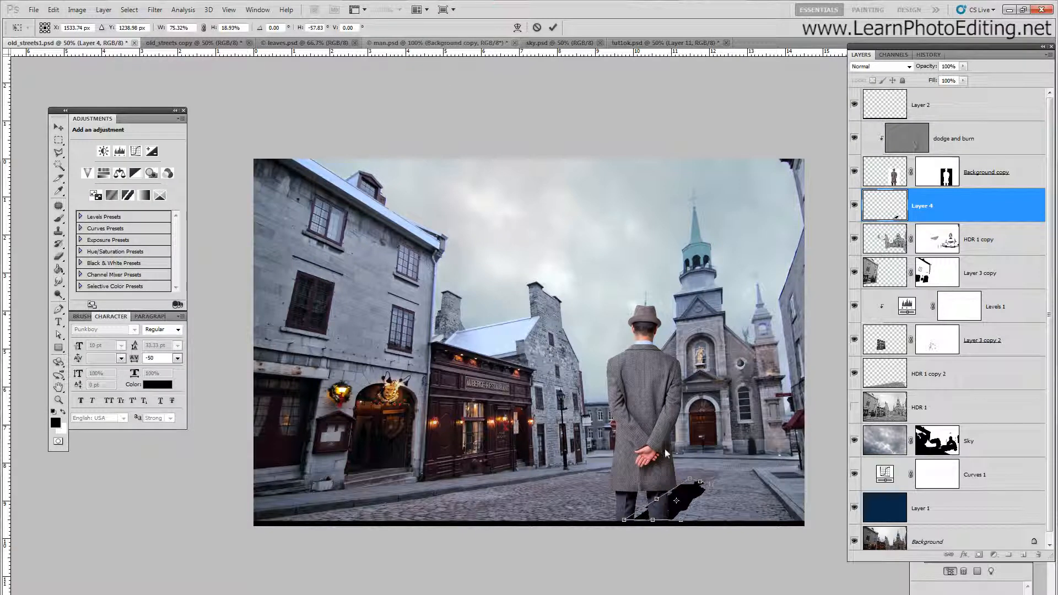
left_click_drag(679, 494, 686, 489)
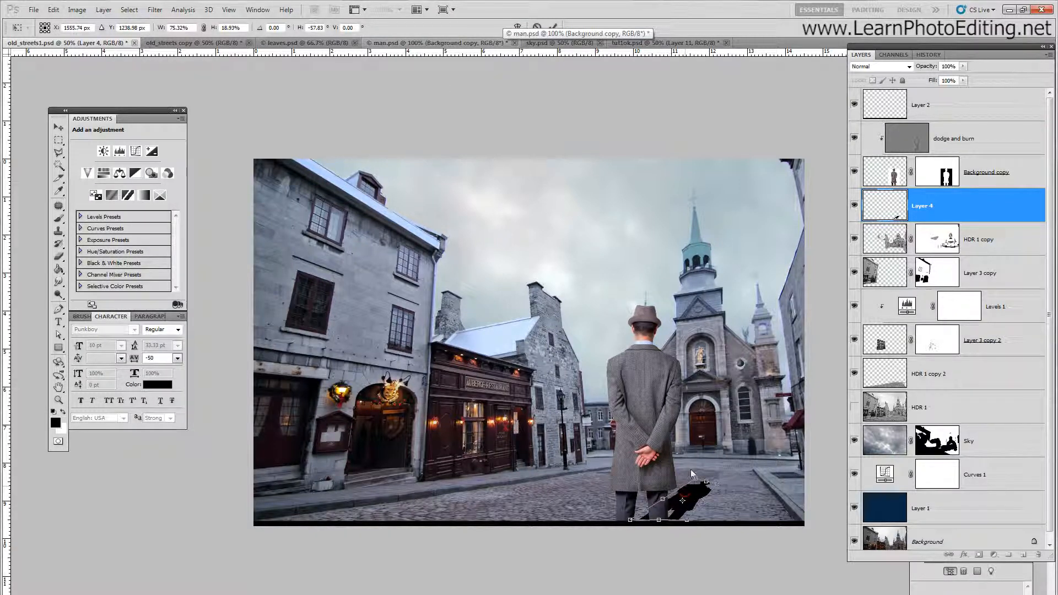
- Apply a slight Perspective transform to the head end of the silhouette, bringing its height to about 18%
left_click(53, 10)
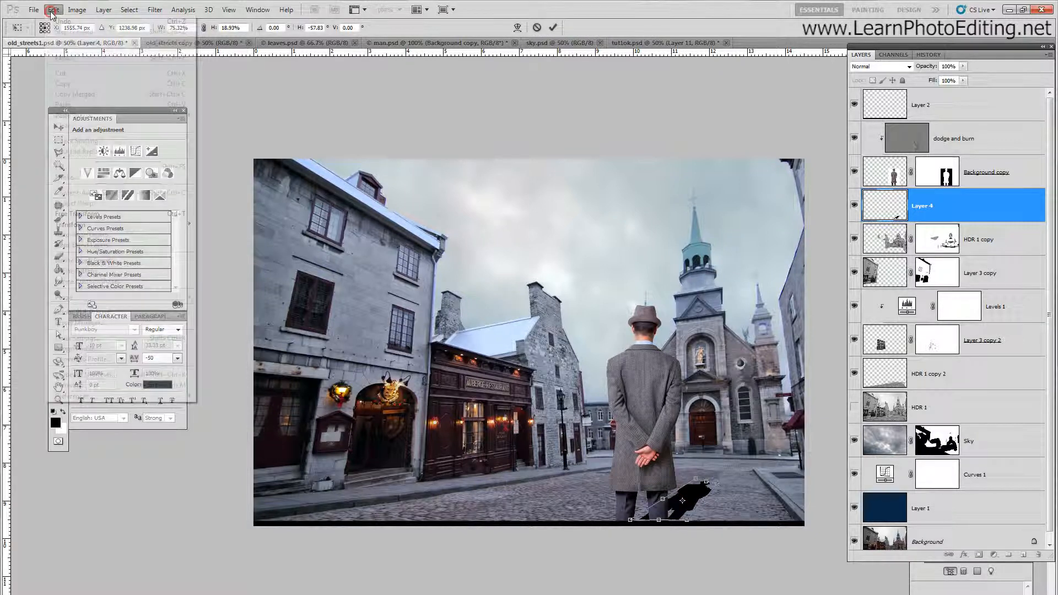
left_click(93, 228)
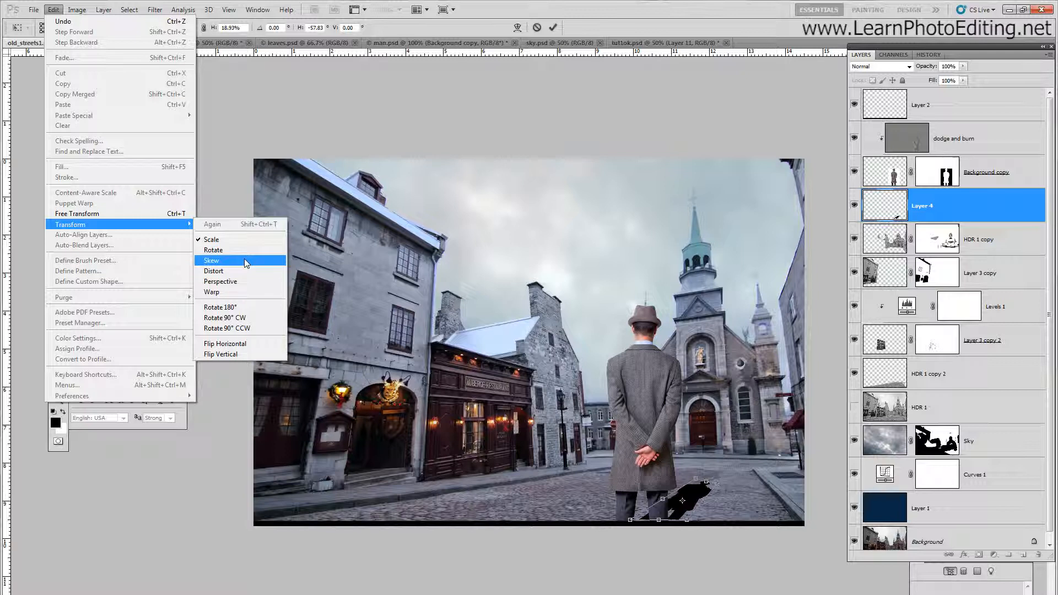
left_click(240, 281)
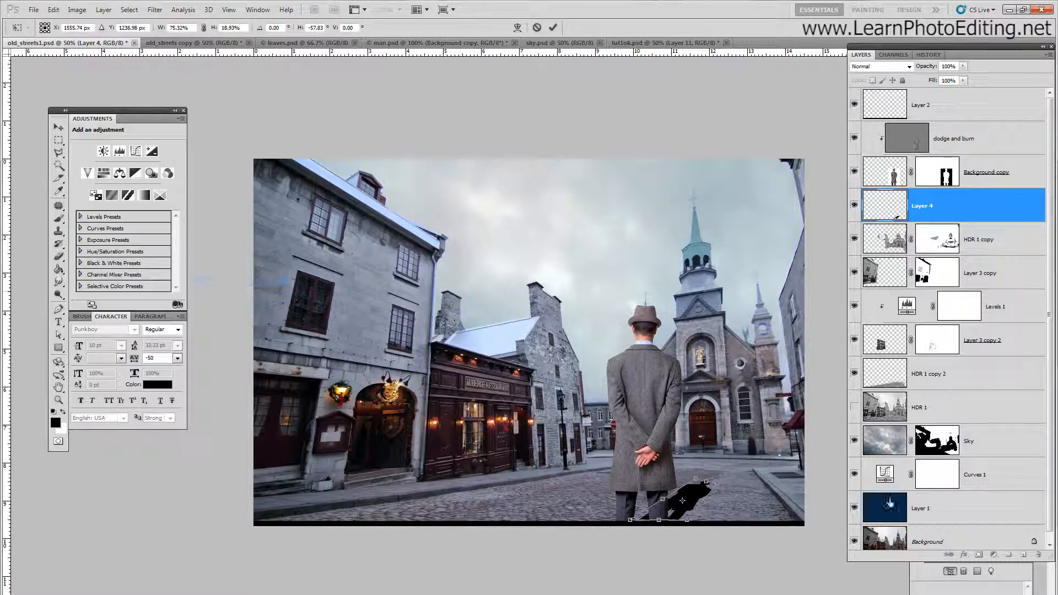
left_click_drag(719, 487, 716, 485)
- Skew the silhouette flatter to about 17% height and a -65° horizontal skew, apply the transformation, and nudge it against the man's feet
left_click(53, 10)
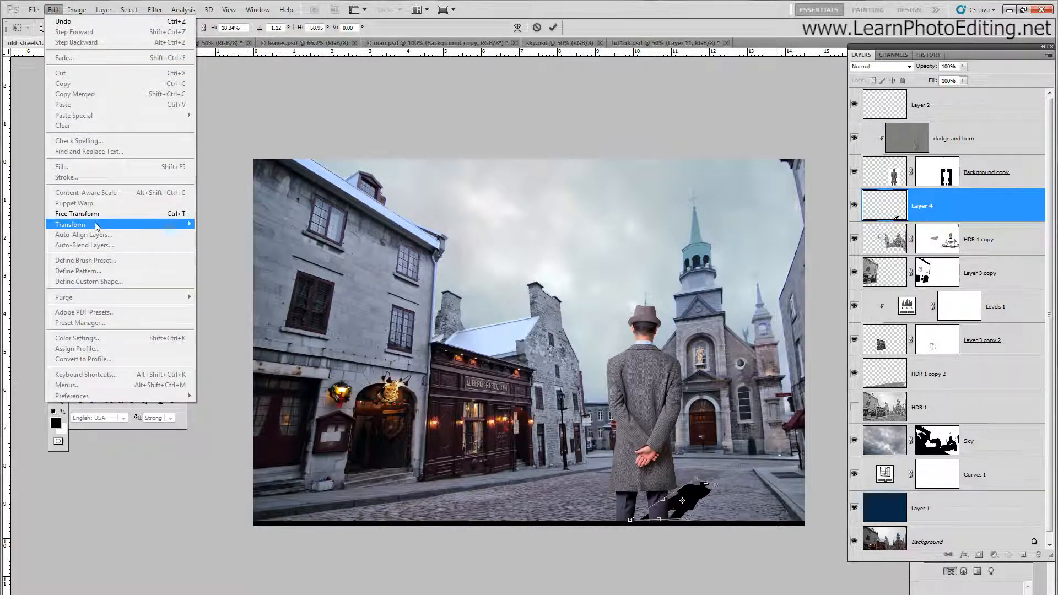
mouse_move(137, 224)
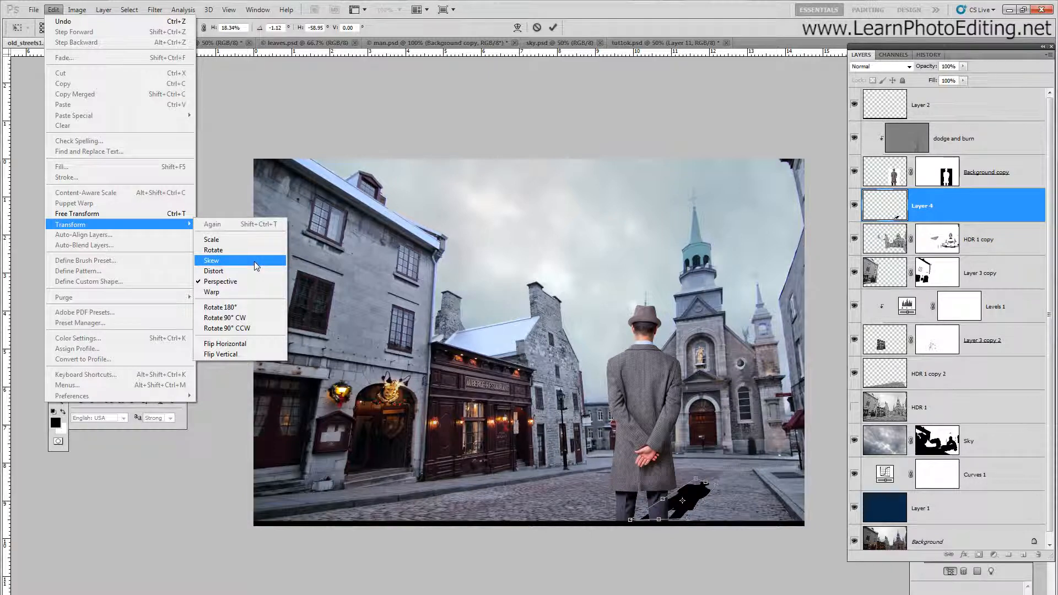
left_click(255, 265)
left_click_drag(717, 489, 716, 485)
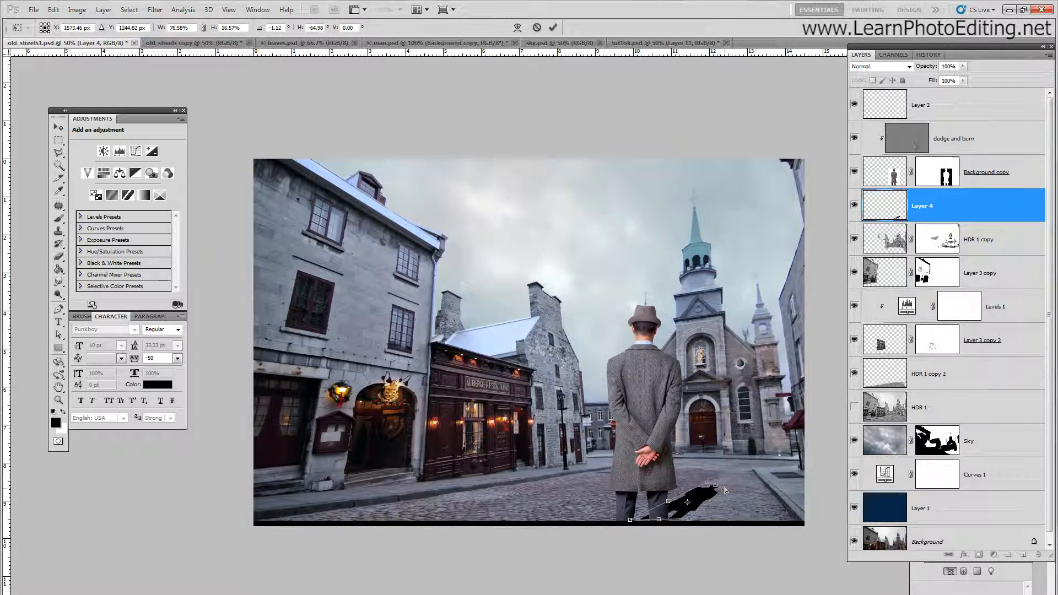
left_click_drag(707, 494, 706, 494)
left_click(57, 127)
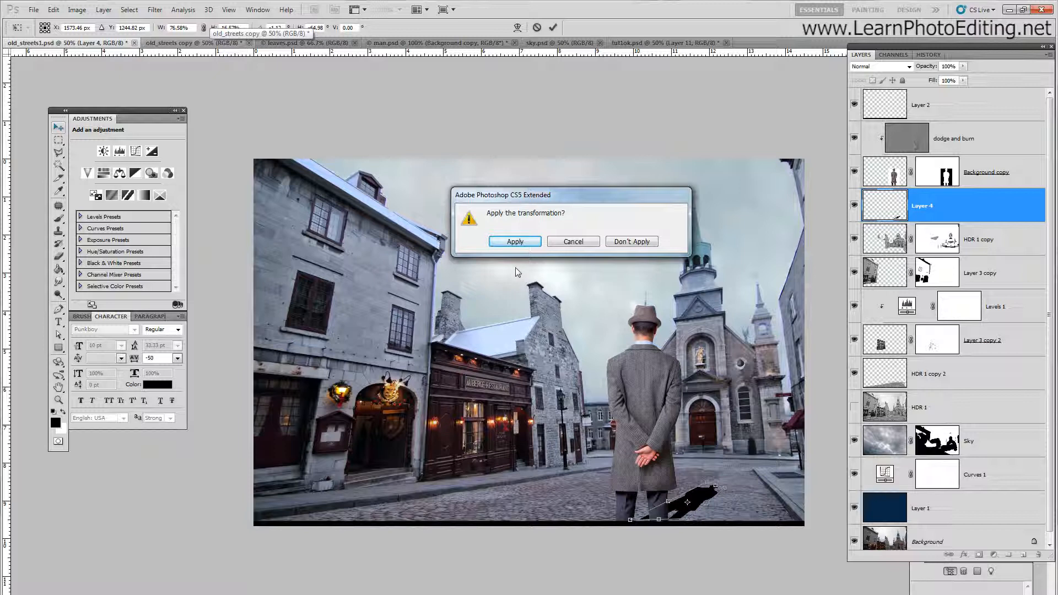
left_click(520, 242)
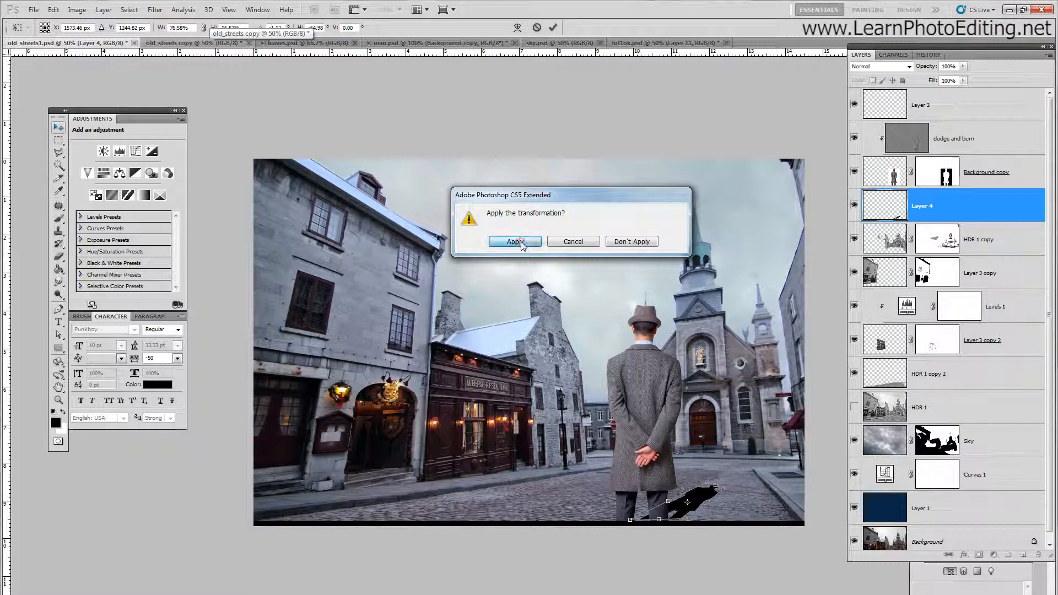
left_click_drag(709, 495, 705, 497)
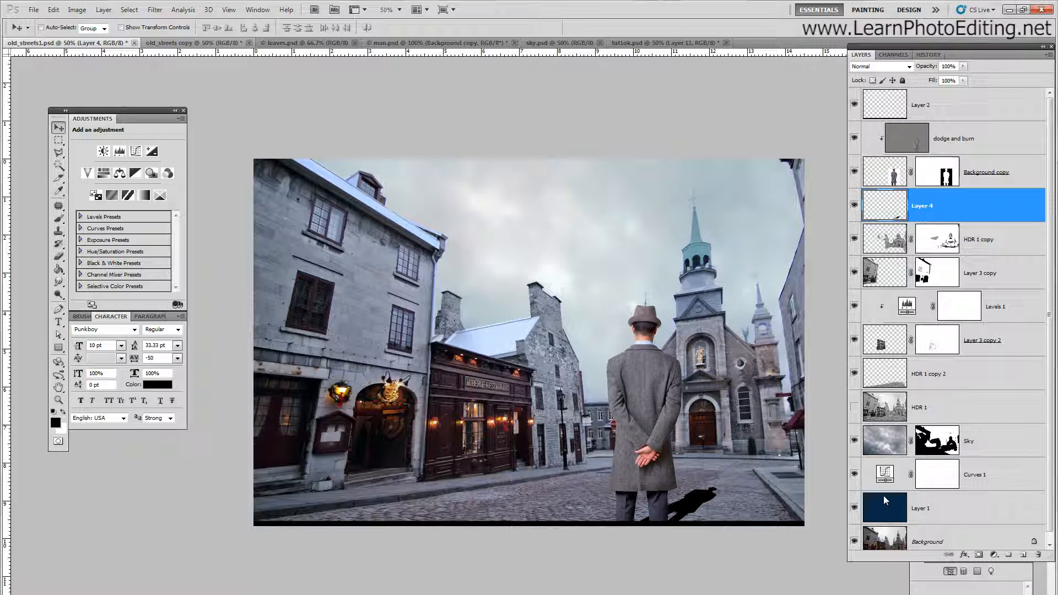
left_click_drag(726, 498, 728, 501)
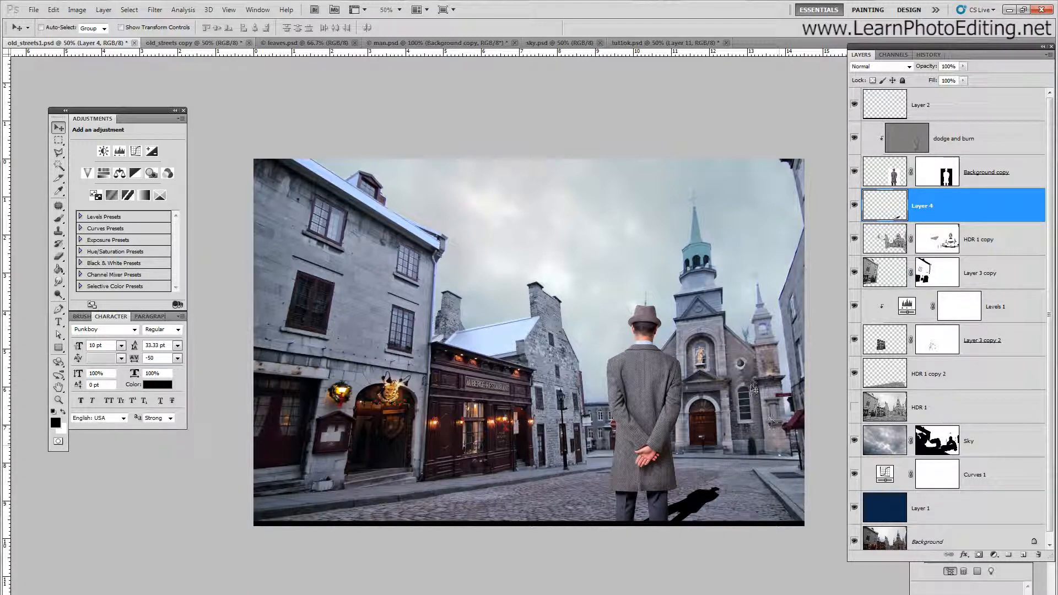
left_click(155, 10)
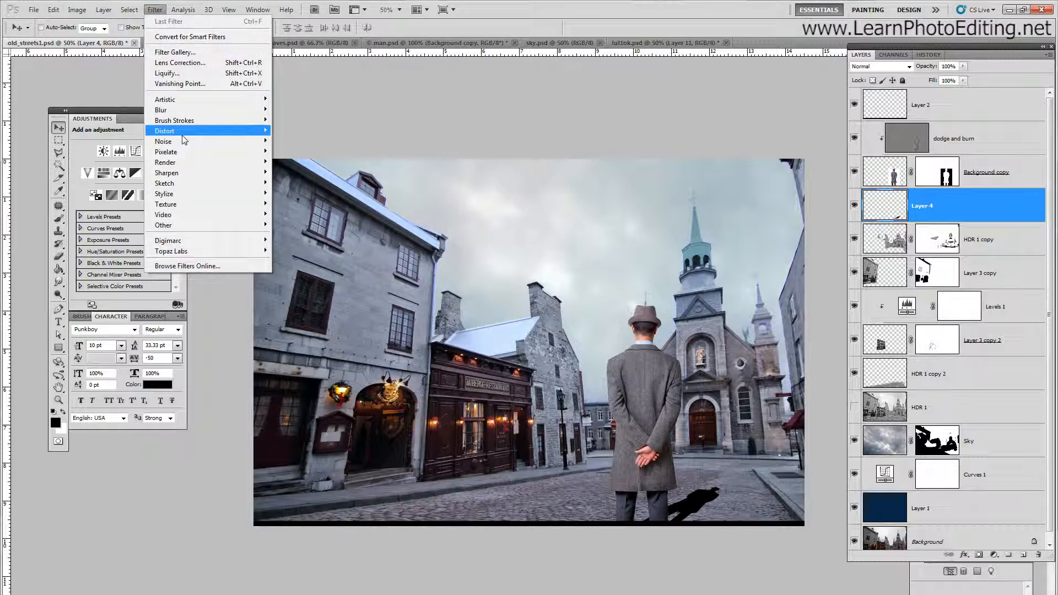
mouse_move(180, 113)
left_click(311, 152)
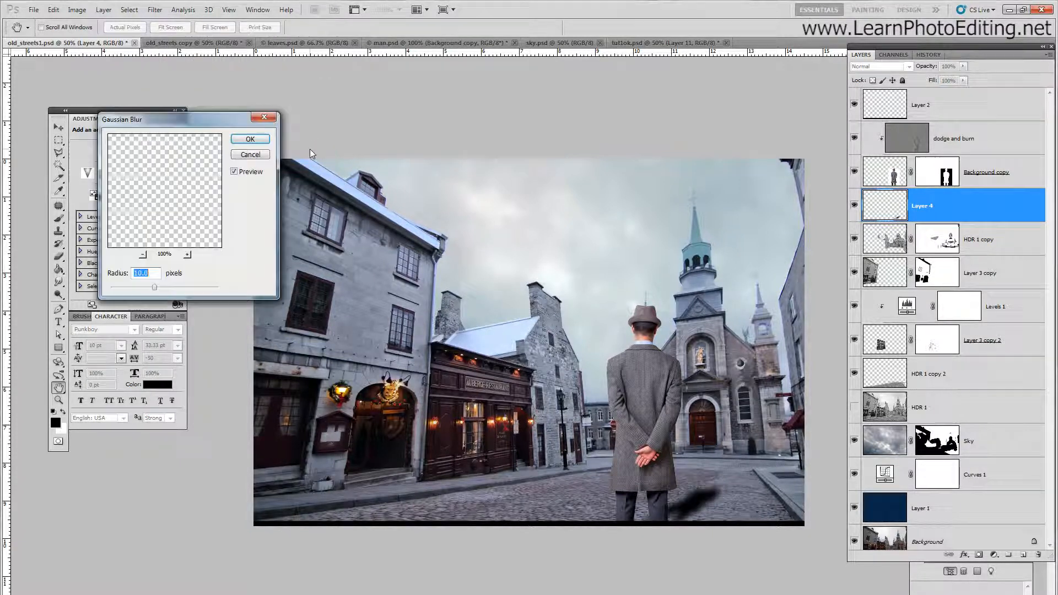
left_click(250, 154)
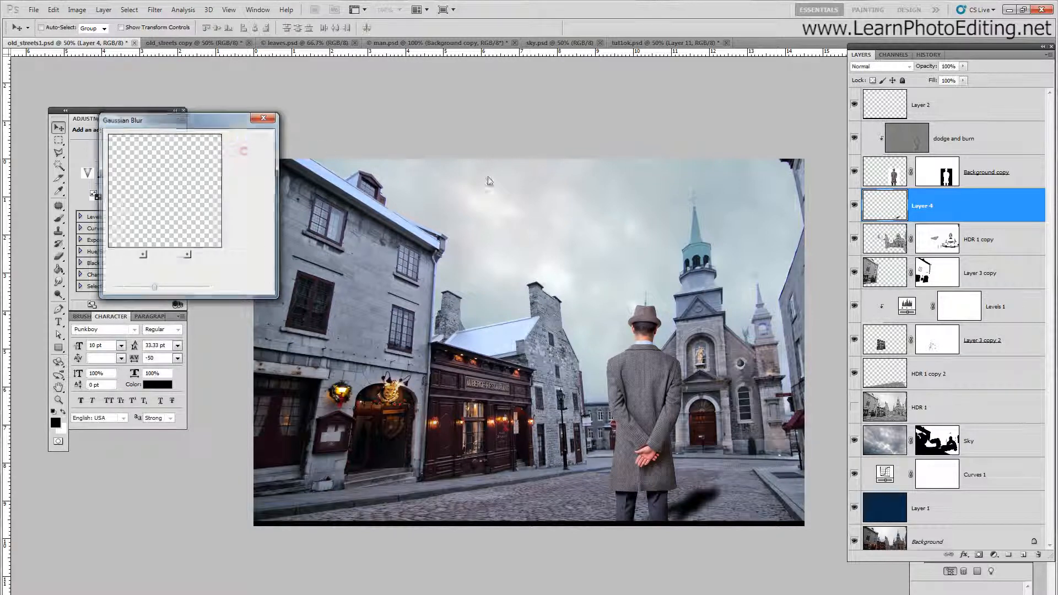
- Set the silhouette layer's blend mode to Soft Light and its opacity to 50%
left_click(908, 66)
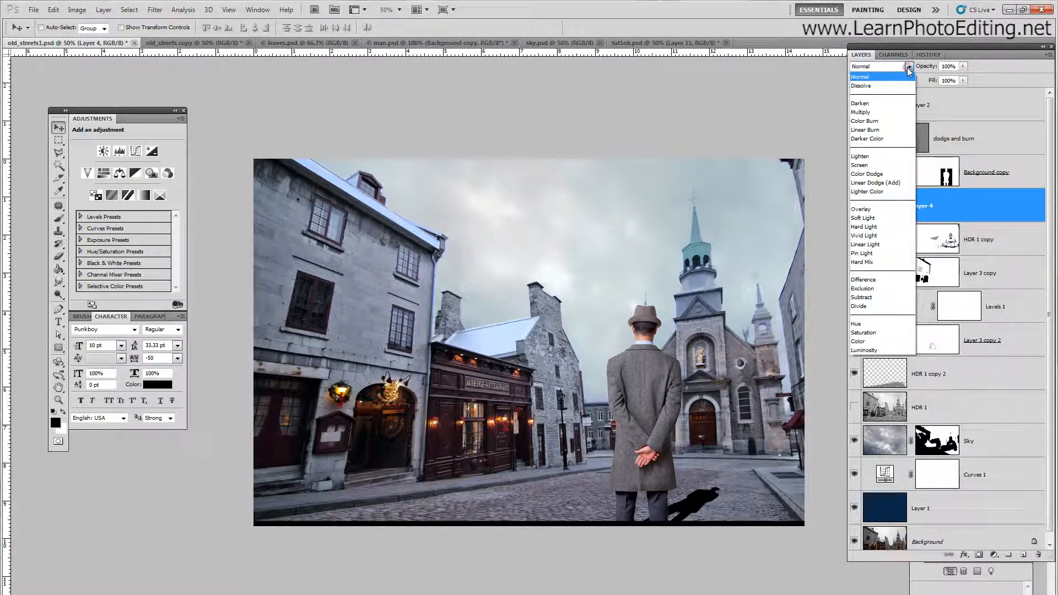
left_click(870, 209)
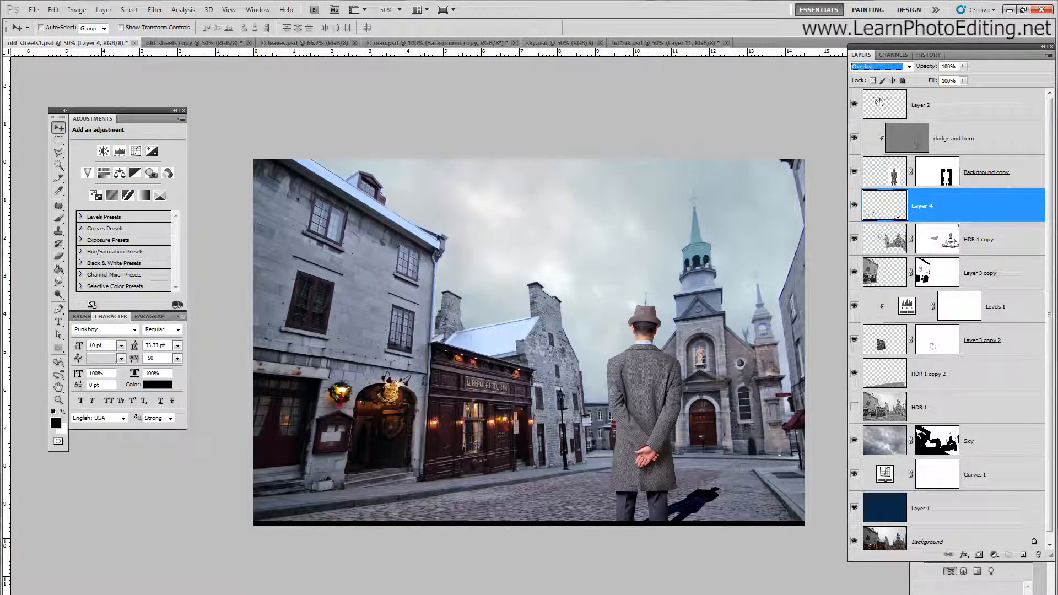
left_click(877, 67)
left_click(873, 218)
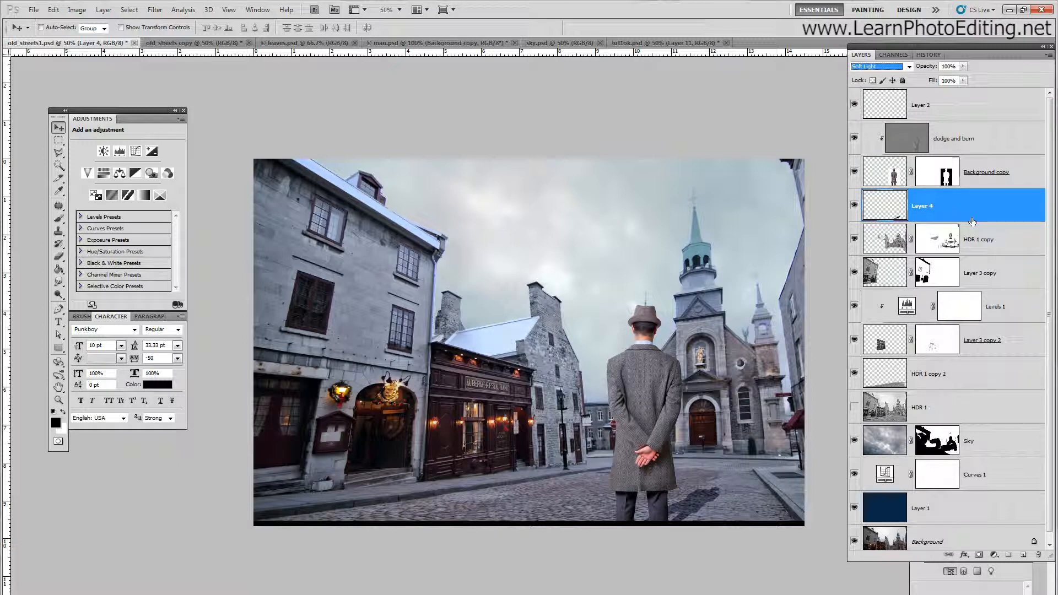
left_click(949, 65)
type("50")
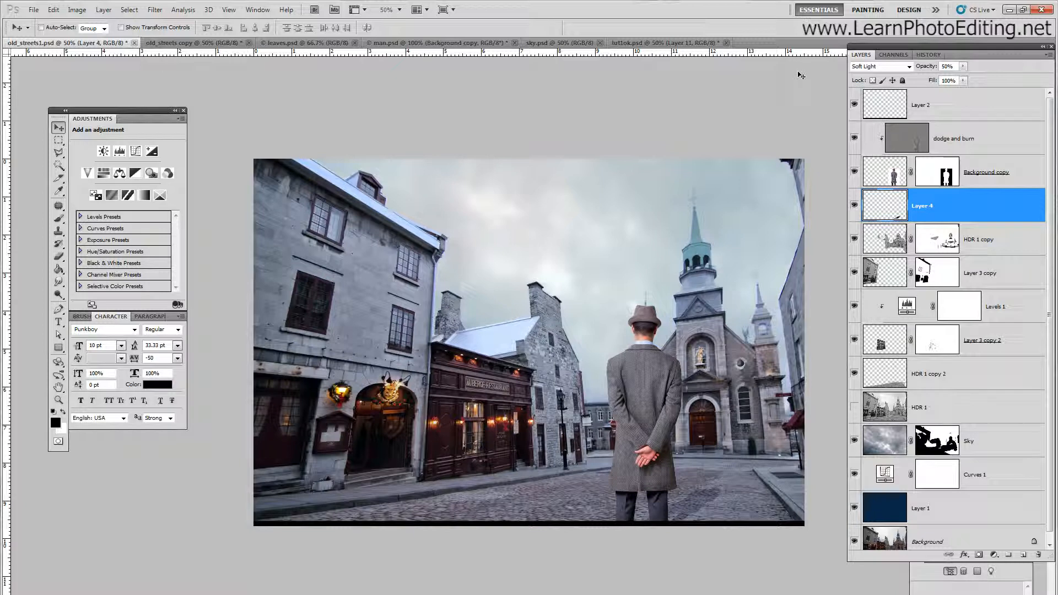
- Soften the silhouette with a Gaussian Blur of 3 pixels and compare the image with the layer hidden and shown
left_click(155, 10)
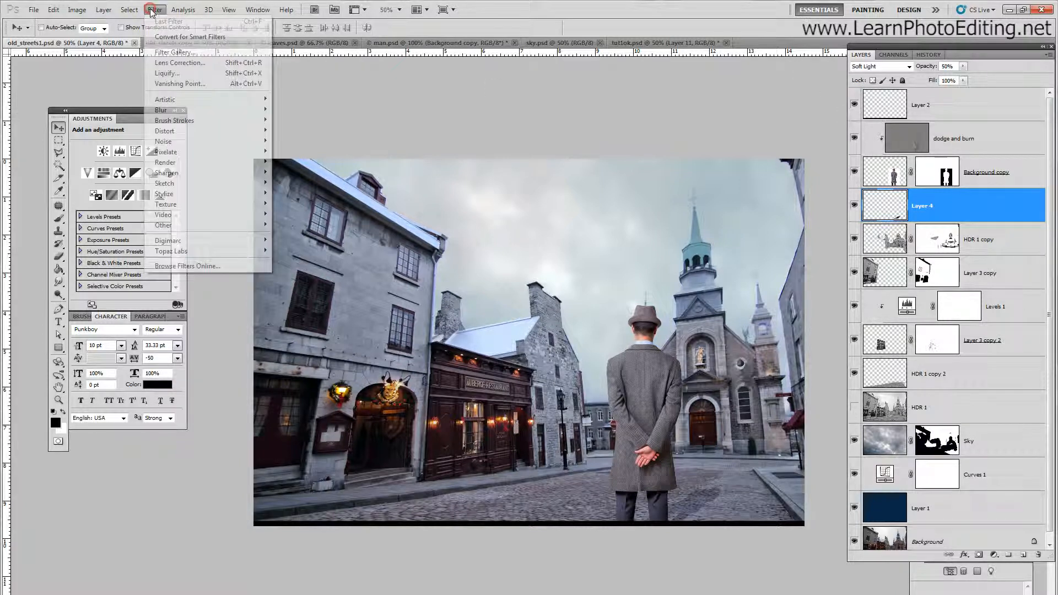
mouse_move(174, 111)
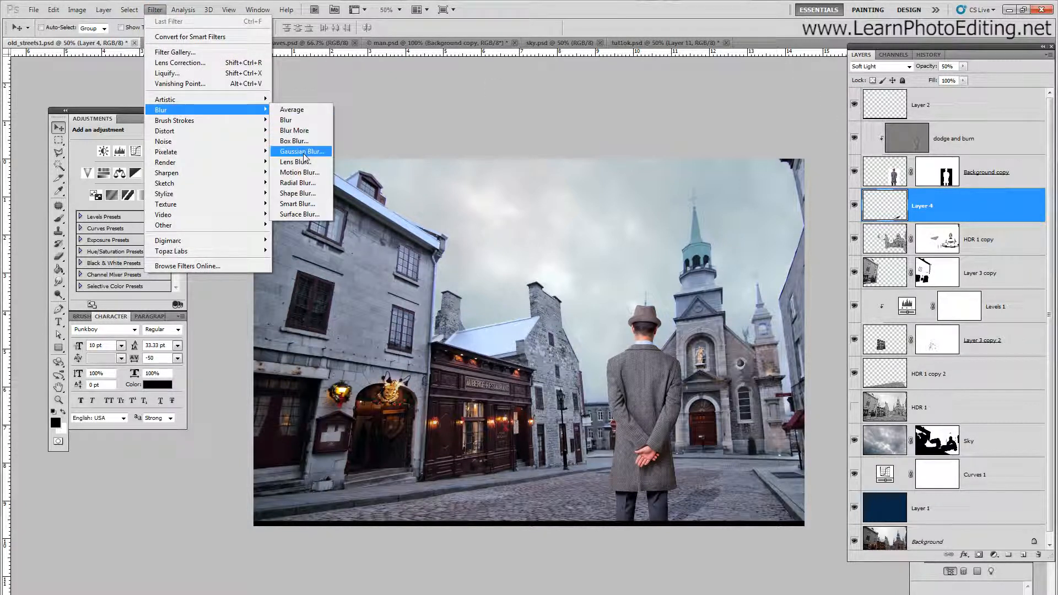
left_click(300, 151)
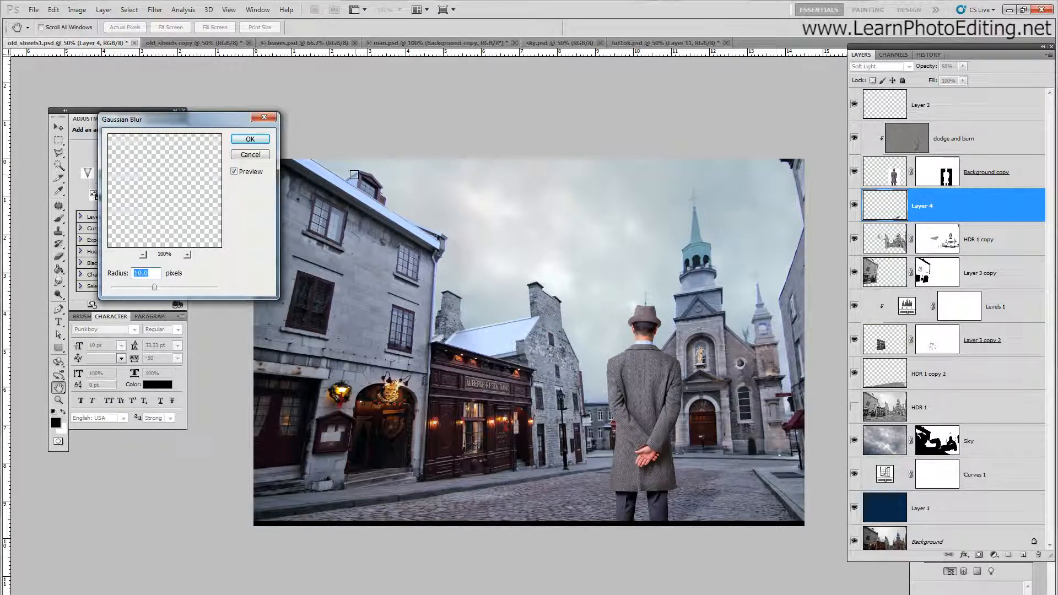
type("5")
left_click_drag(149, 272, 63, 270)
type("3")
left_click(250, 139)
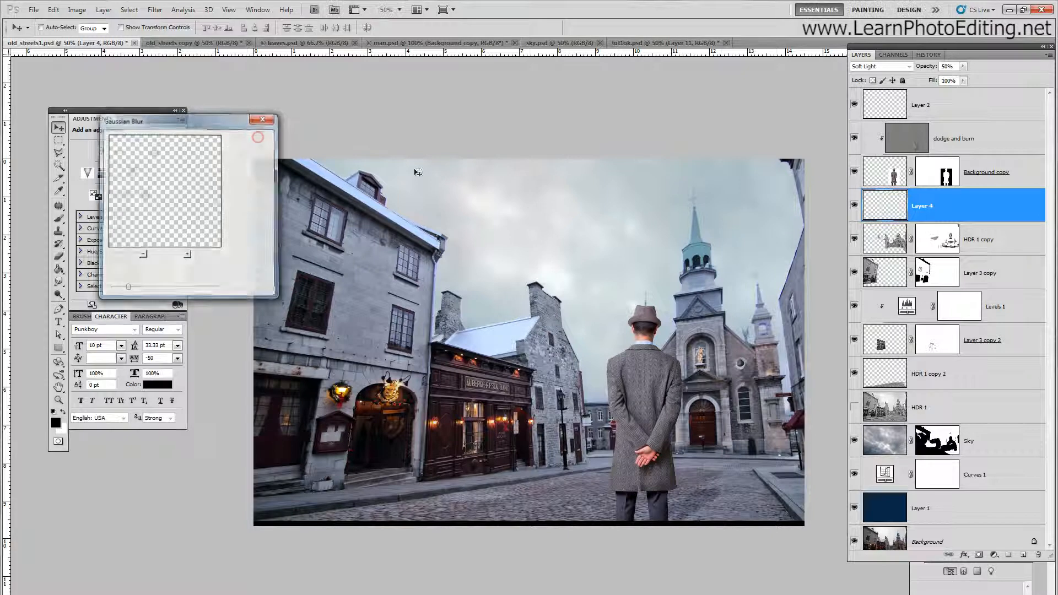
left_click(854, 206)
left_click(855, 206)
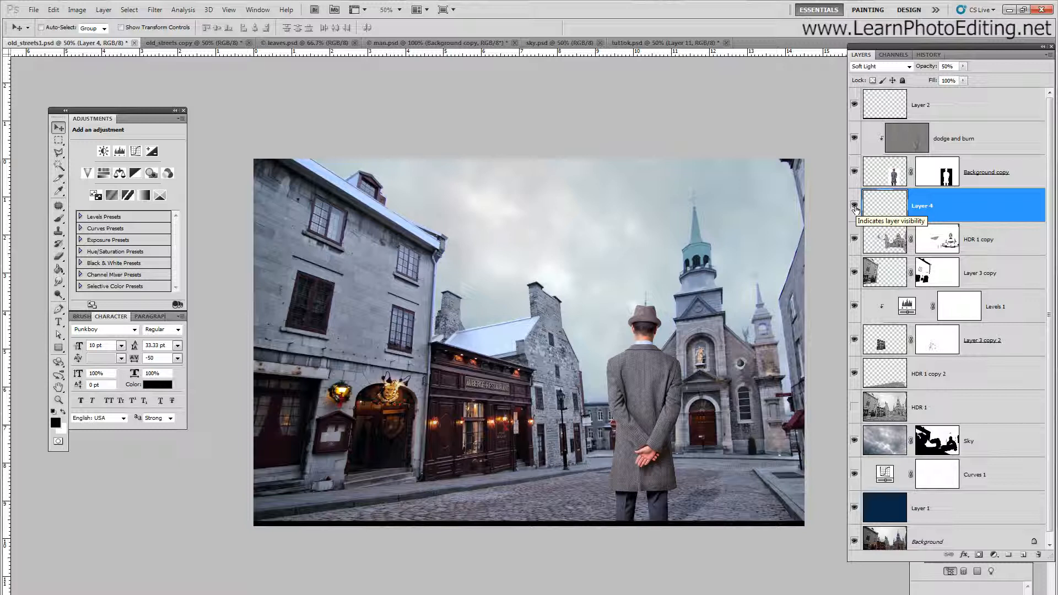
- Rename the silhouette layer as "shadow" and the masked cut-out layer above it as "man"
scroll(881, 248, "down", 1)
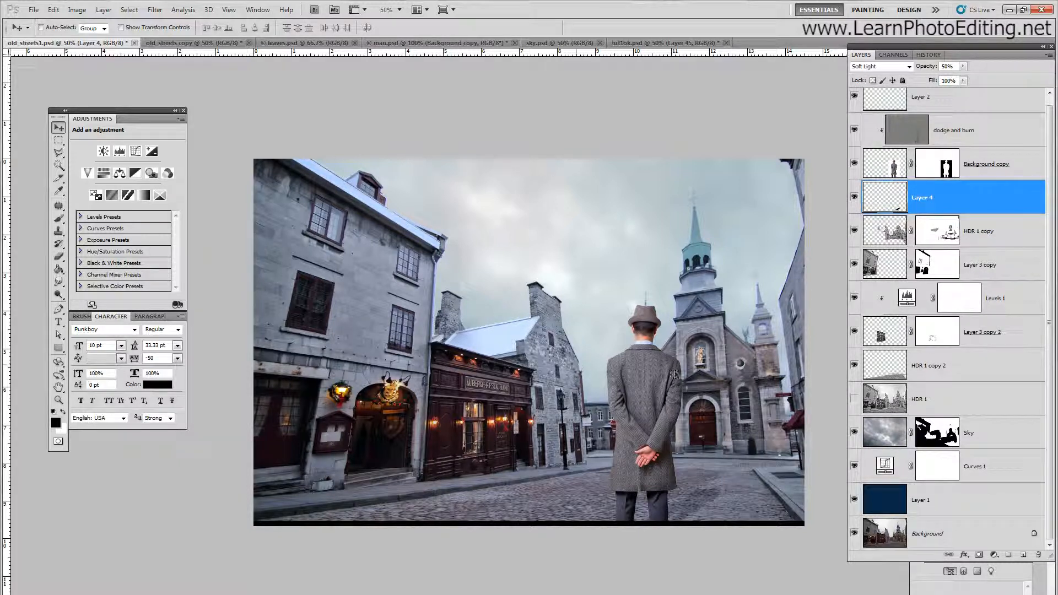
double_click(928, 199)
type("s")
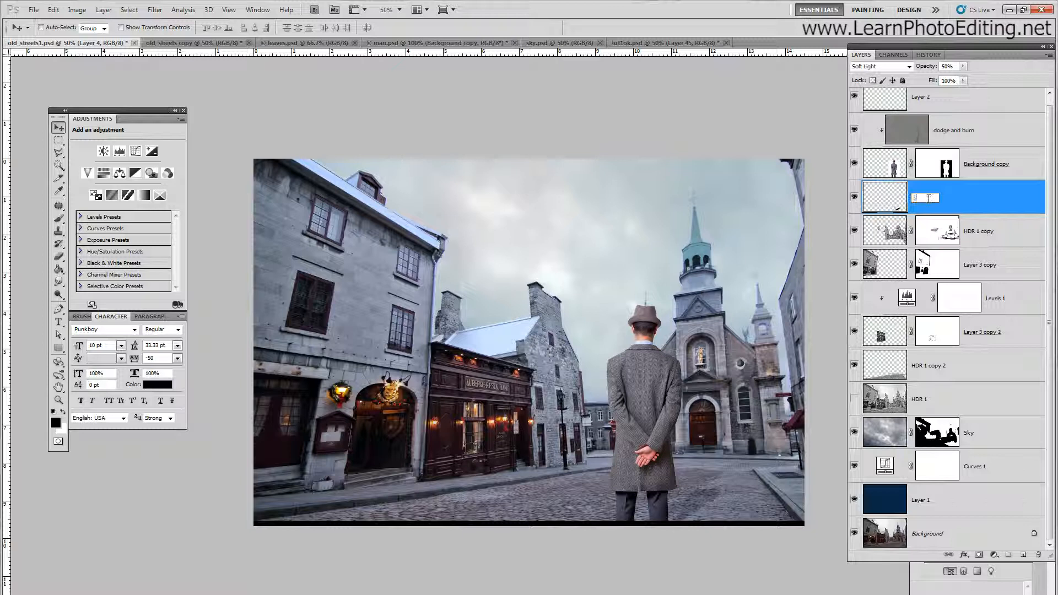
type("hoadow")
double_click(976, 164)
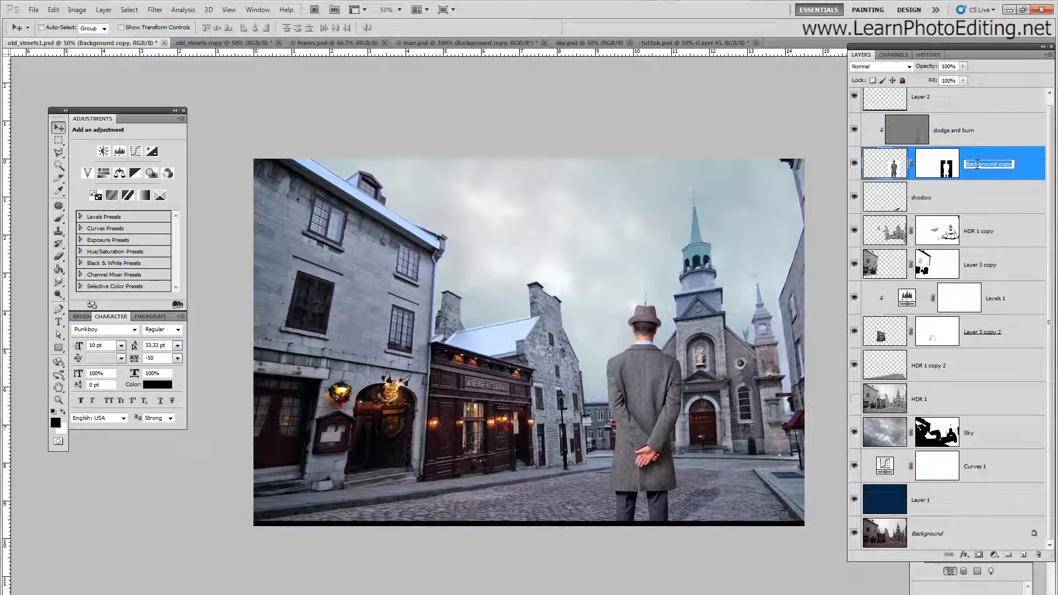
type("man")
key("Return")
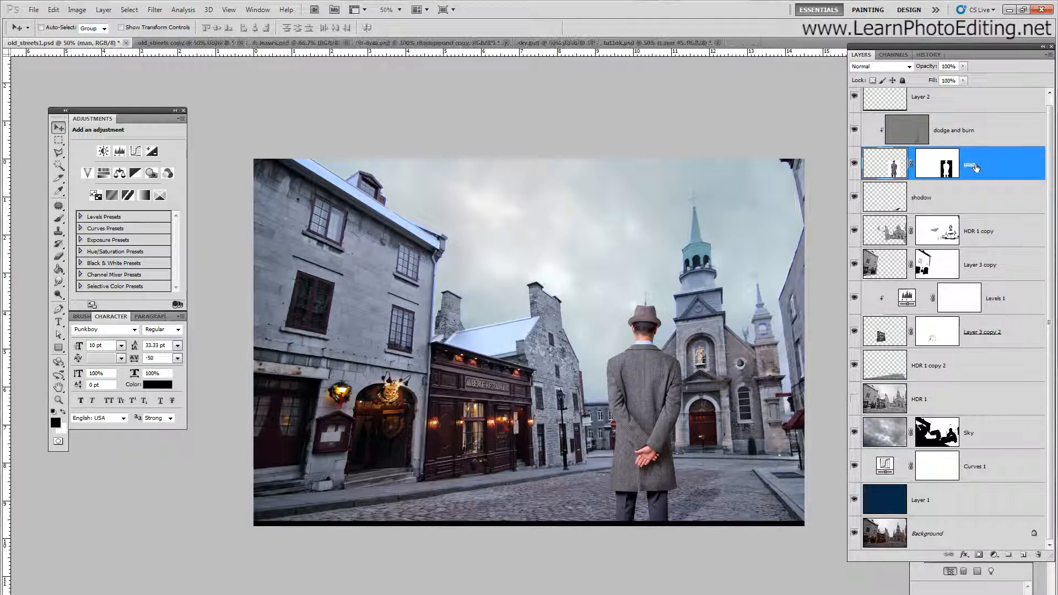
- Rename Layer 2 at the top of the layer stack as "lower black bar"
double_click(951, 102)
left_click(1047, 67)
double_click(920, 103)
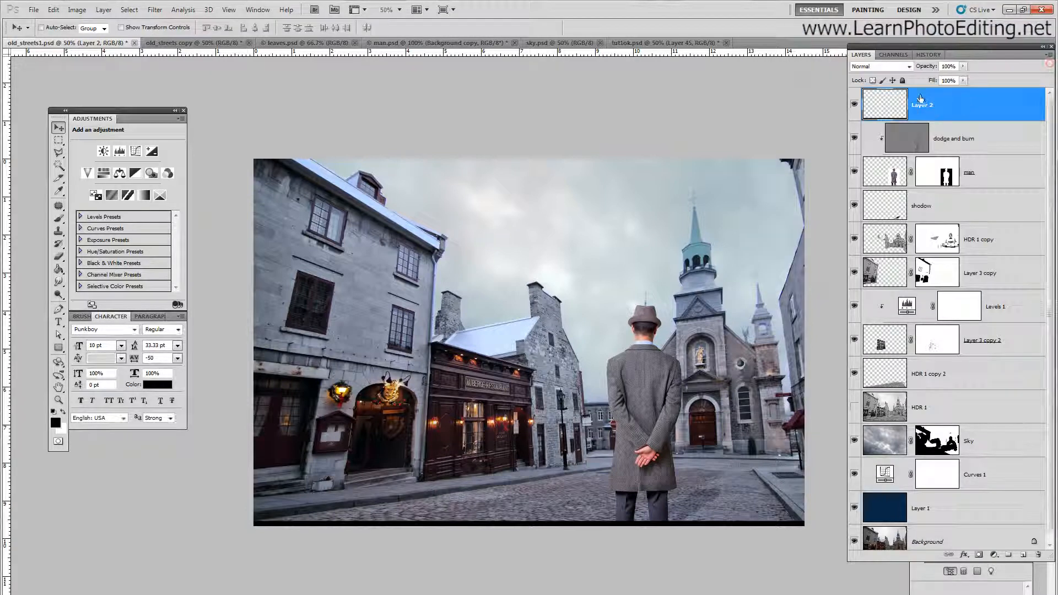
type("low")
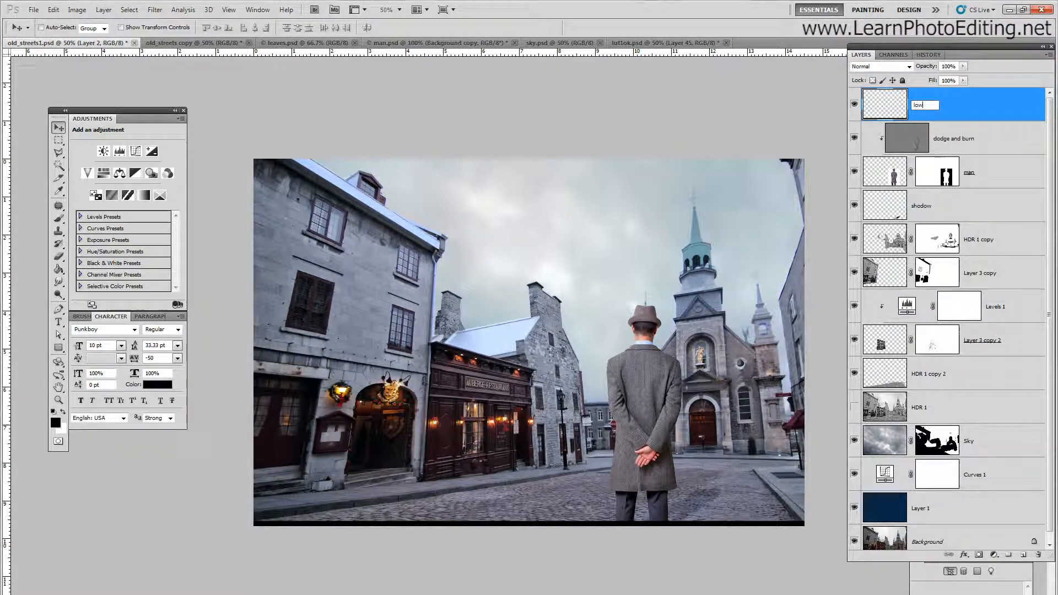
type("er black bar")
key("Return")
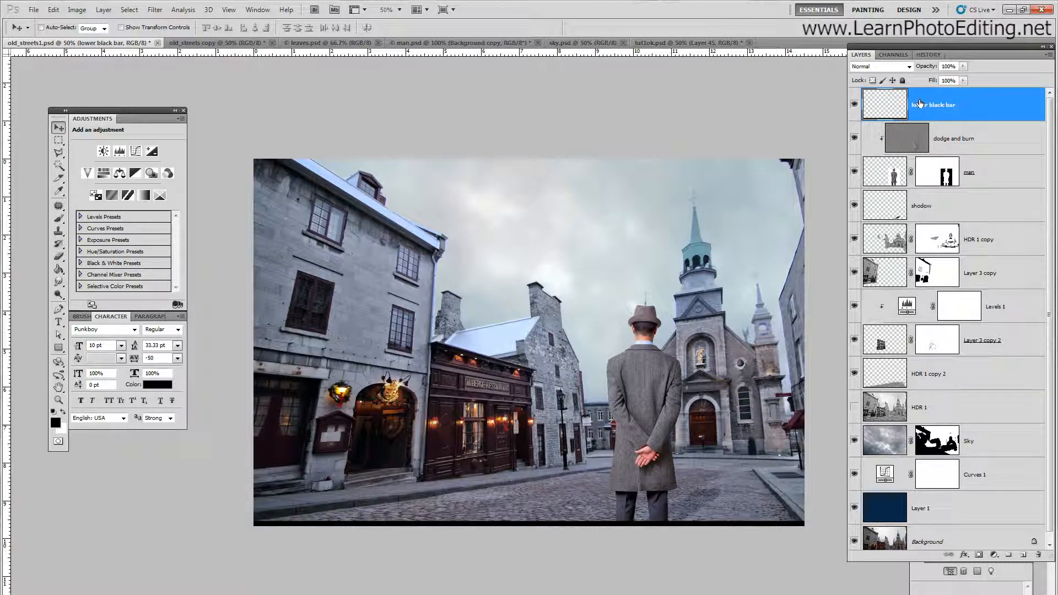
left_click(972, 131)
left_click(975, 107)
left_click_drag(1050, 336, 1050, 345)
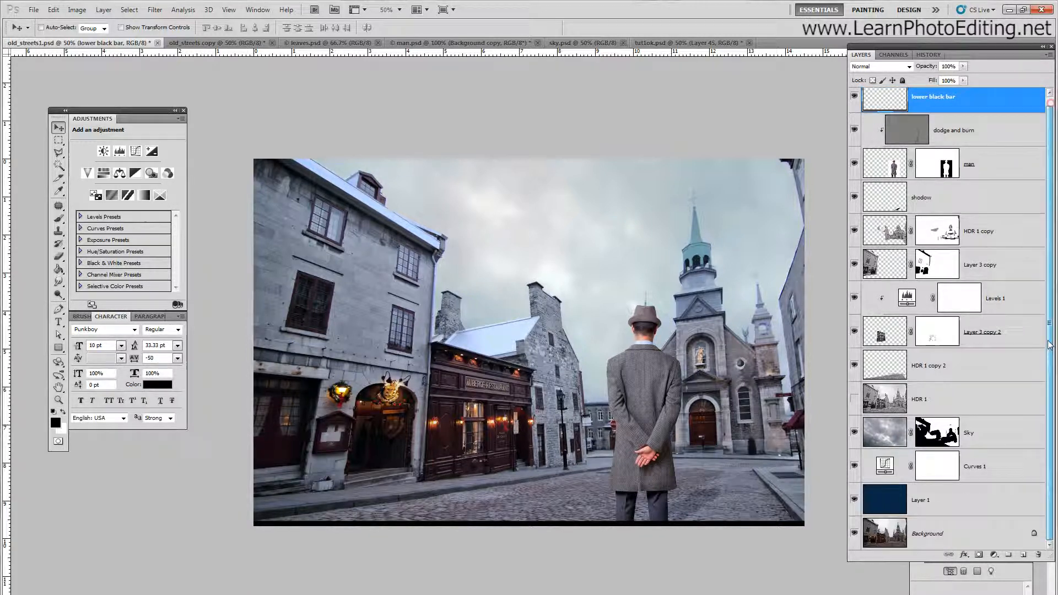
left_click(972, 523, "shift")
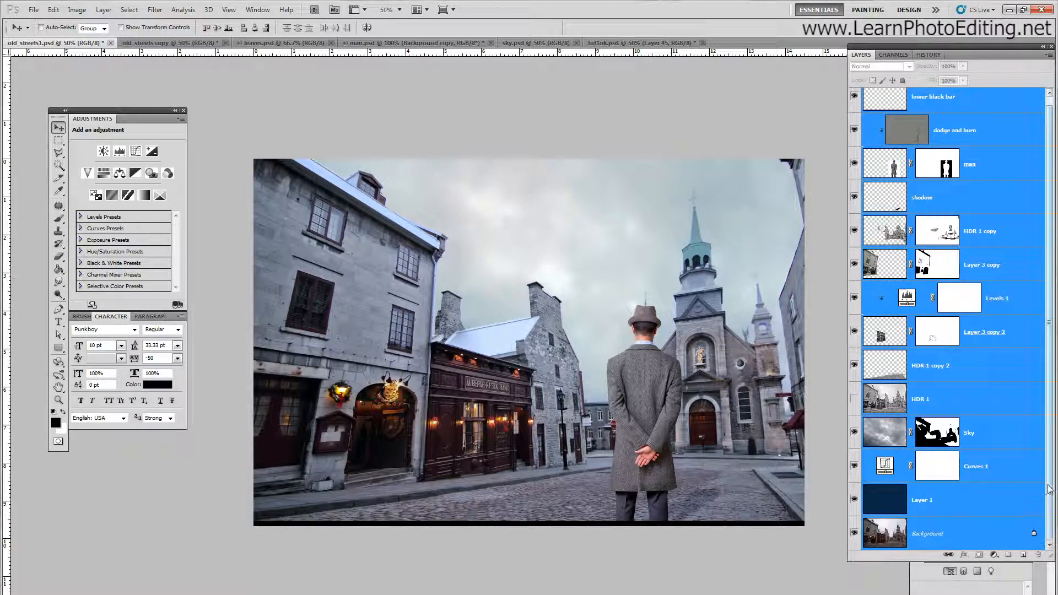
left_click(989, 106)
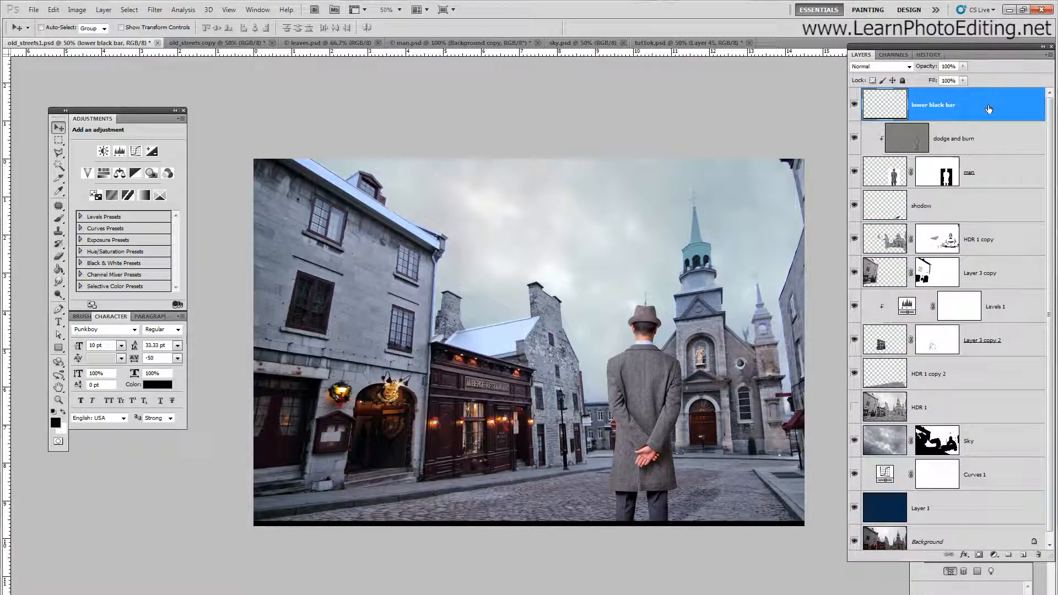